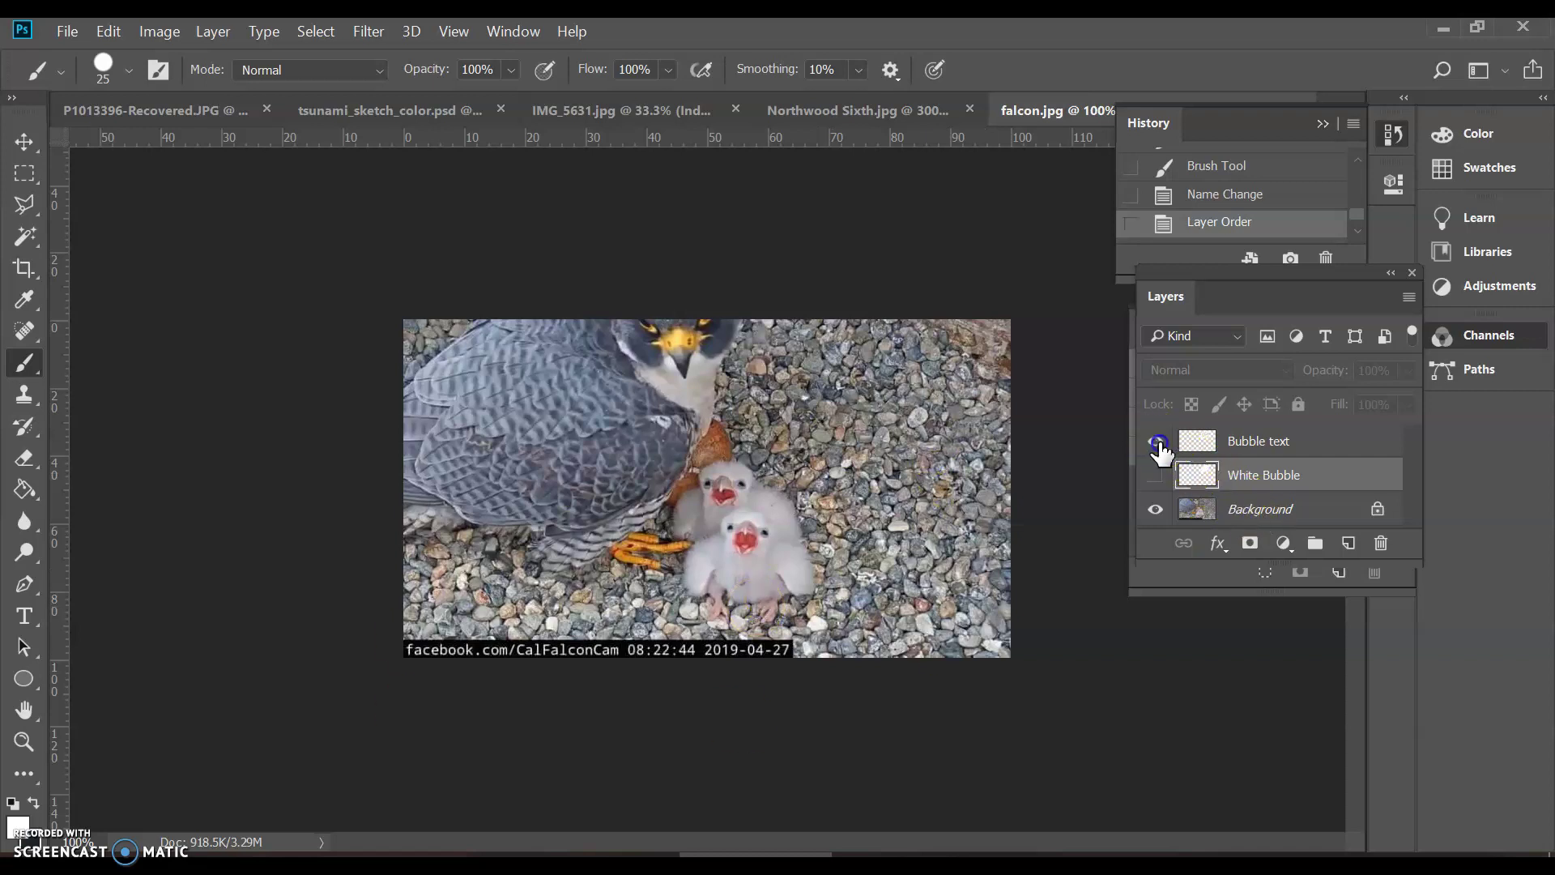
Turn on the White Bubble and Bubble text layers, toggling Bubble text off and on to compare.
left_click_drag(1155, 442, 1160, 485)
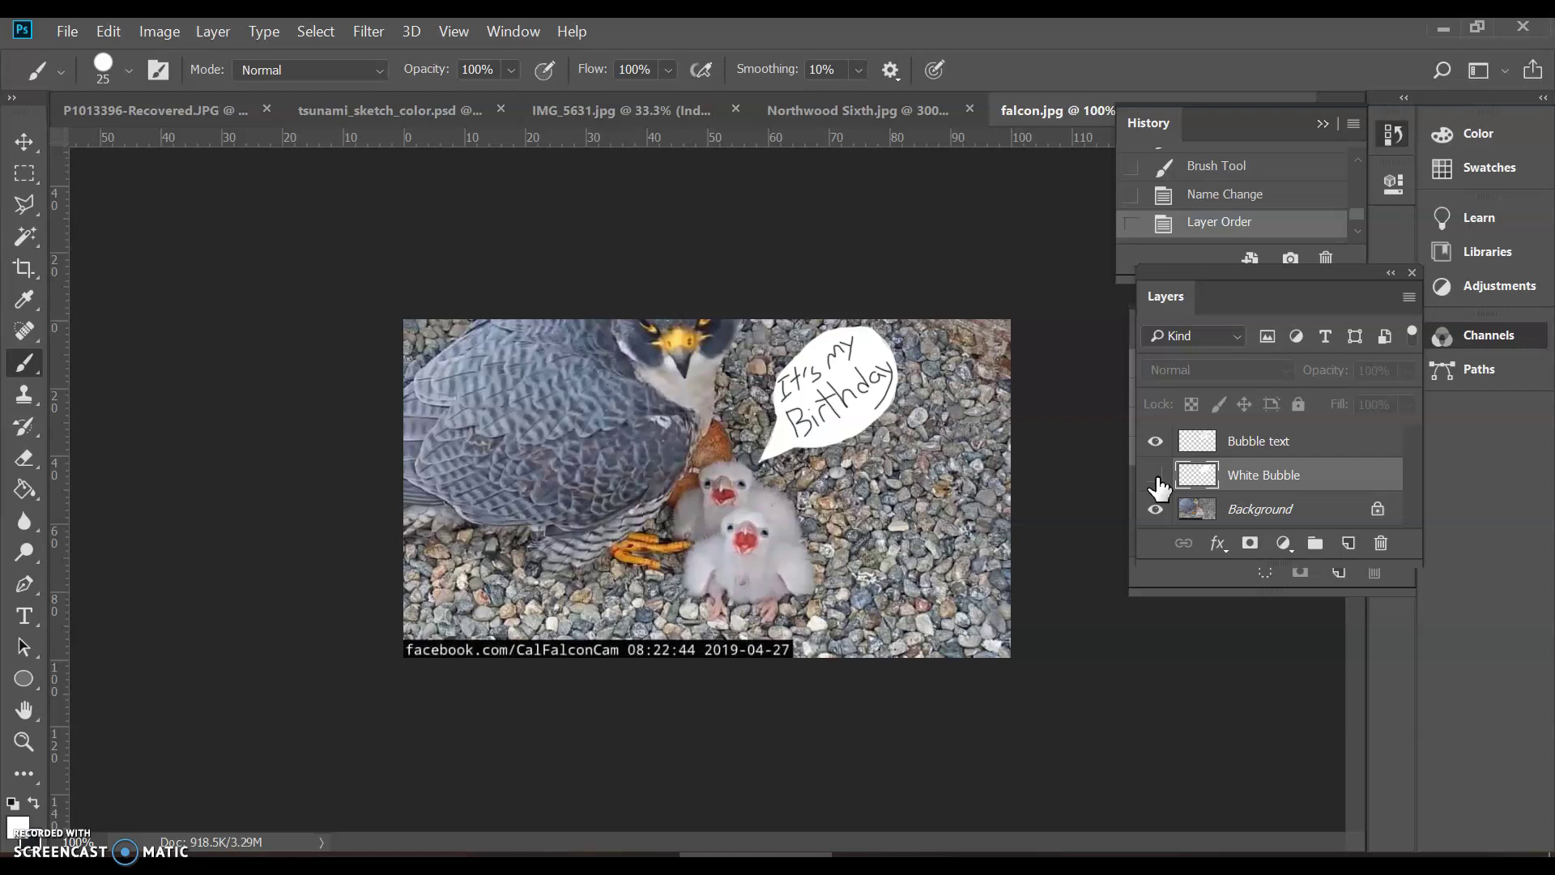
left_click(1159, 483)
left_click(1154, 441)
left_click(1154, 440)
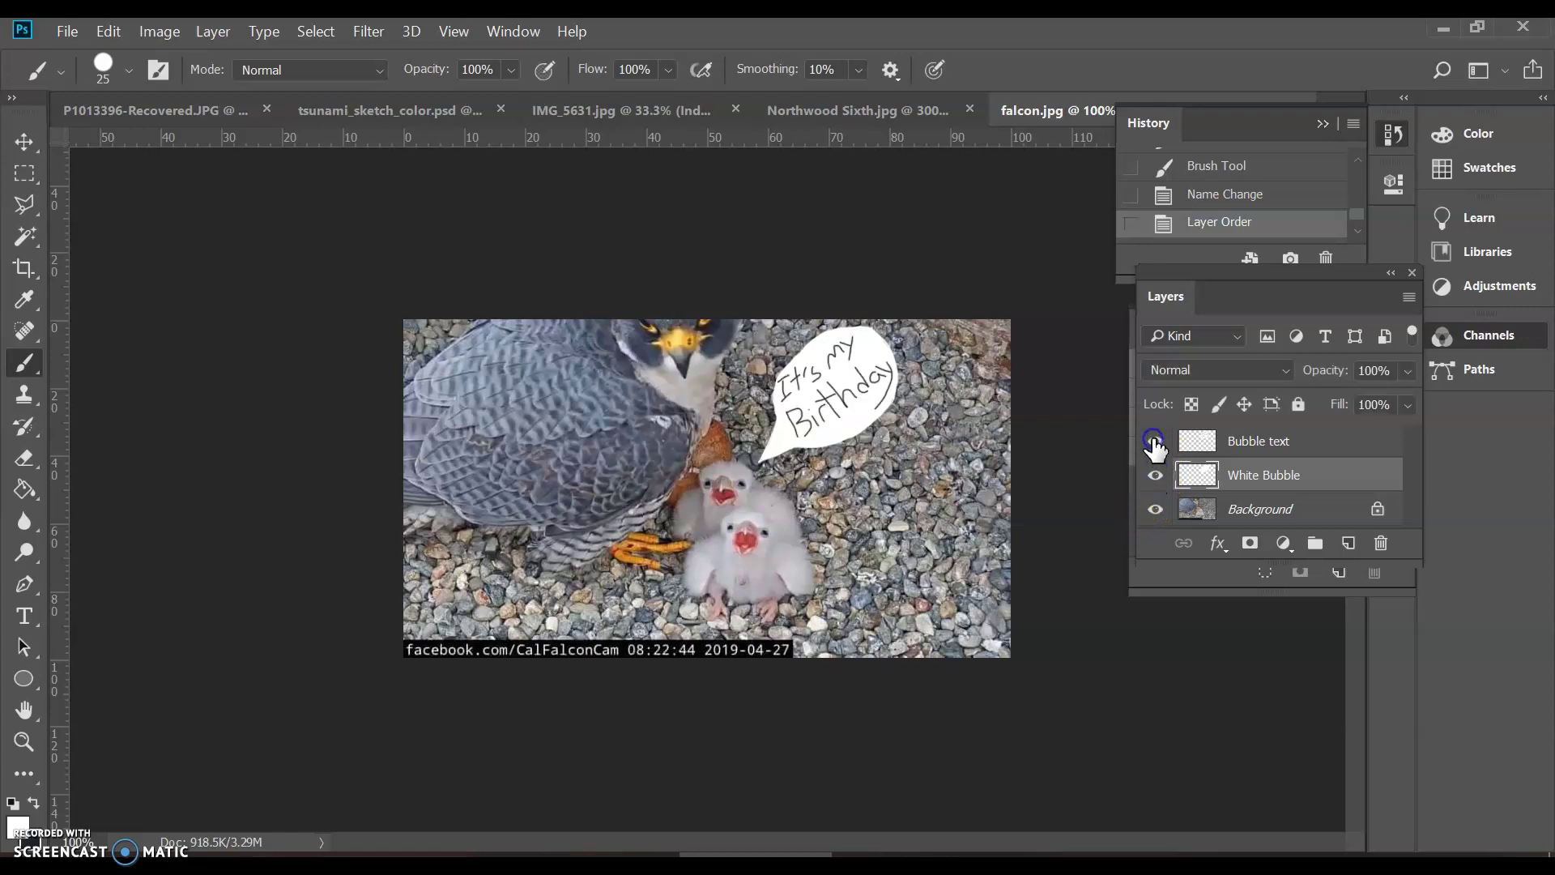
left_click(1154, 440)
left_click(1154, 440)
mouse_move(450, 864)
With Background selected and both bubble layers hidden, open Image Size (750 × 418 px, 96 ppi).
left_click(1303, 510)
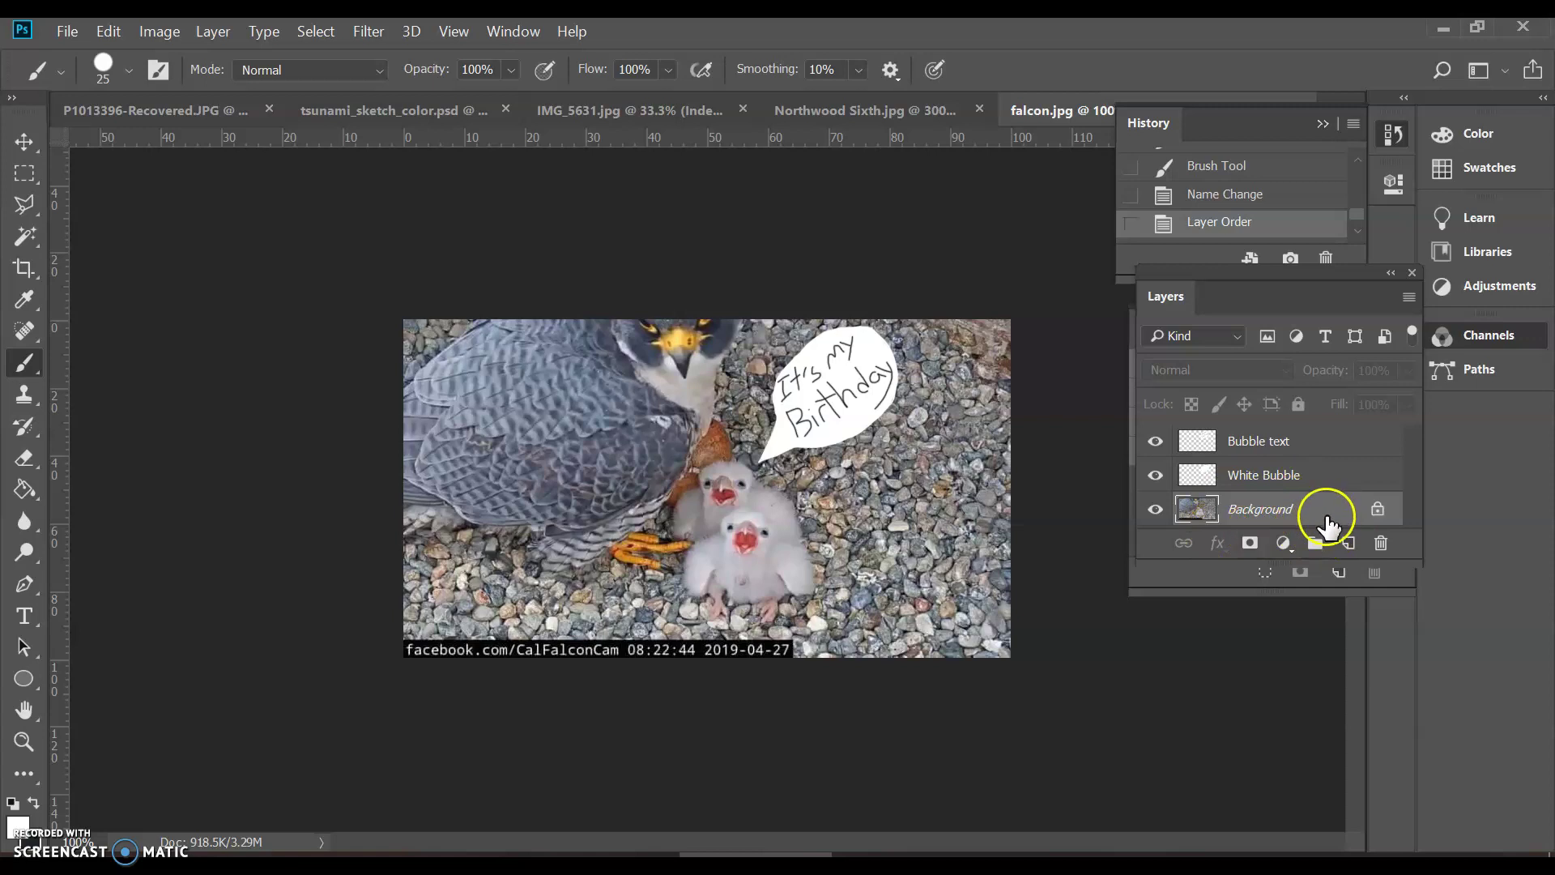
left_click_drag(1155, 474, 1158, 442)
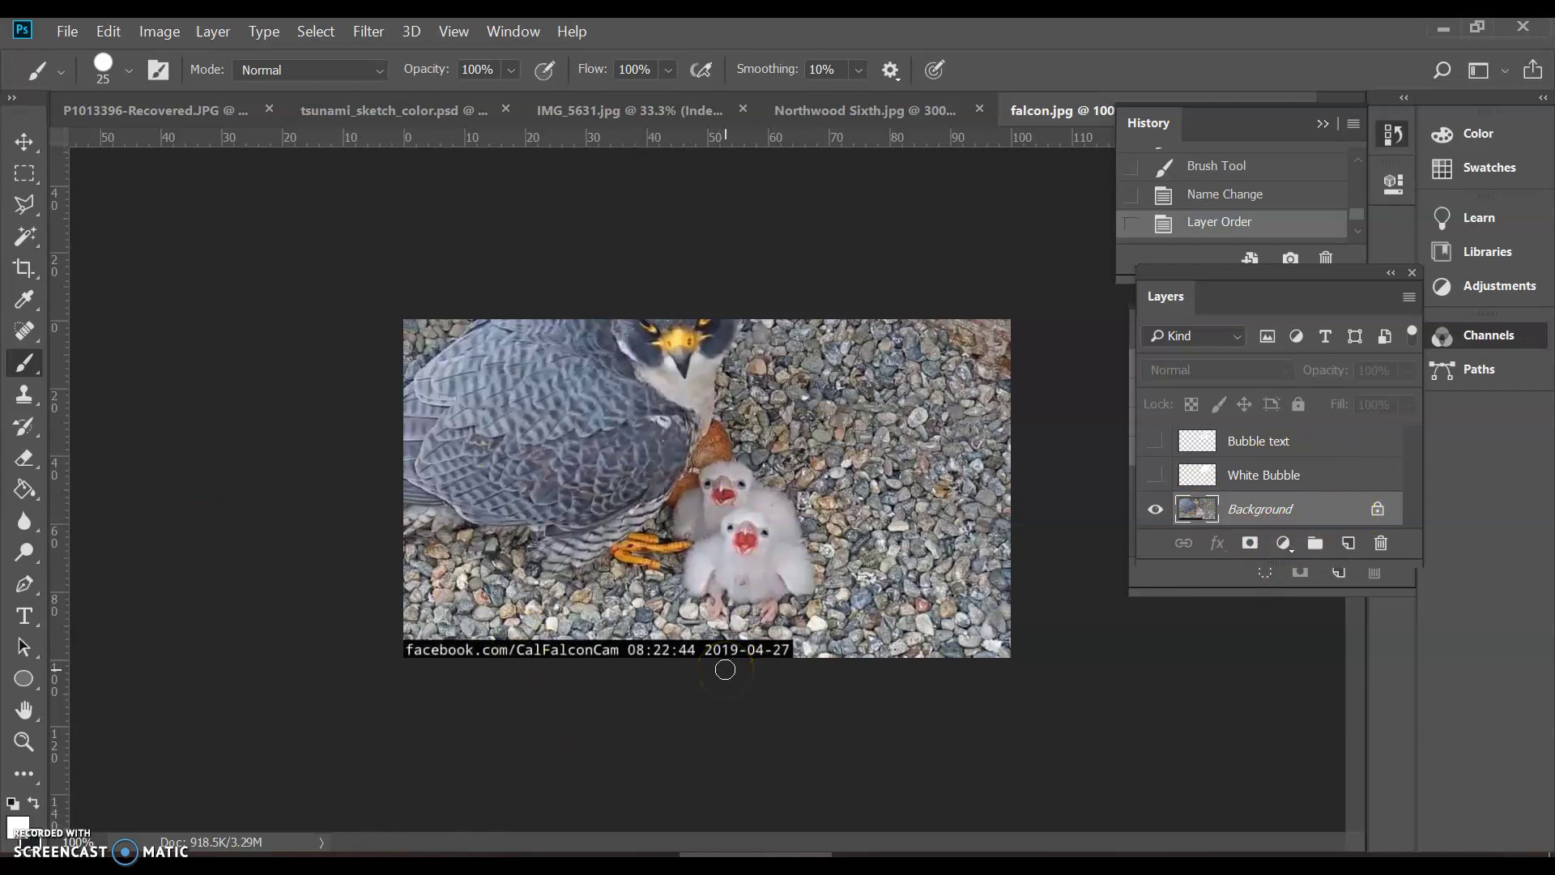
left_click(158, 31)
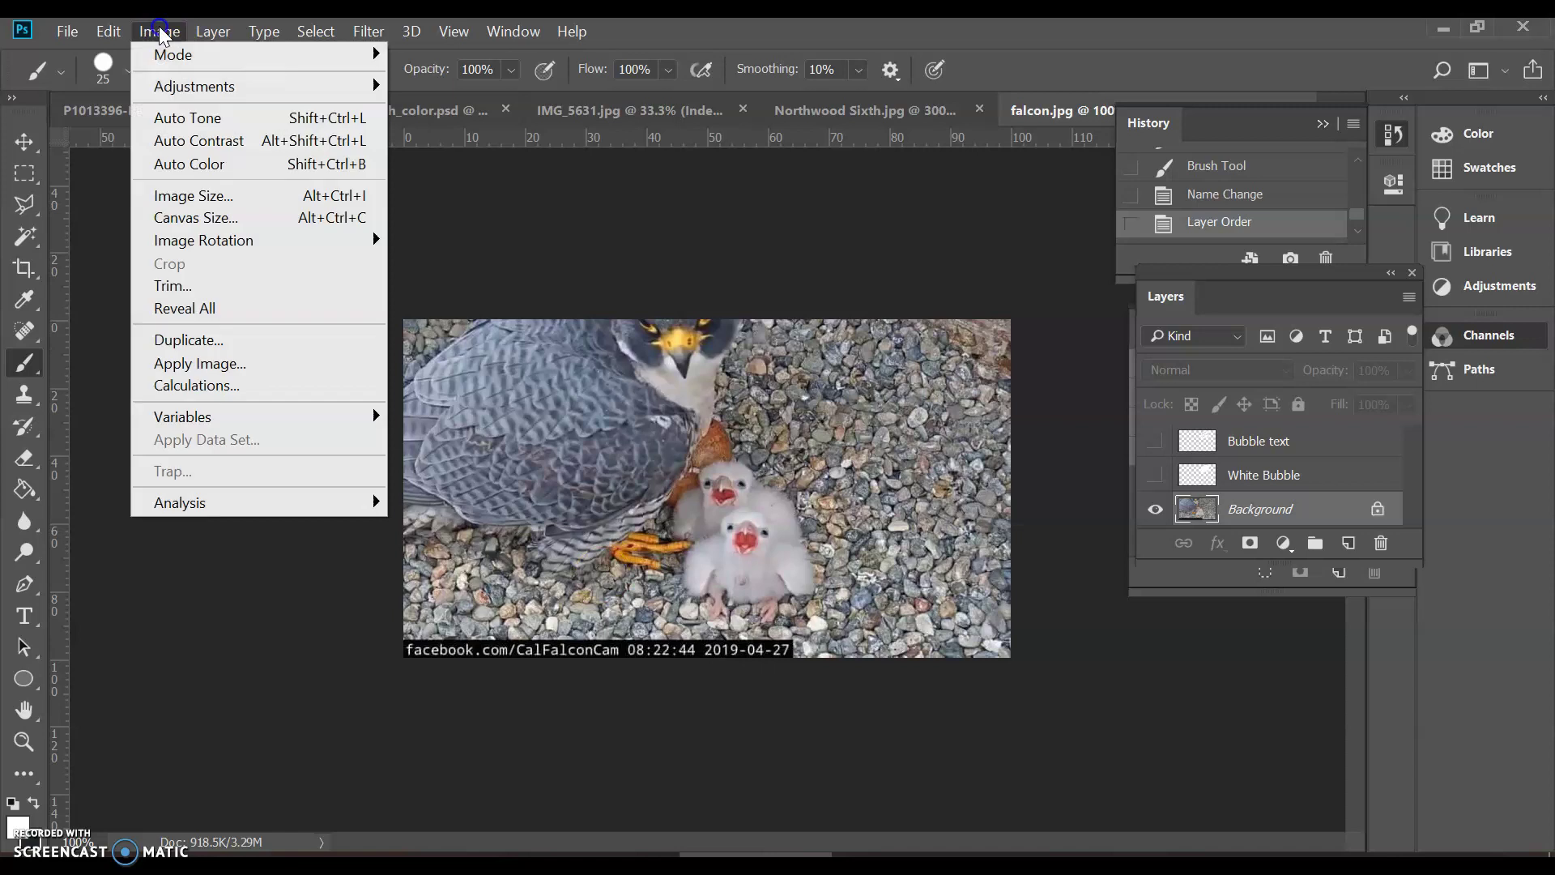
left_click(189, 203)
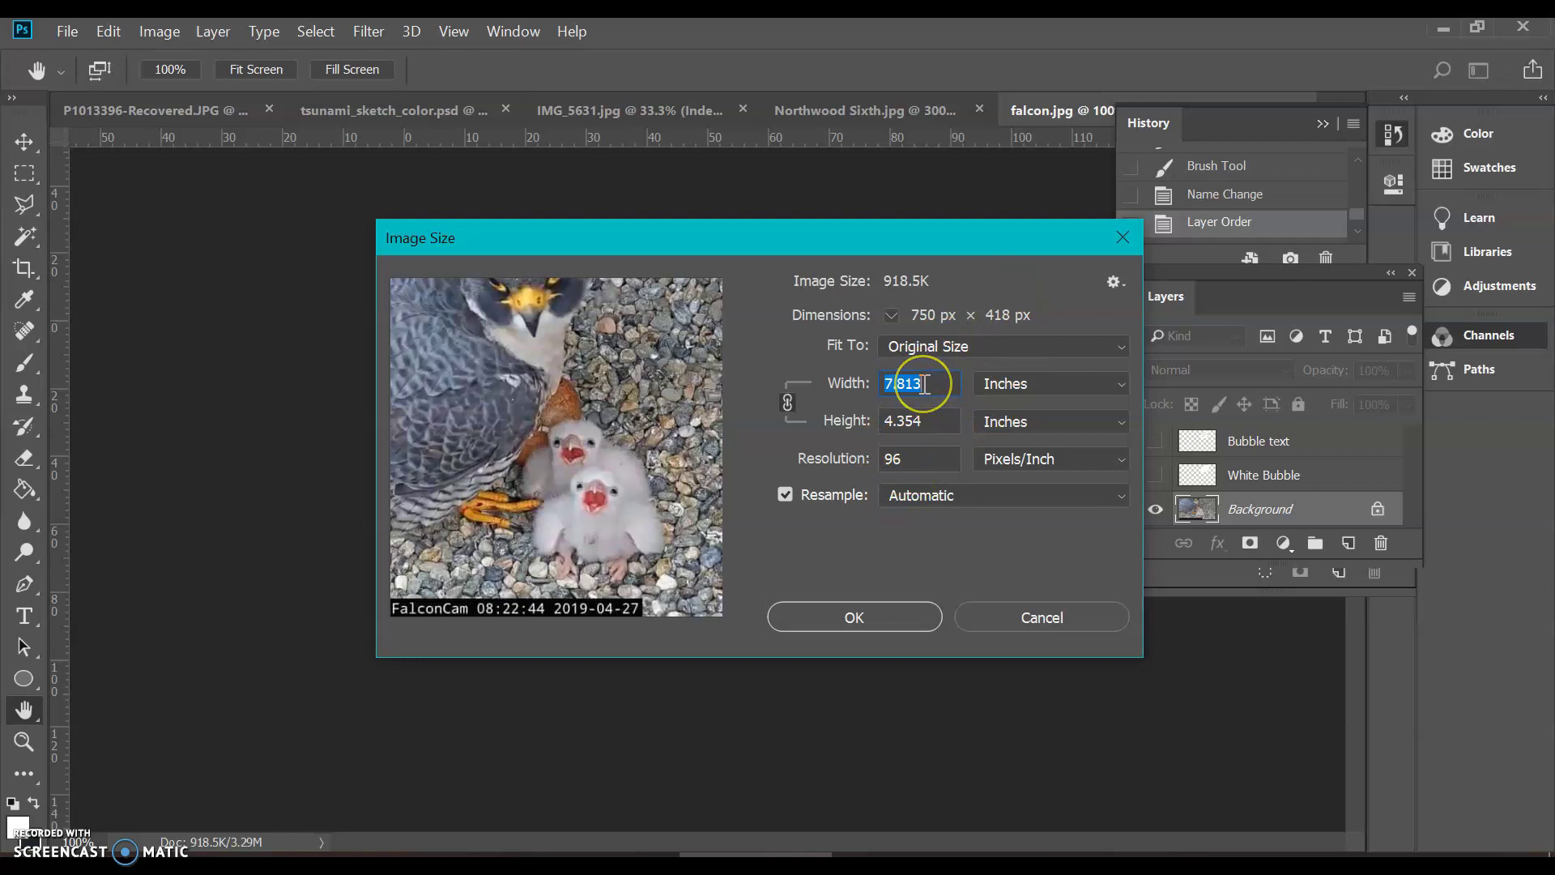
Set Width to 10 inches and Resolution to 600 pixels/inch, giving 6000 × 3344 px.
type("10")
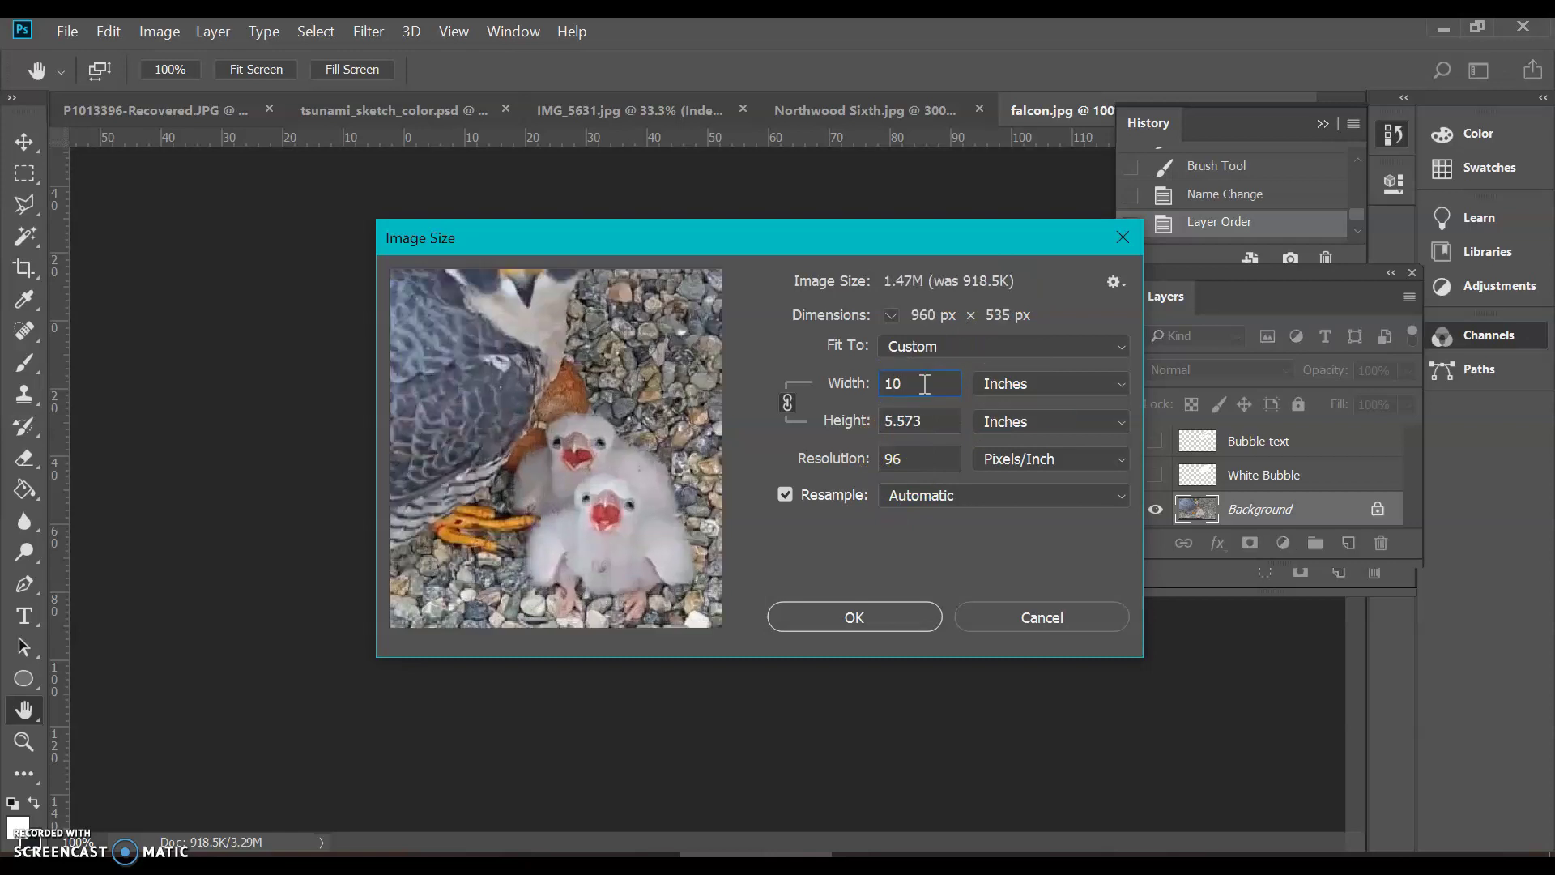
left_click(907, 453)
double_click(906, 454)
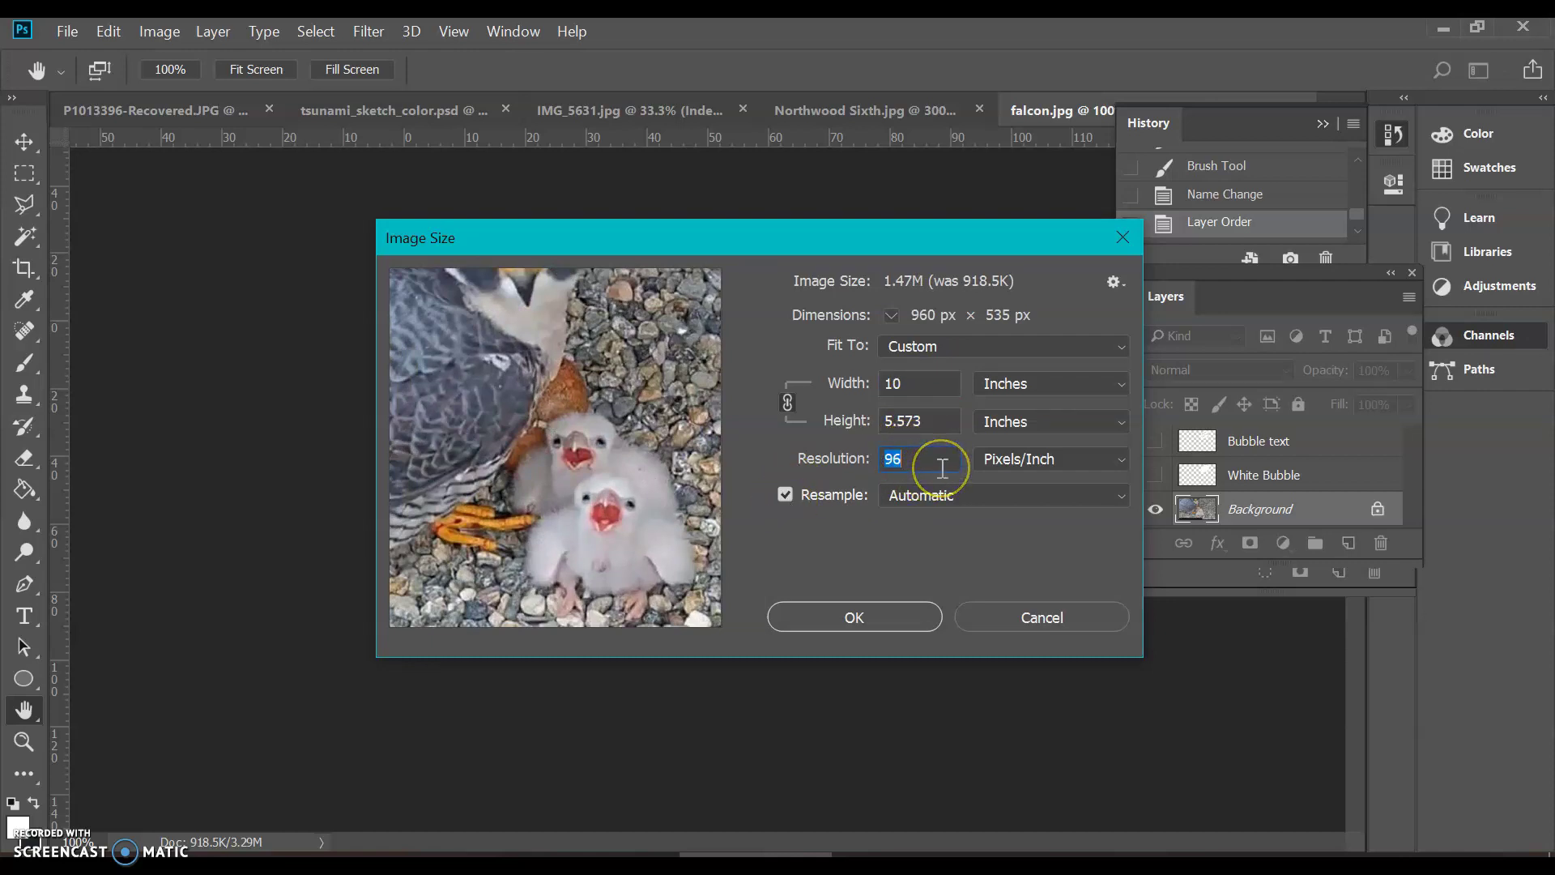
type("600")
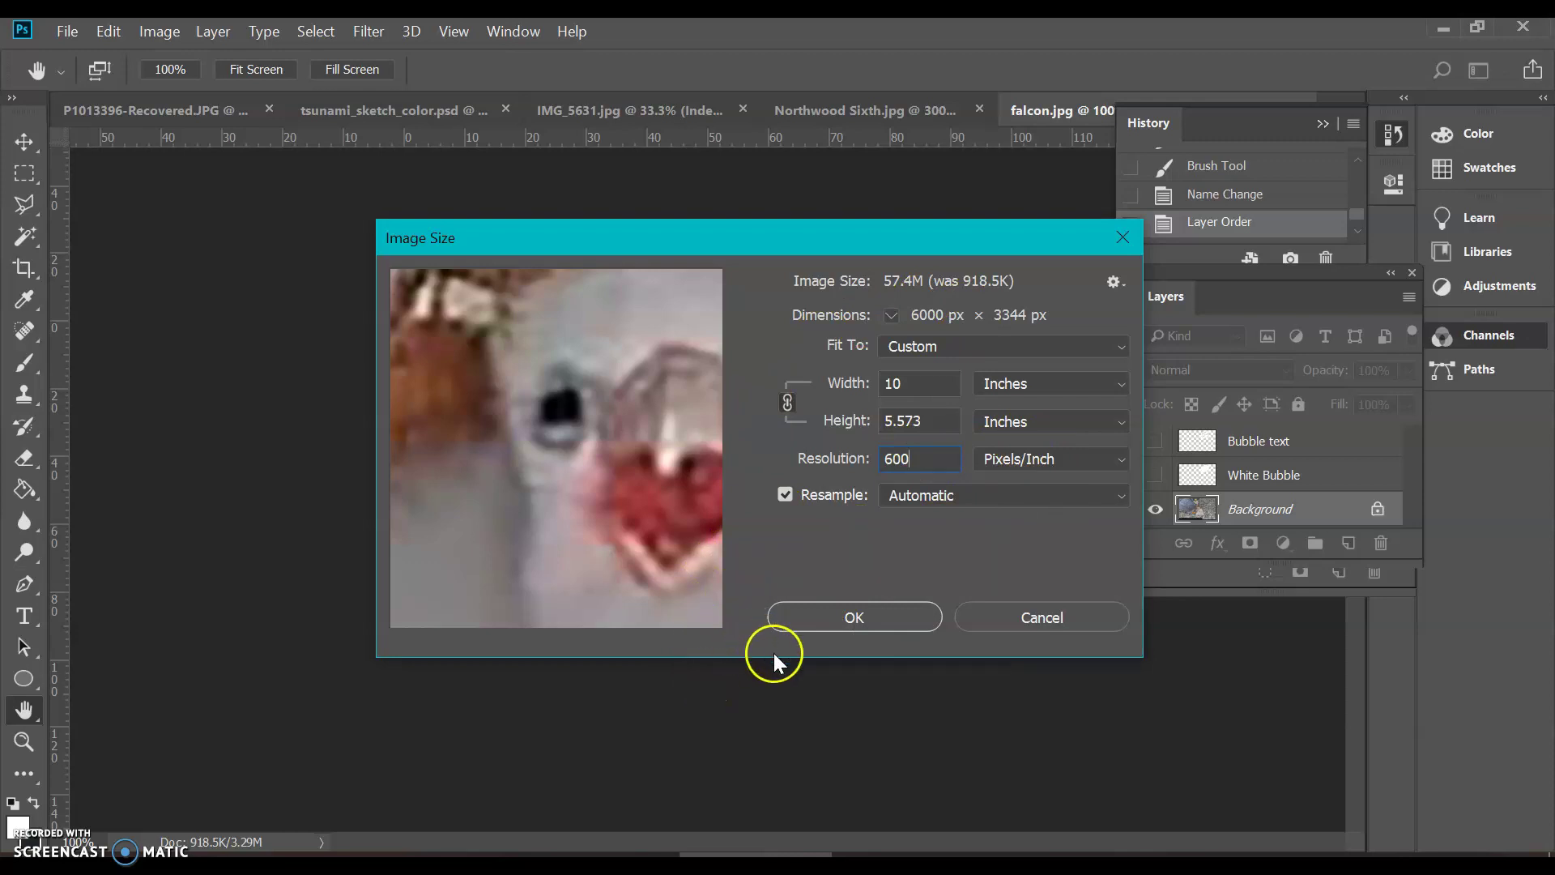
left_click(813, 612)
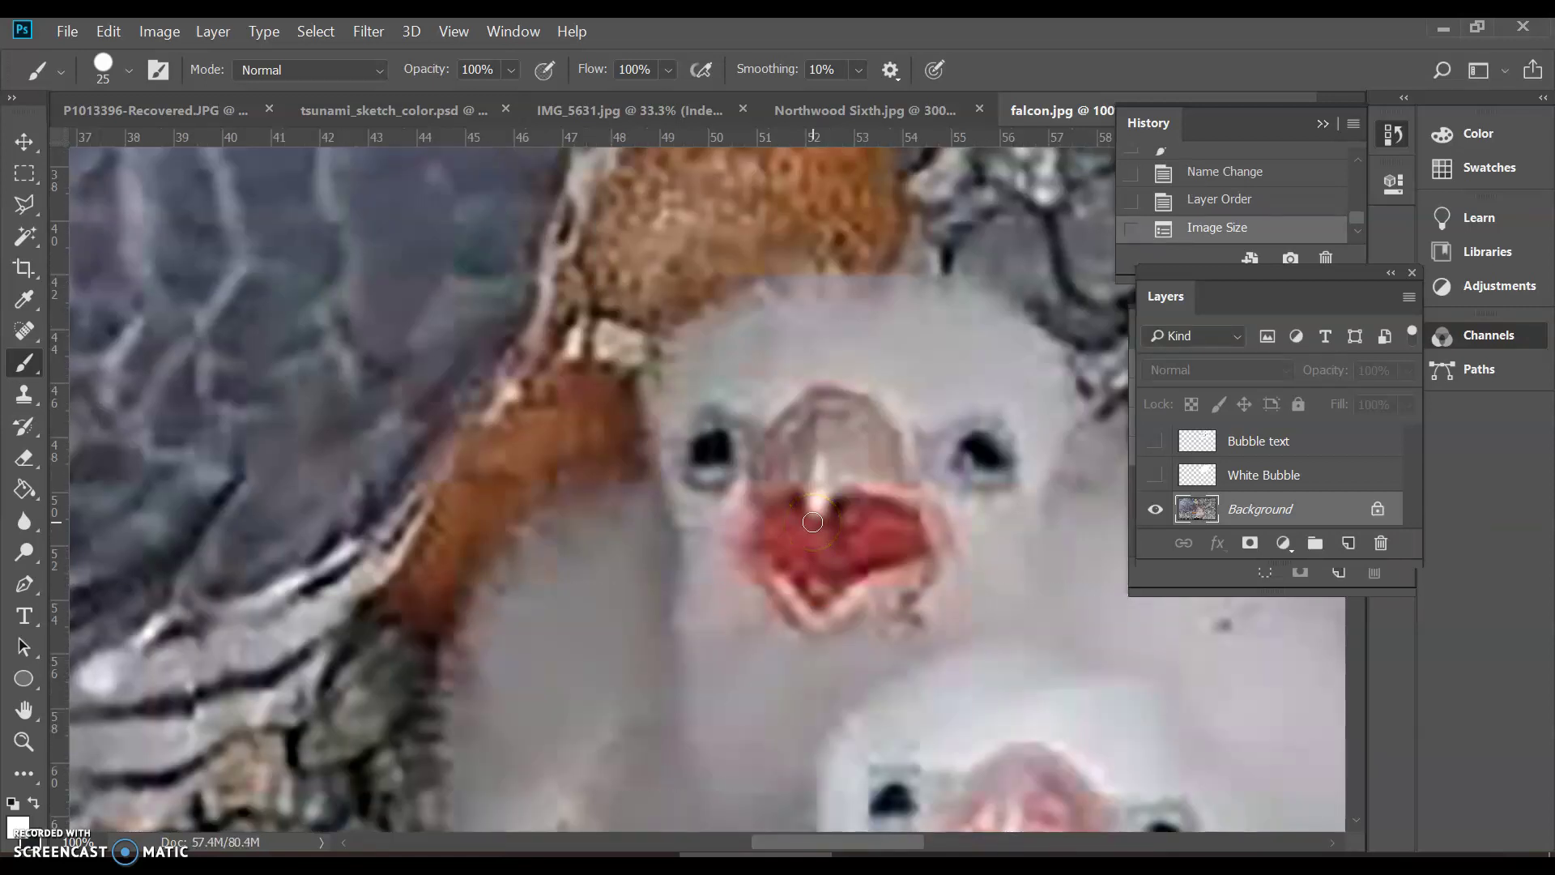
key("ctrl+minus")
key("ctrl+p")
left_click(989, 729)
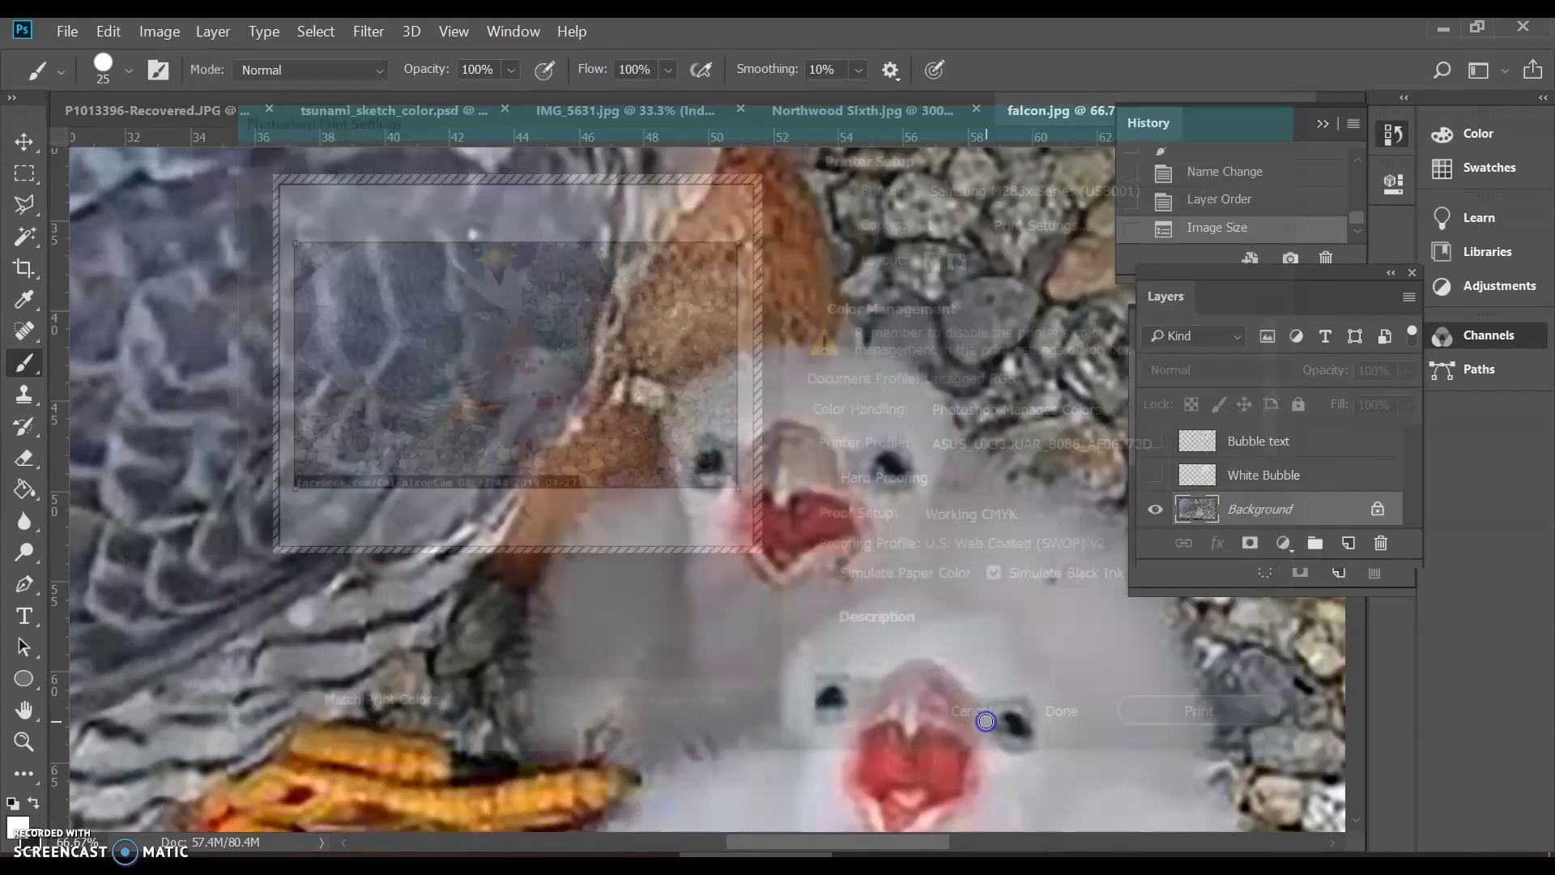
key("ctrl+minus")
key("ctrl+minus")
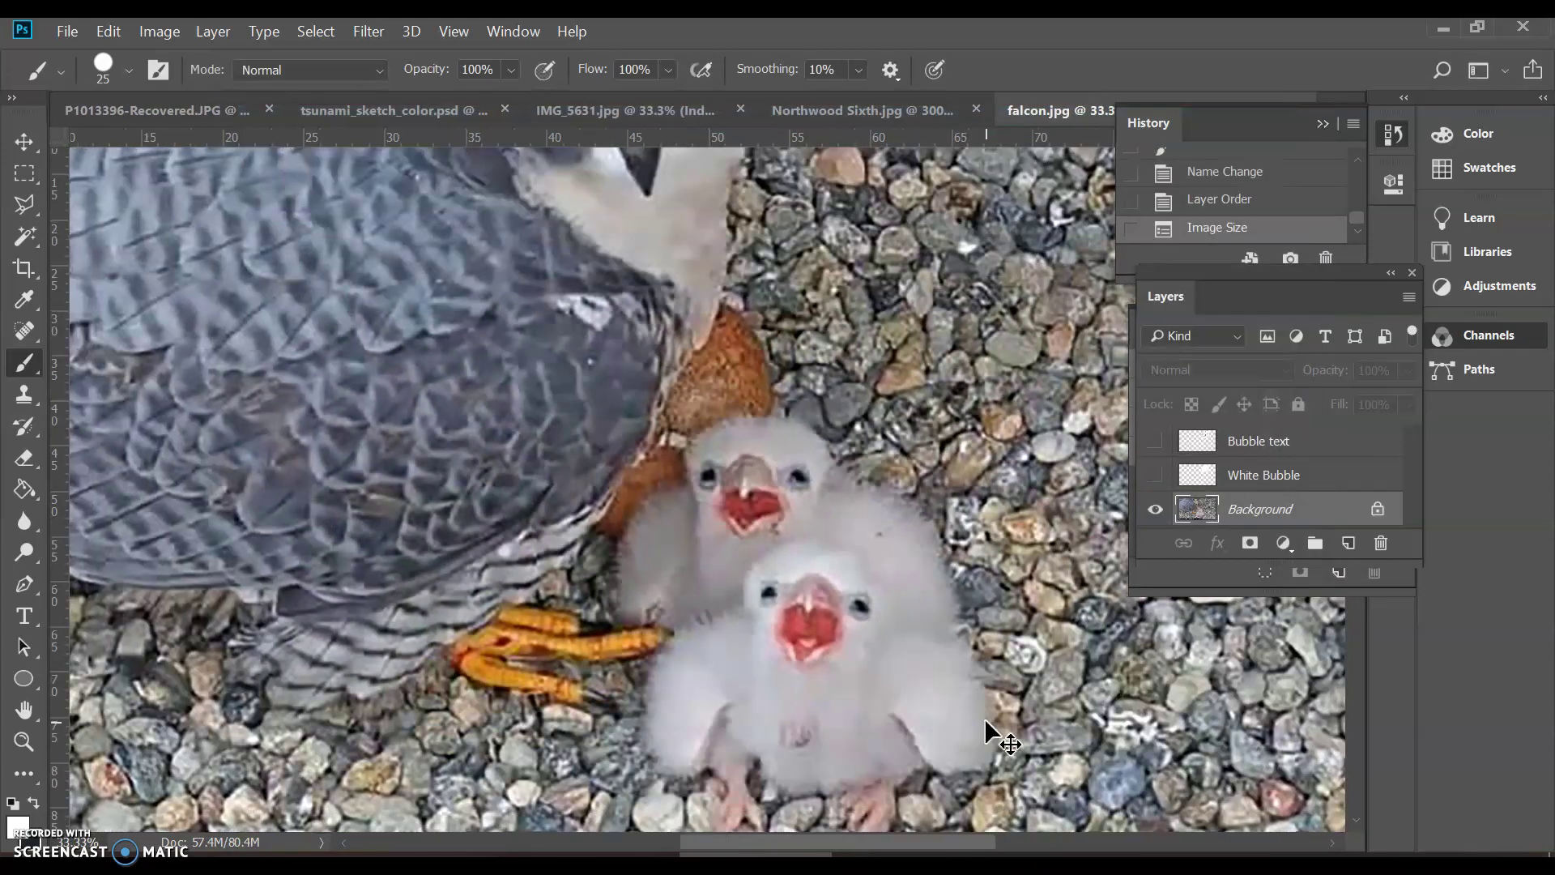
key("ctrl+minus")
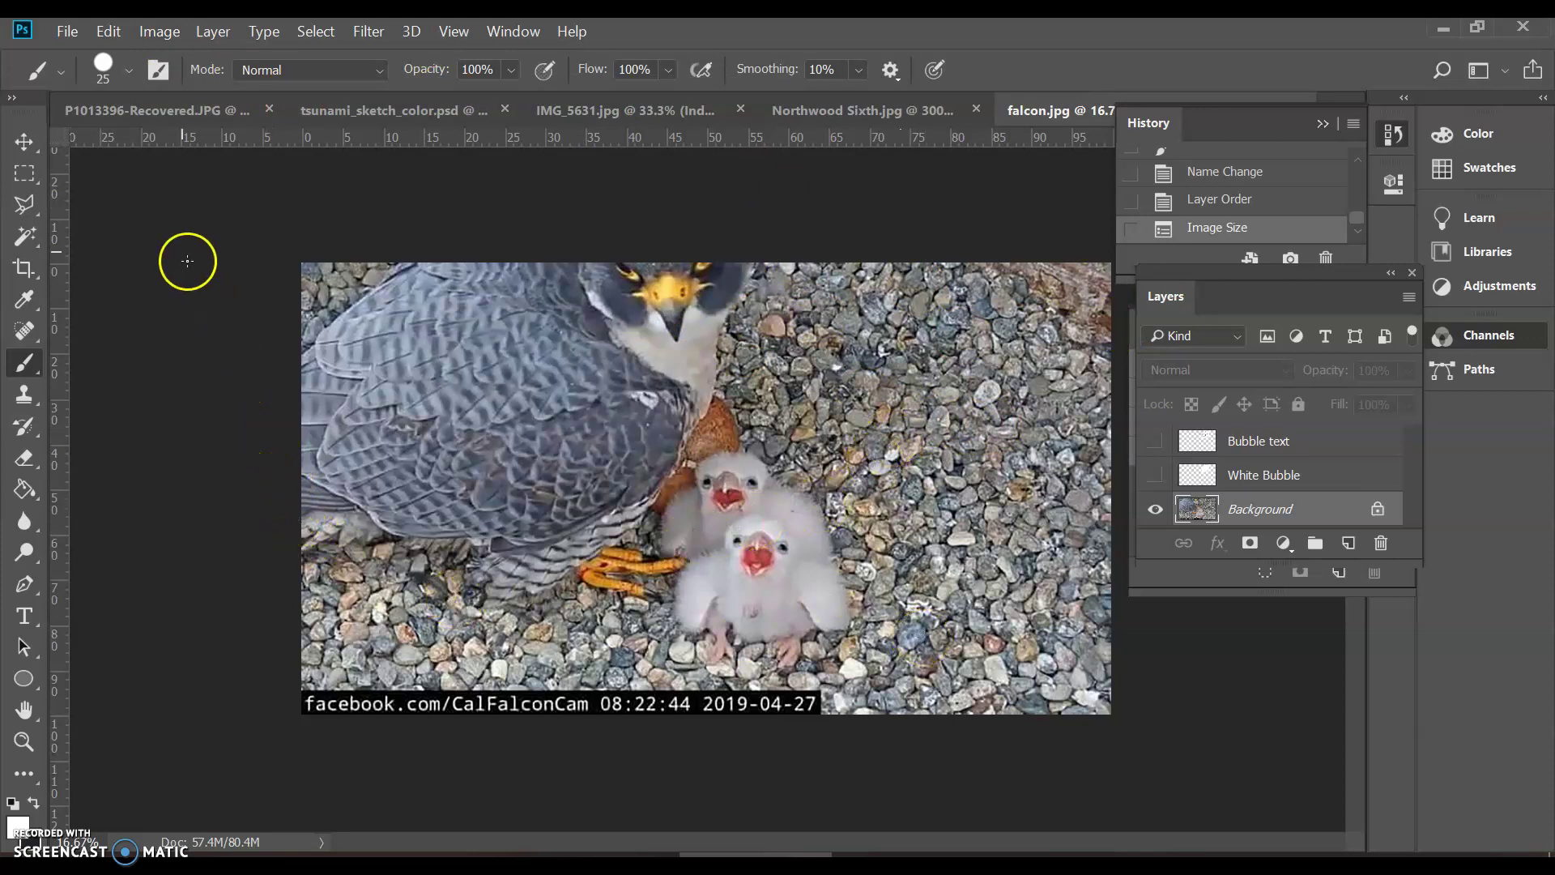
Convert the image to CMYK Color without flattening, accepting the U.S. Web Coated (SWOP) v2 profile.
left_click(158, 32)
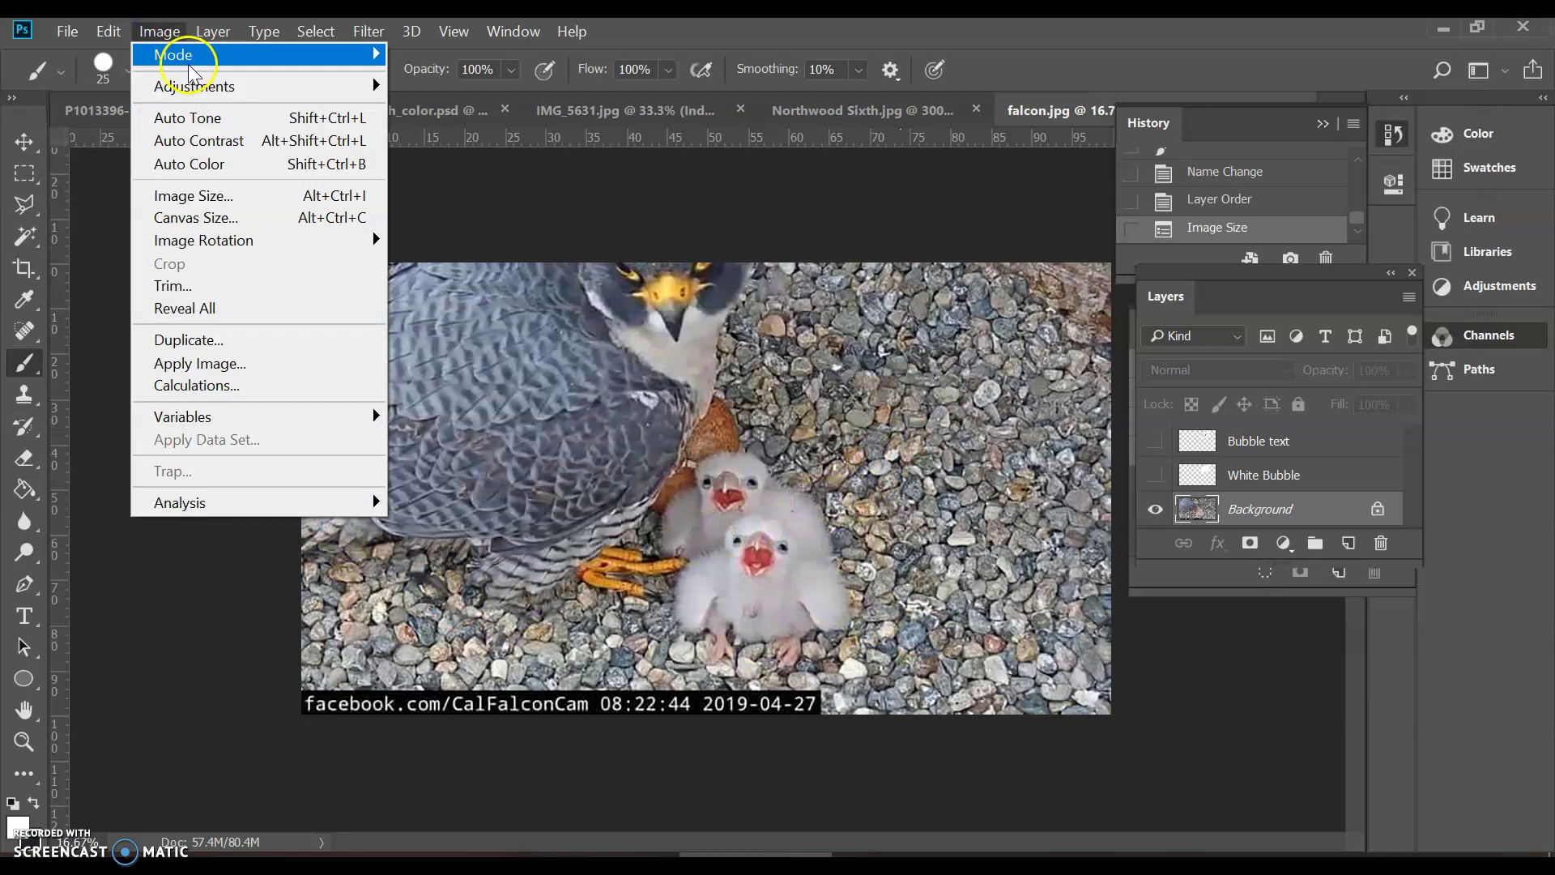
mouse_move(174, 57)
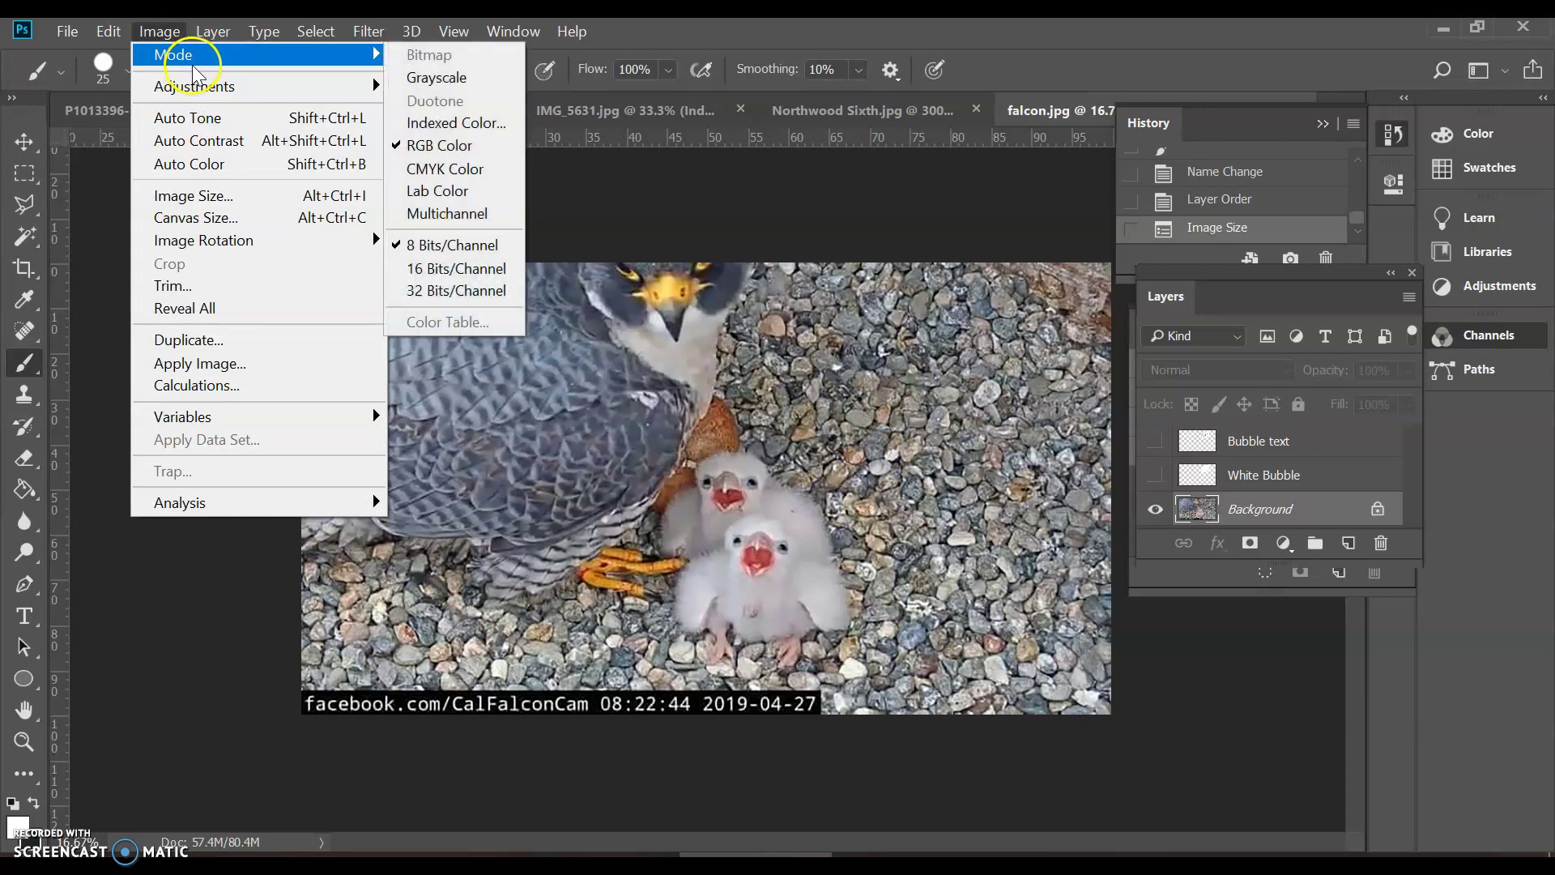
left_click(488, 175)
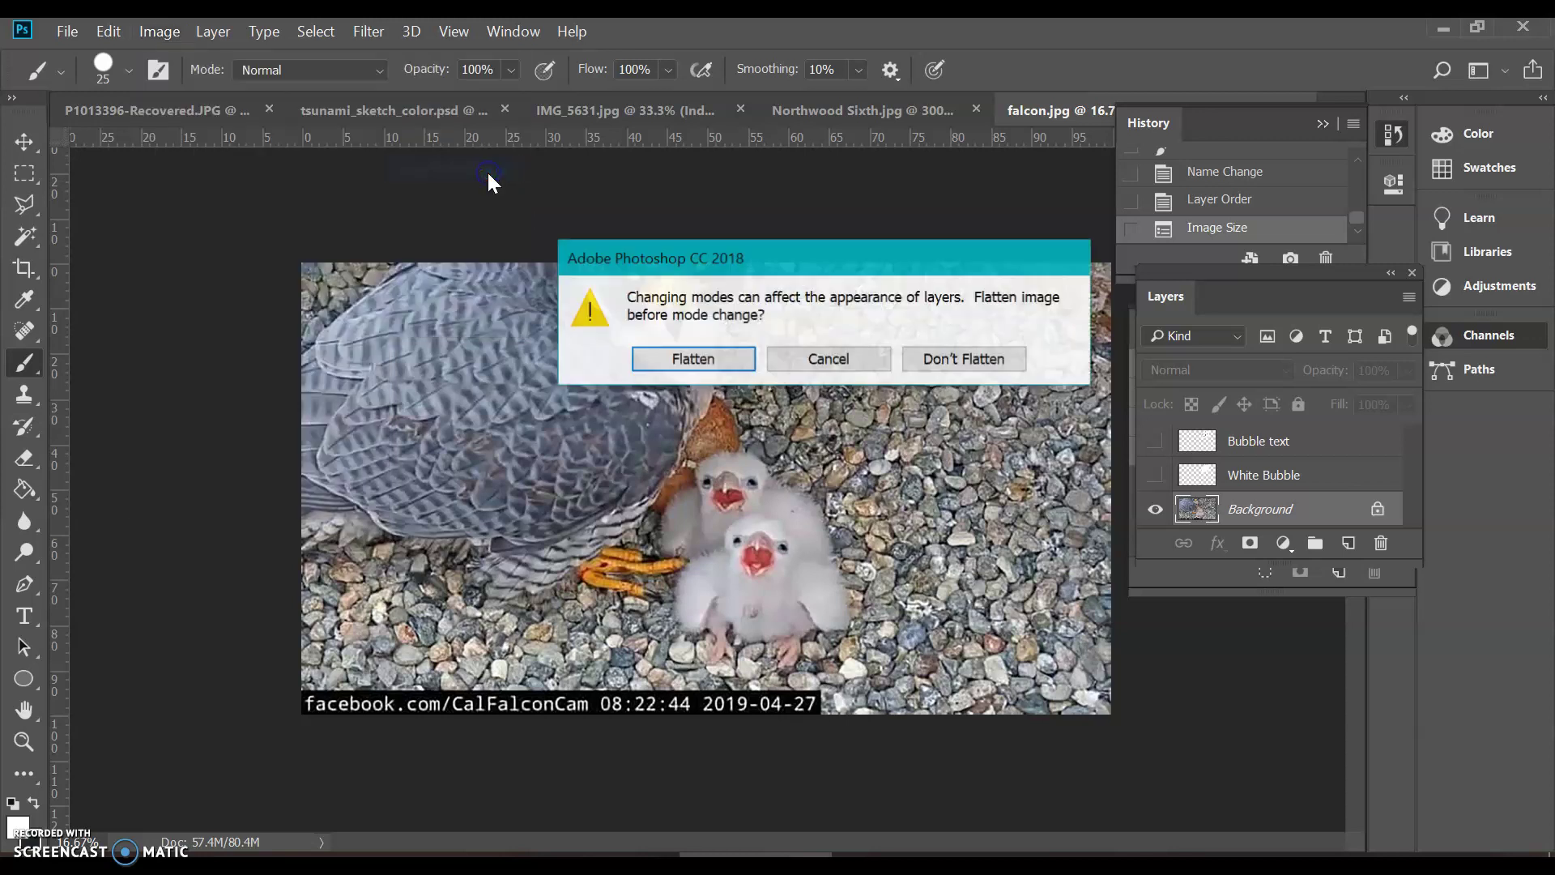
left_click(708, 363)
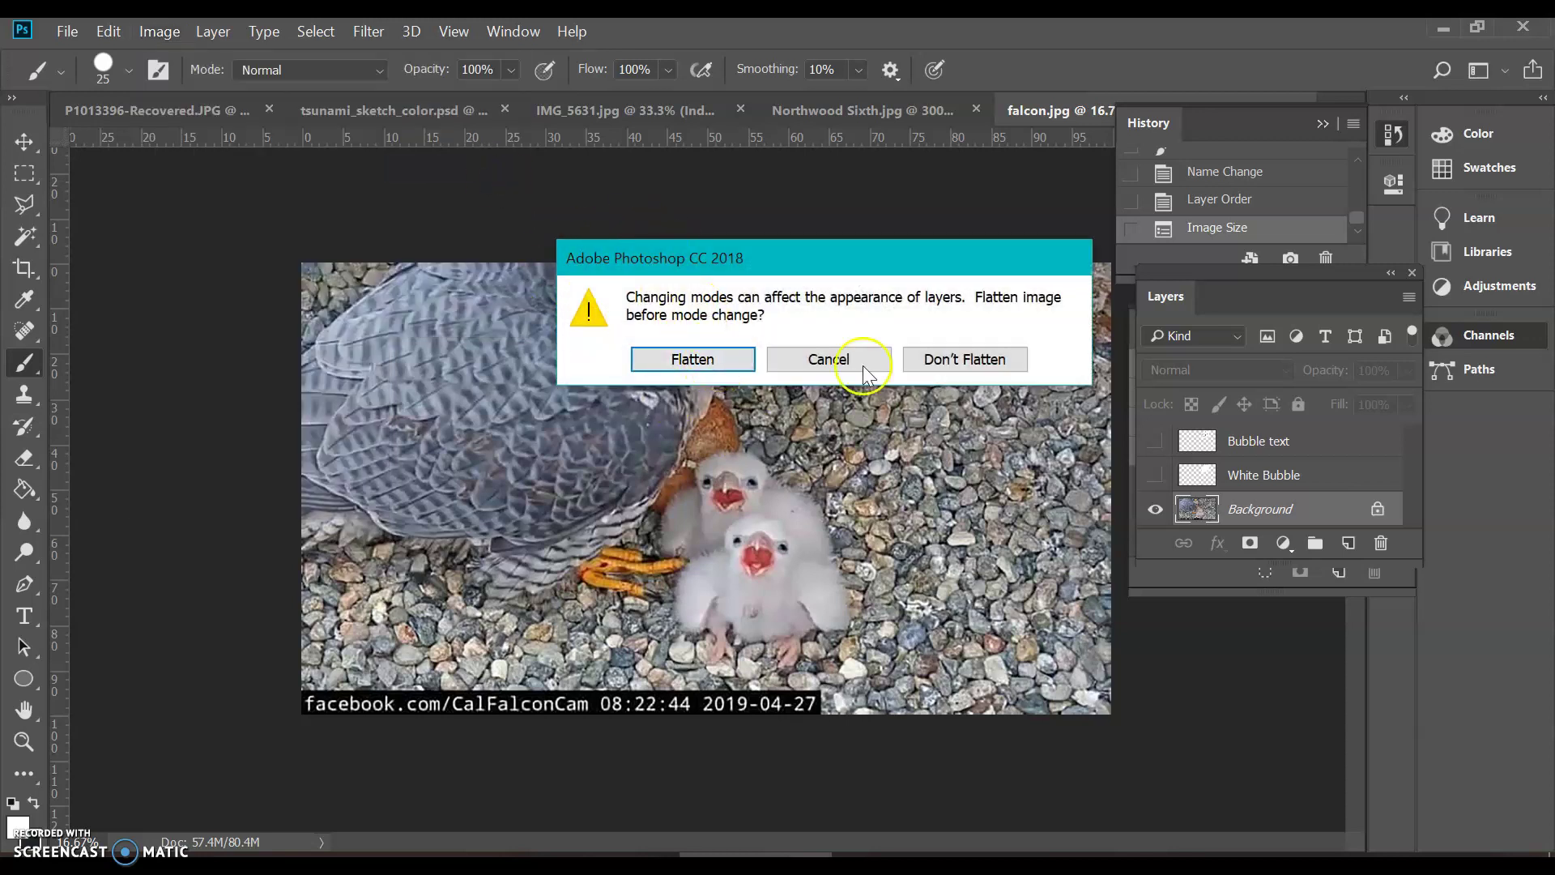
left_click(974, 359)
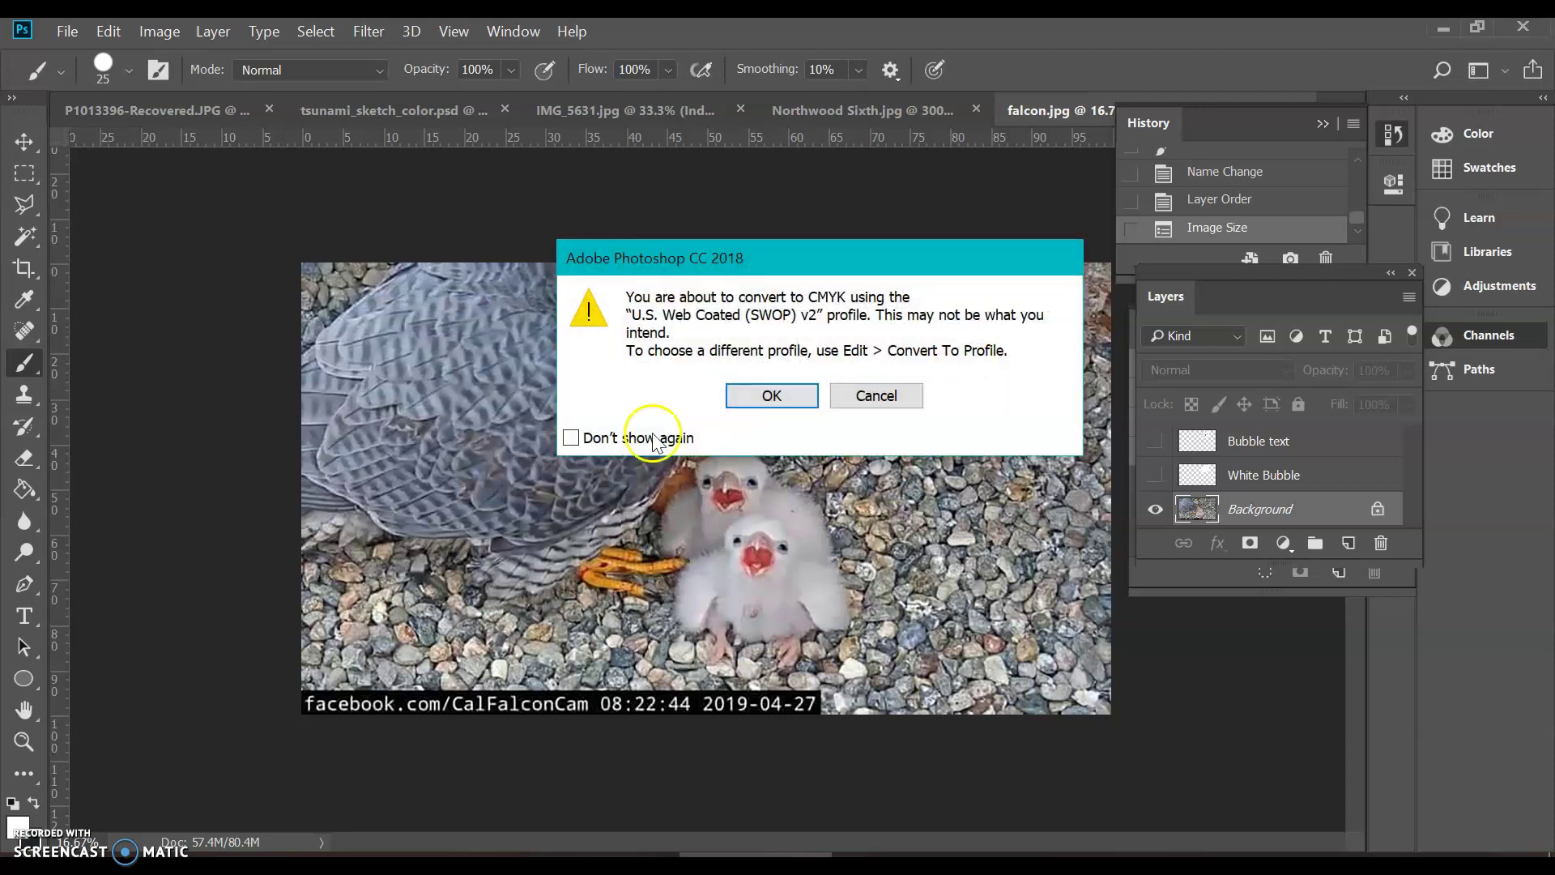
left_click(793, 394)
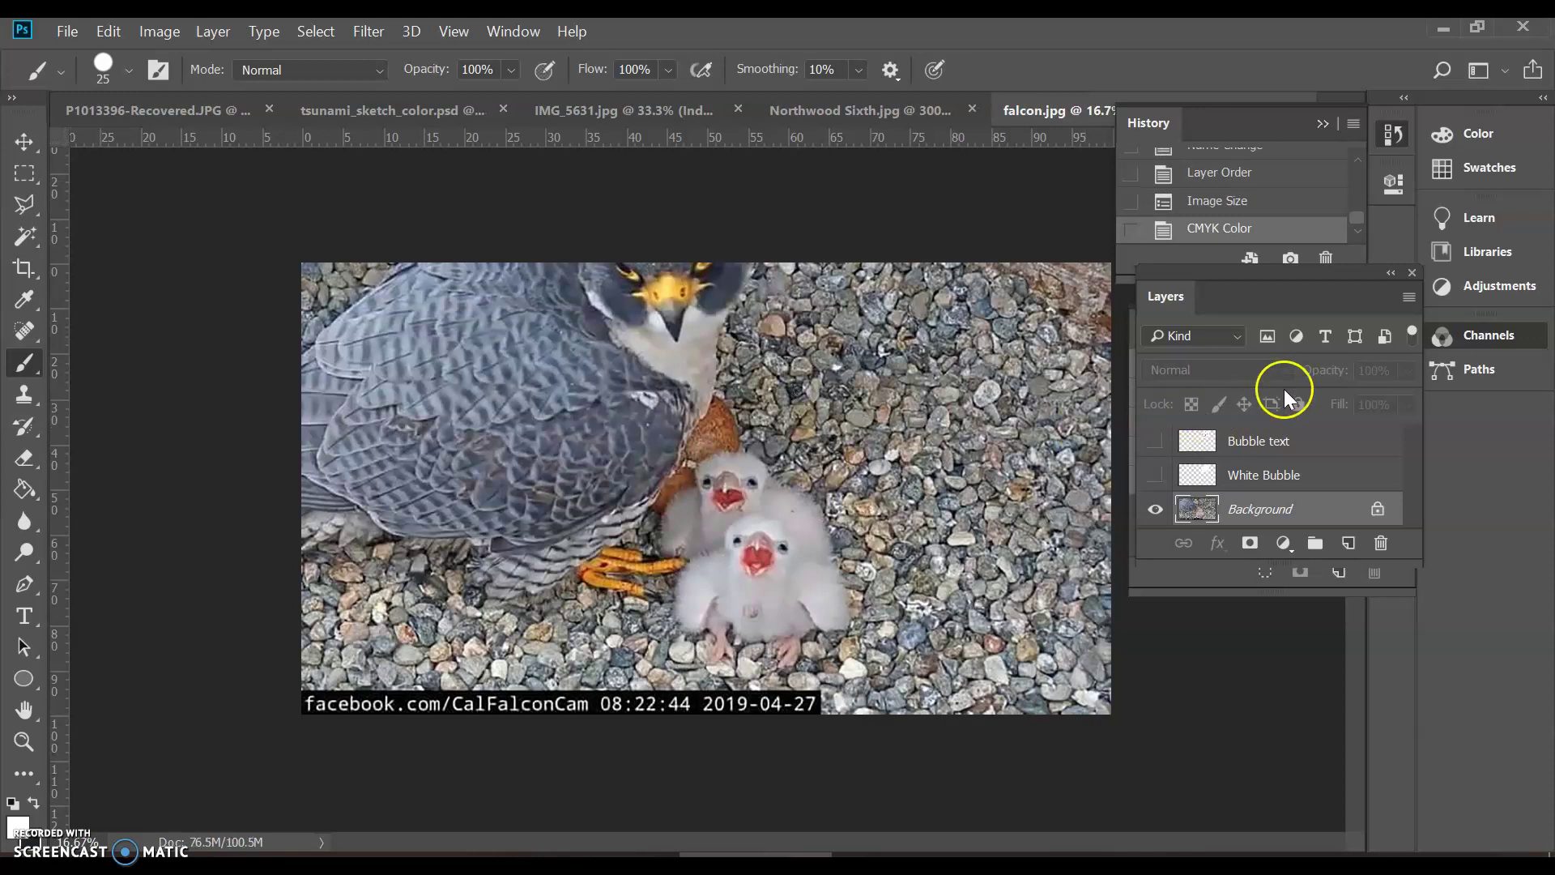
Dock the Layers panel into the Channels/Paths group with Layers as the first tab.
left_click_drag(1221, 285, 1153, 335)
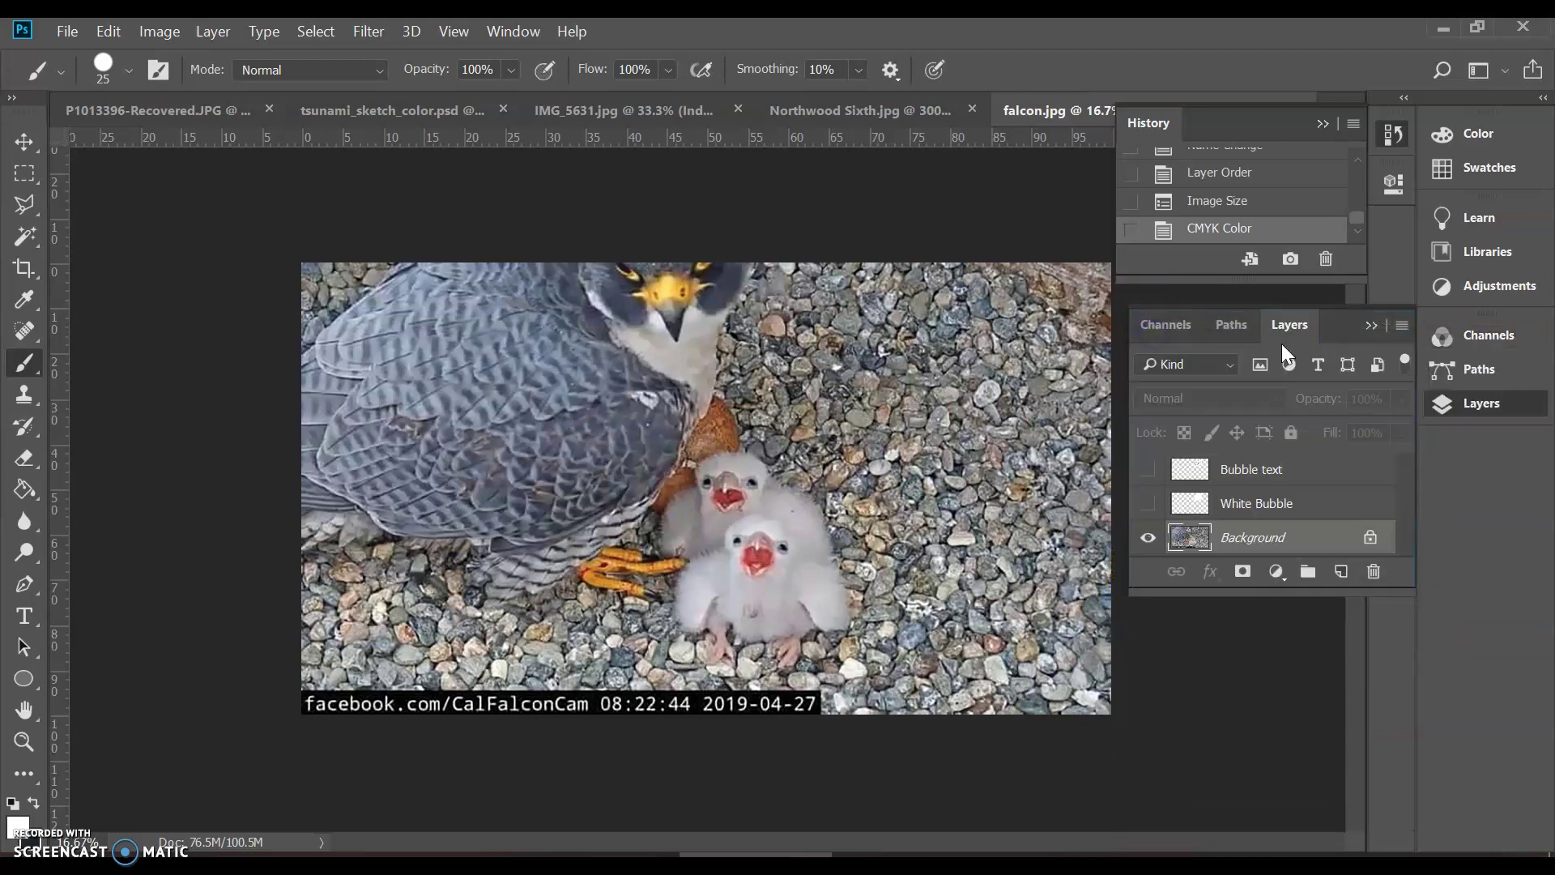
left_click_drag(1288, 324, 1153, 334)
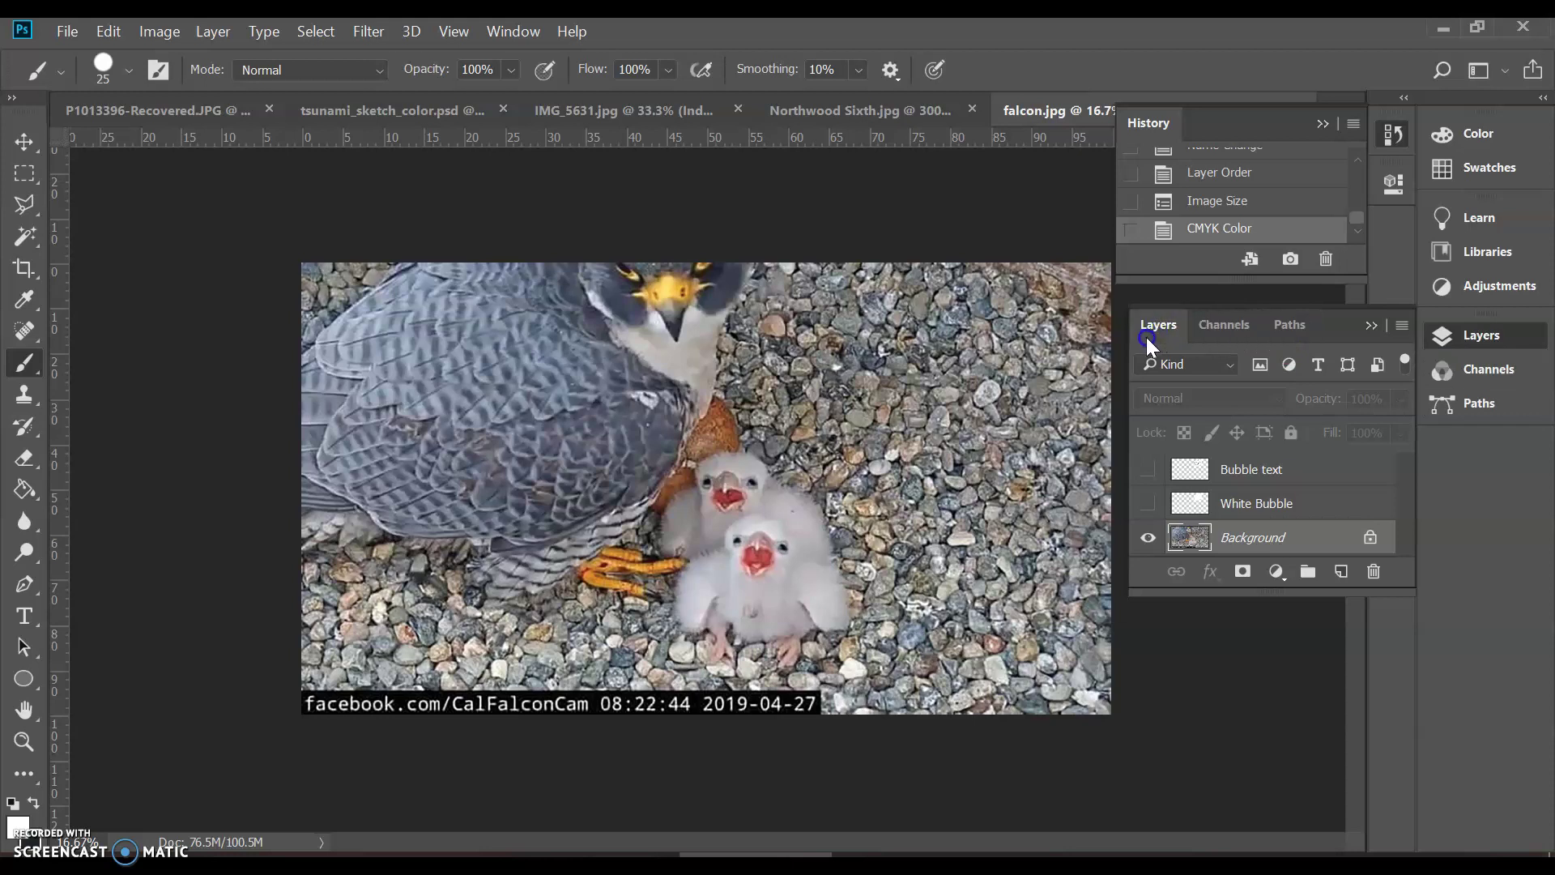
left_click(1219, 325)
left_click(1179, 327)
View the Cyan, Magenta, Yellow and Black channels one at a time, returning to Magenta.
left_click(1205, 322)
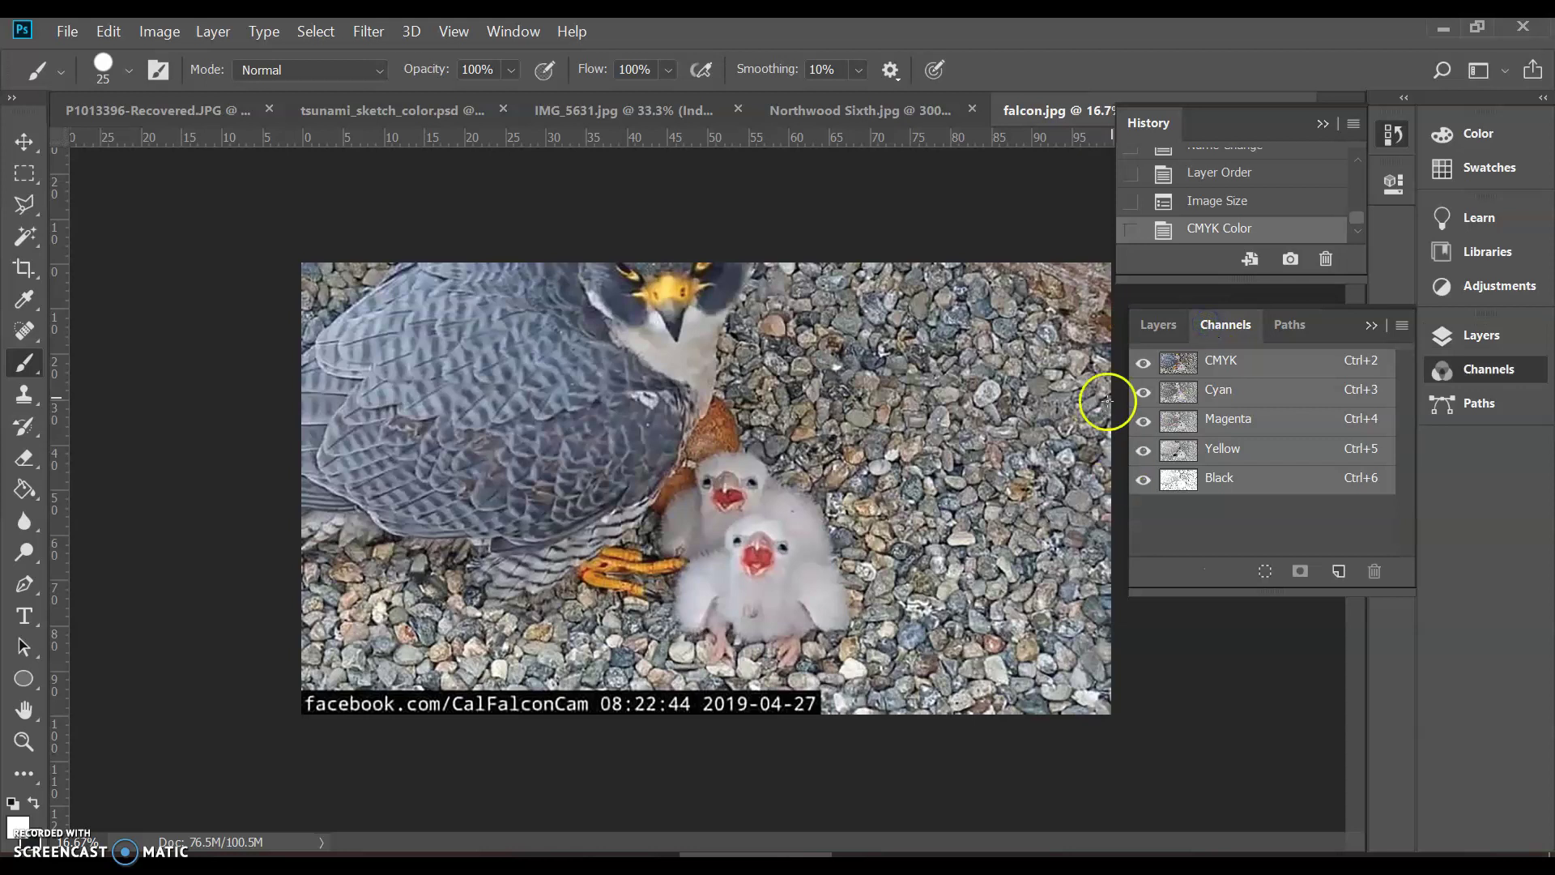
left_click(1273, 397)
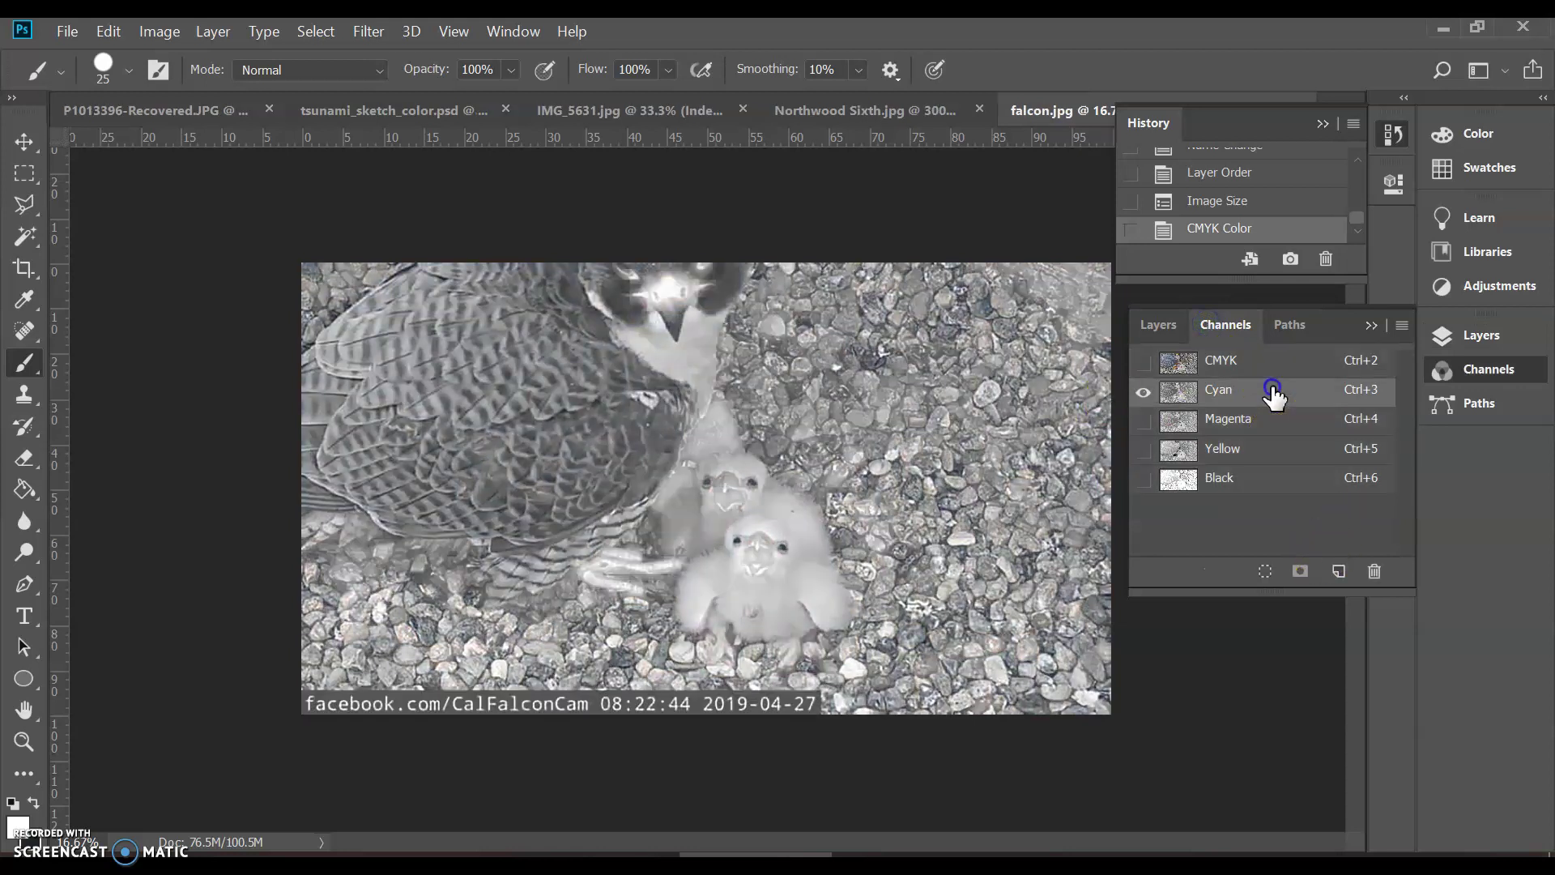
left_click(1278, 431)
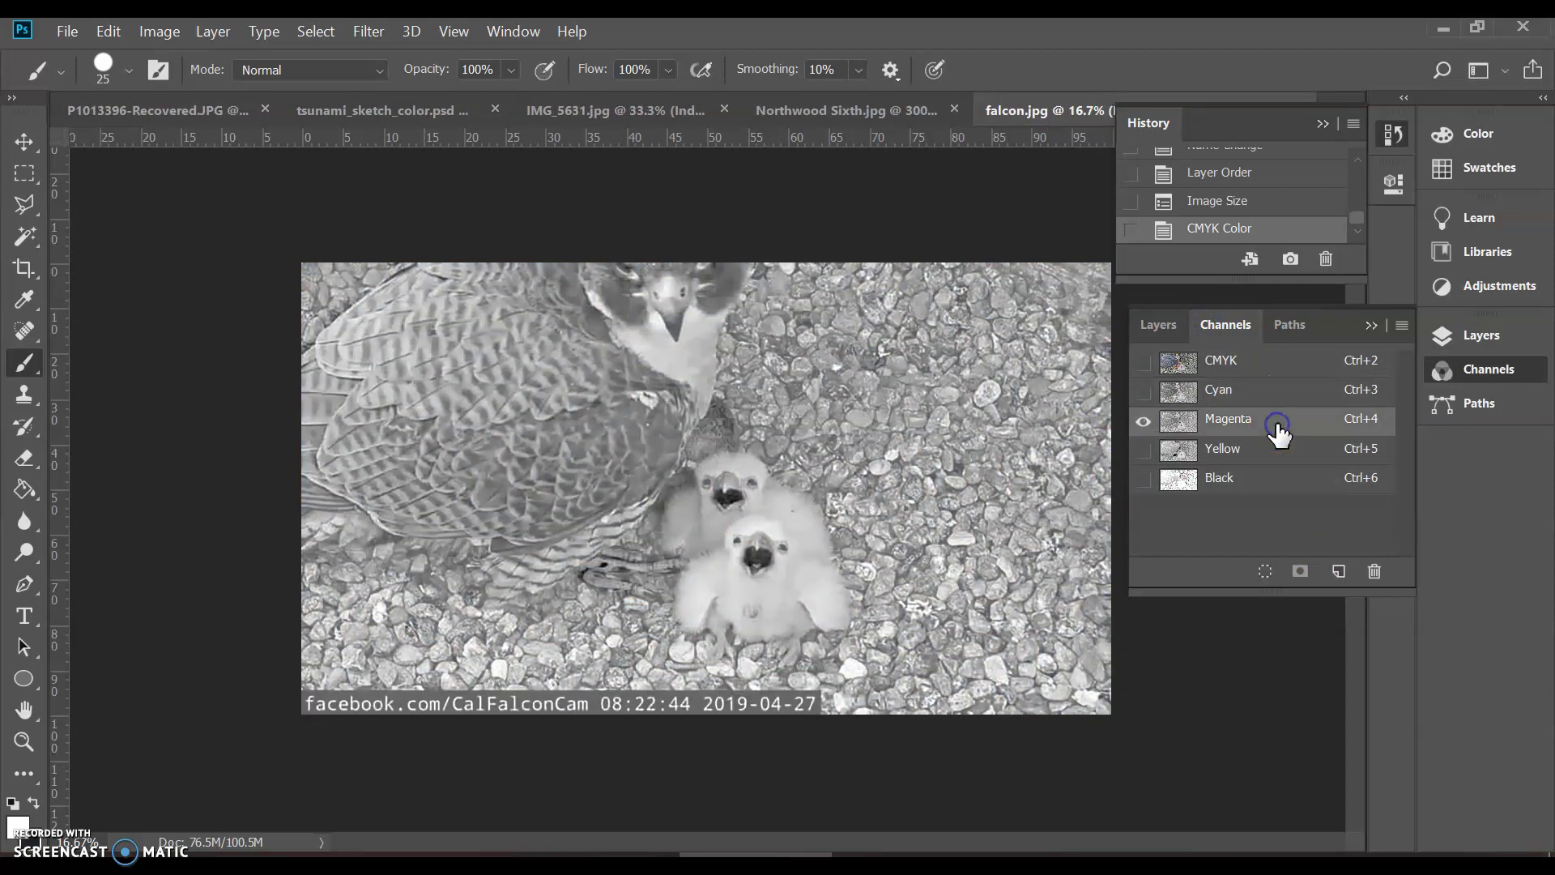
left_click(1279, 458)
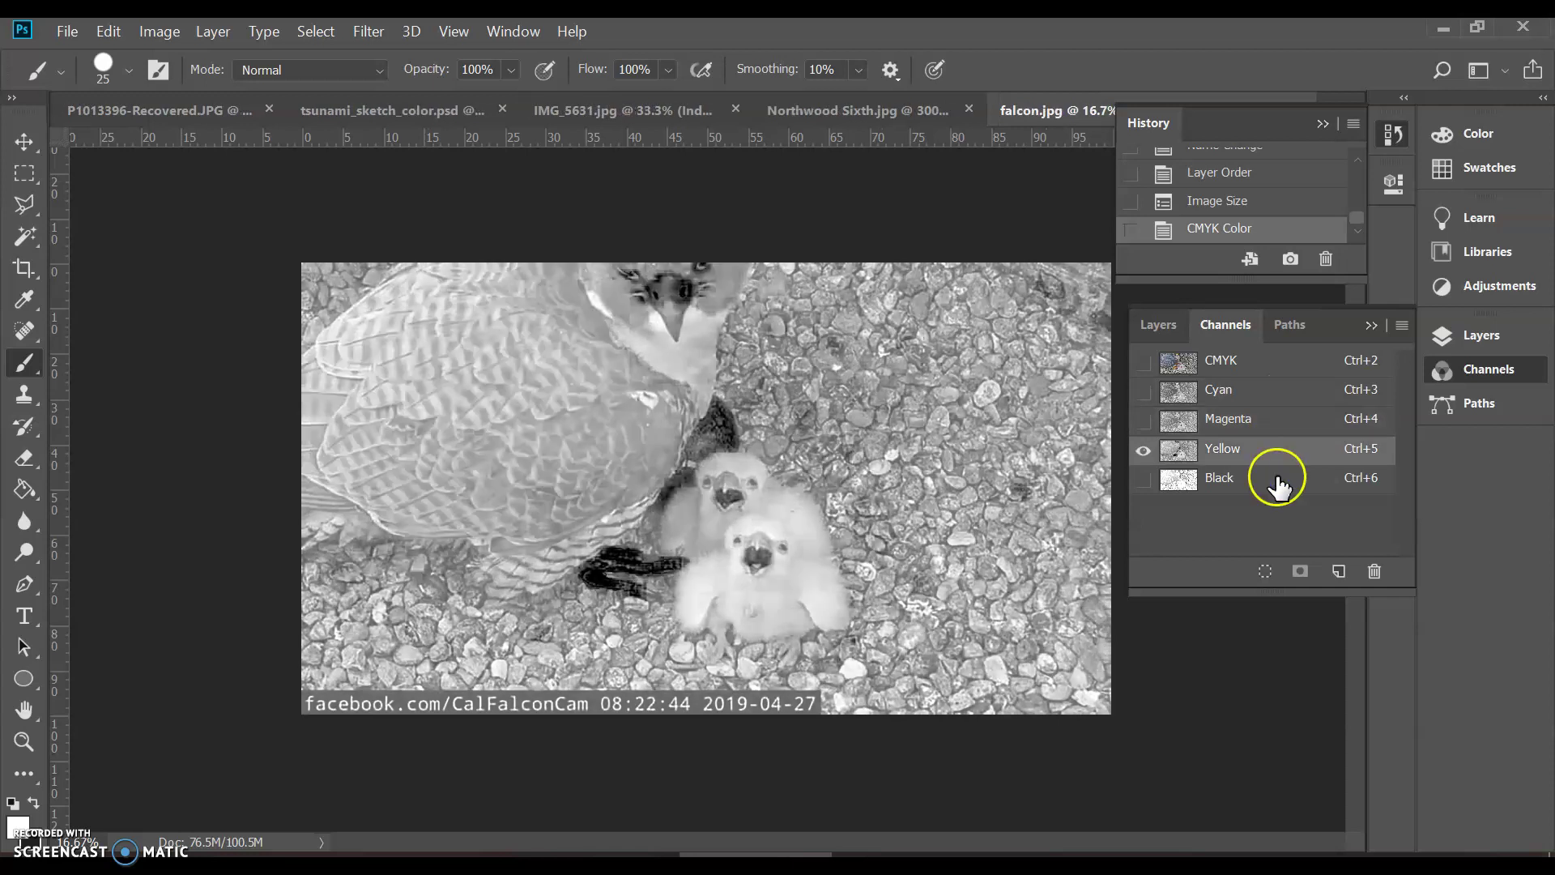
left_click(1279, 482)
left_click(1278, 409)
left_click(757, 651)
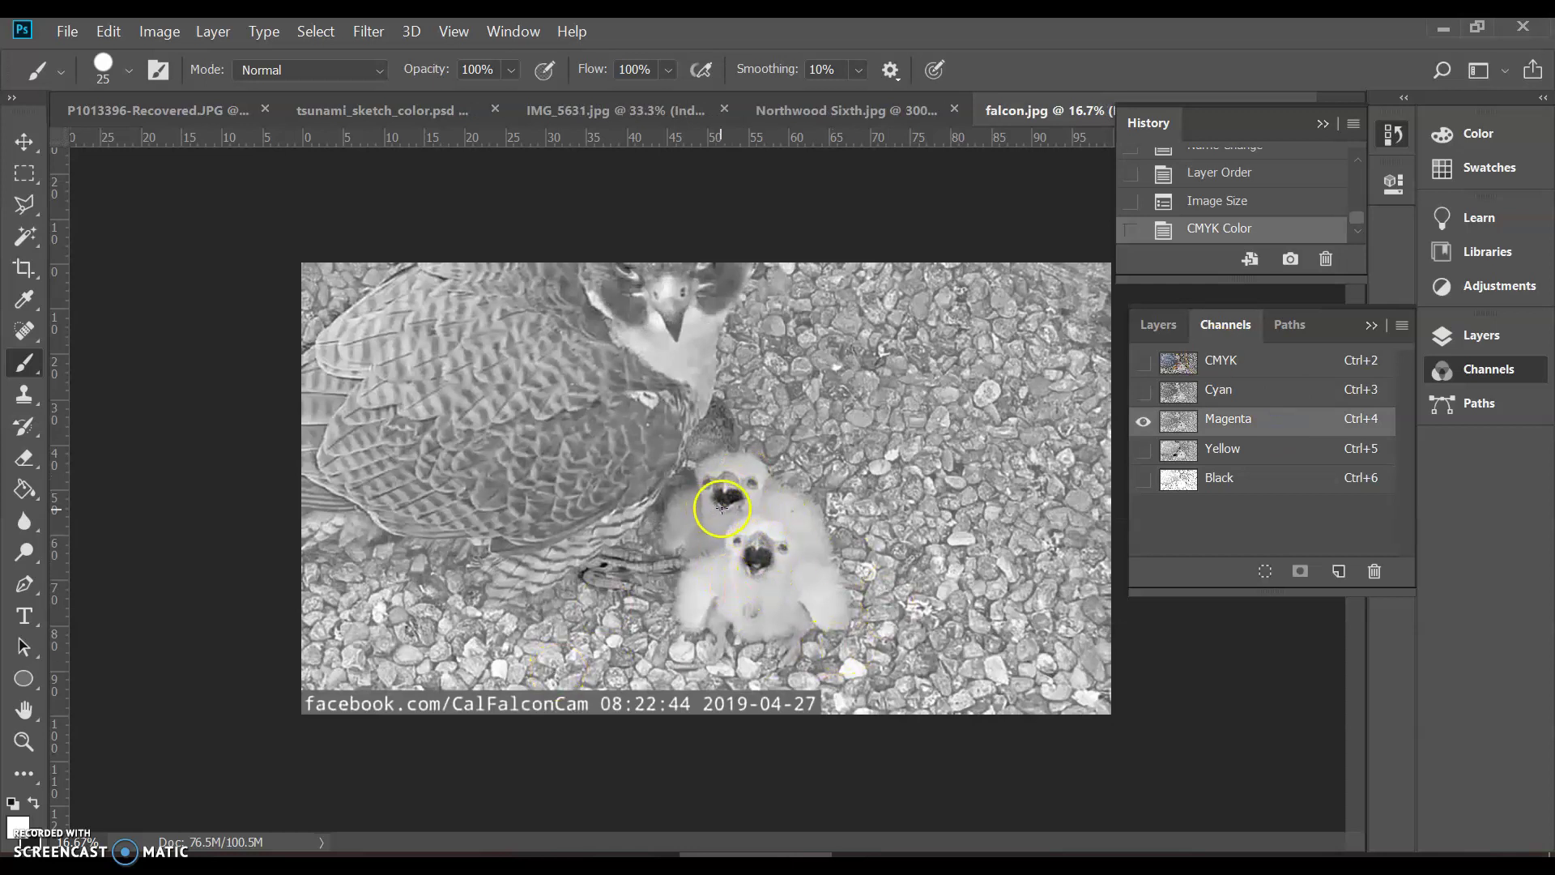
Paint a dark stroke into the Yellow channel, then restore the full CMYK composite view.
left_click(1320, 447)
mouse_move(663, 539)
left_mouse_down()
mouse_move(556, 573)
mouse_move(676, 598)
mouse_move(545, 564)
left_mouse_up()
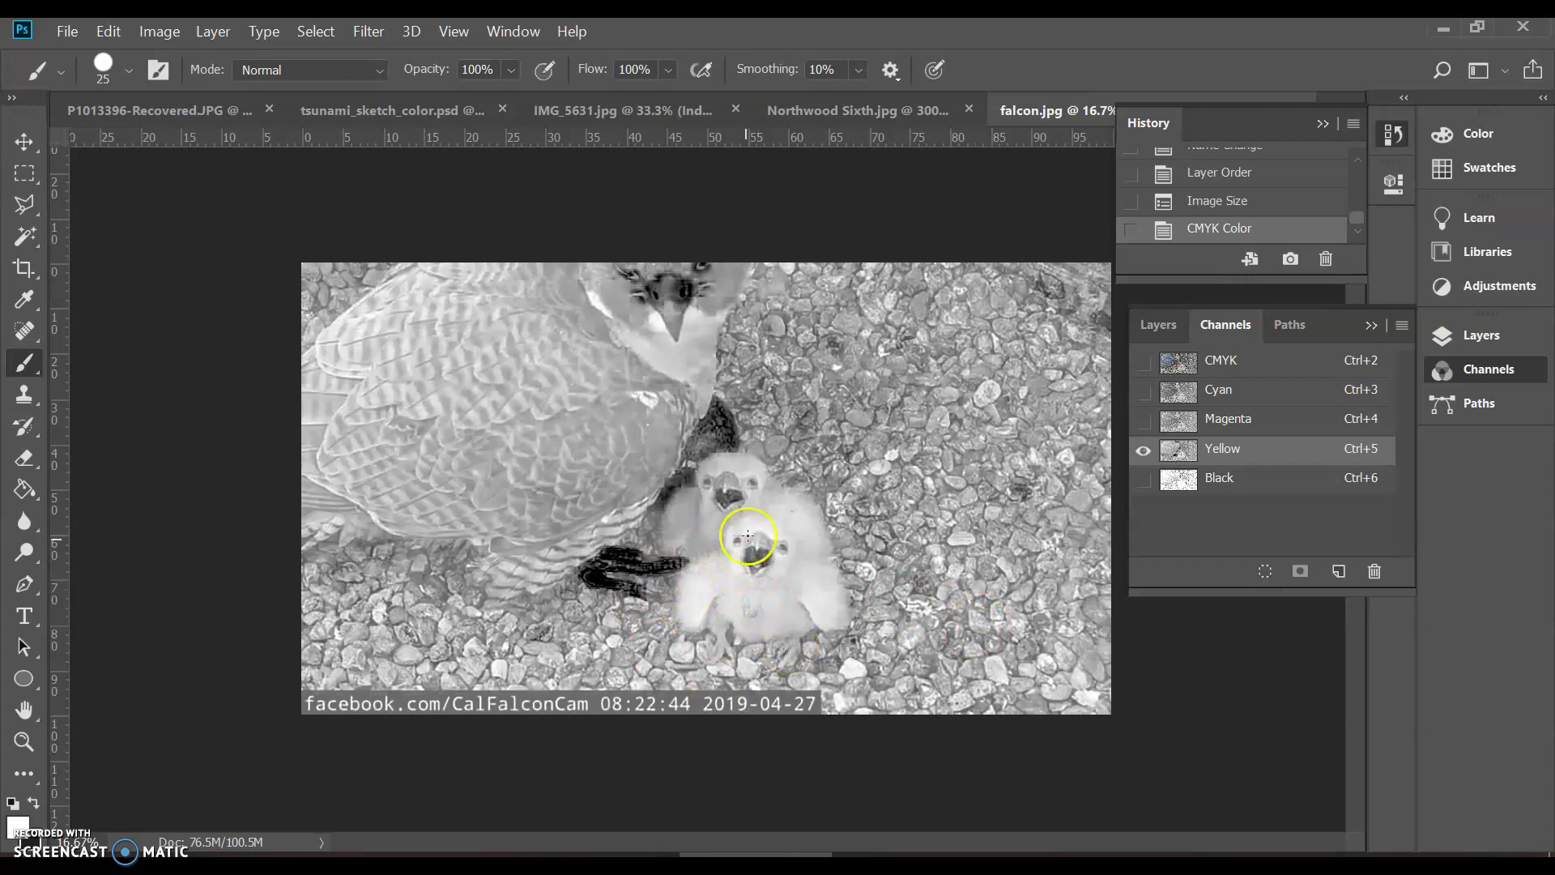
left_click(1138, 364)
left_click(1253, 366)
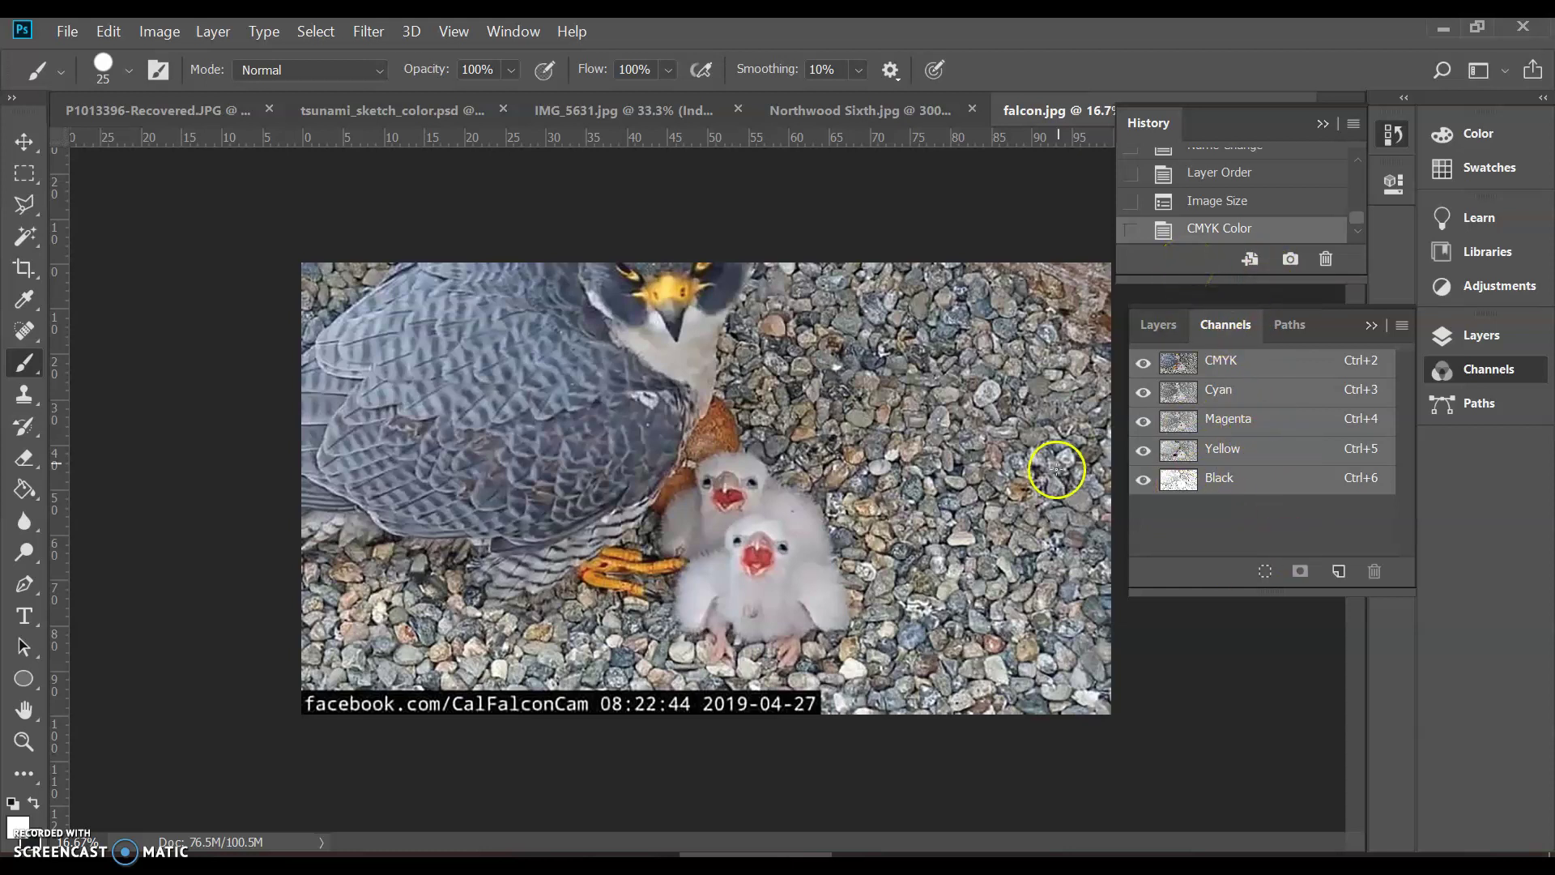
Open Color Halftone (Max. Radius 10, angles 108, 162, 90, 45) from Layers and move it aside.
left_click(1161, 324)
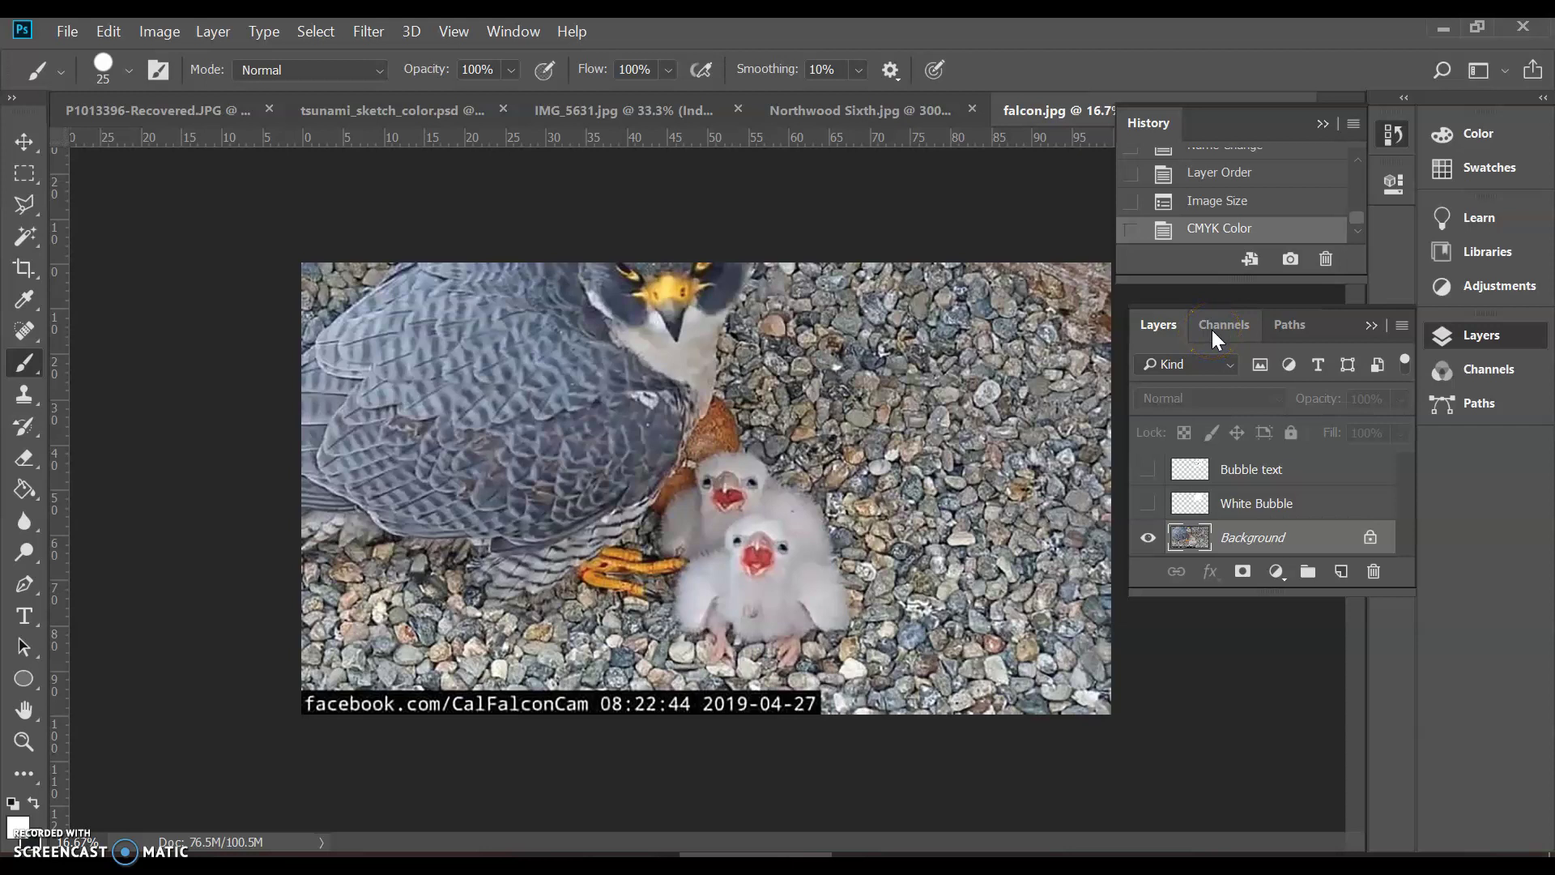
left_click(362, 32)
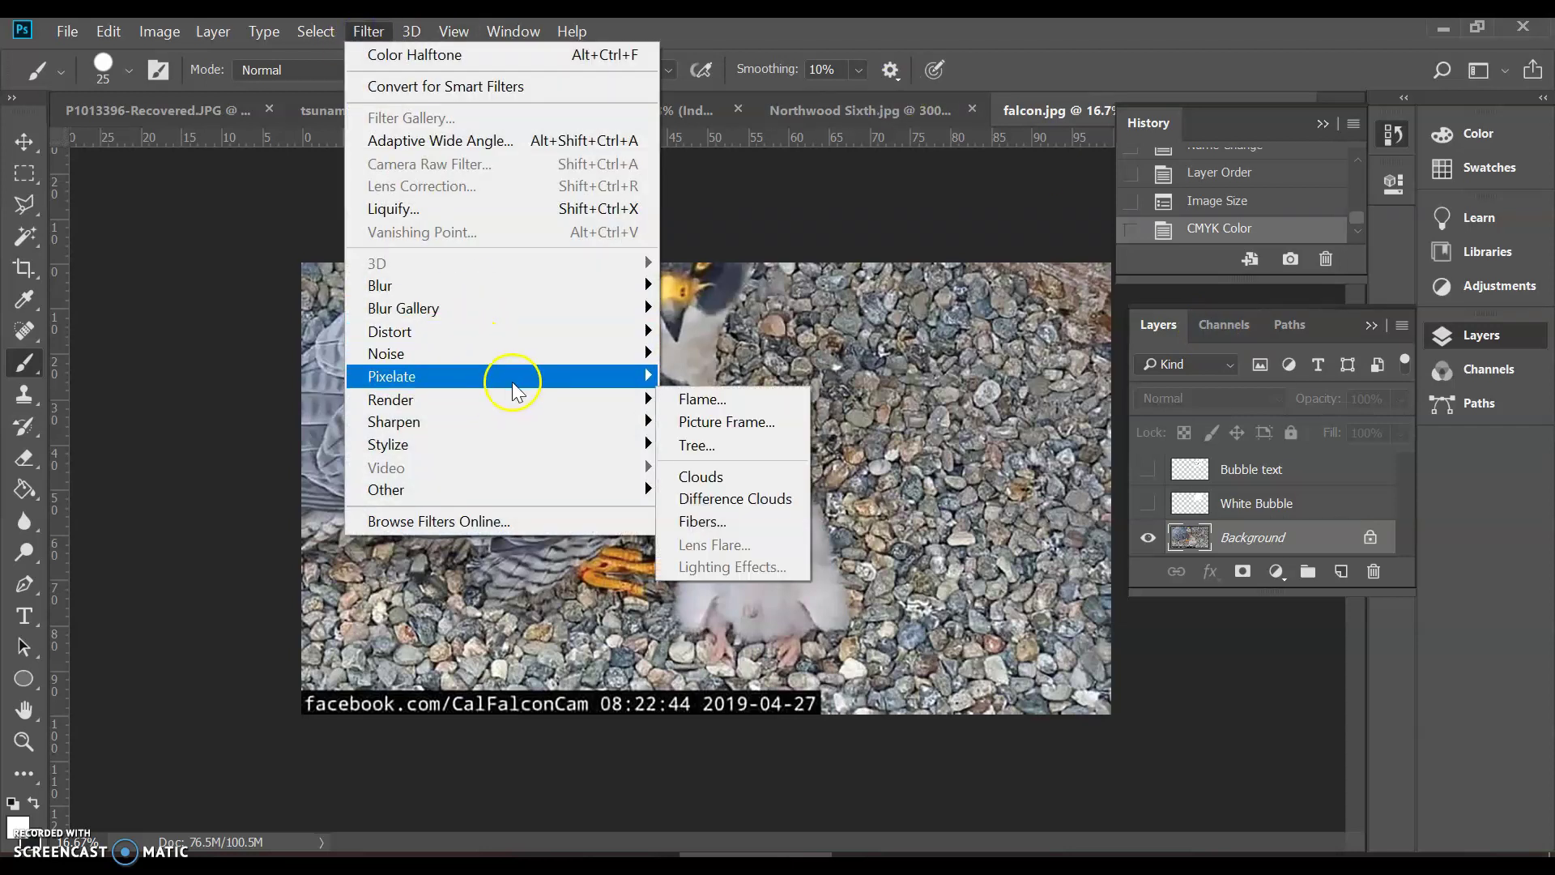
mouse_move(514, 383)
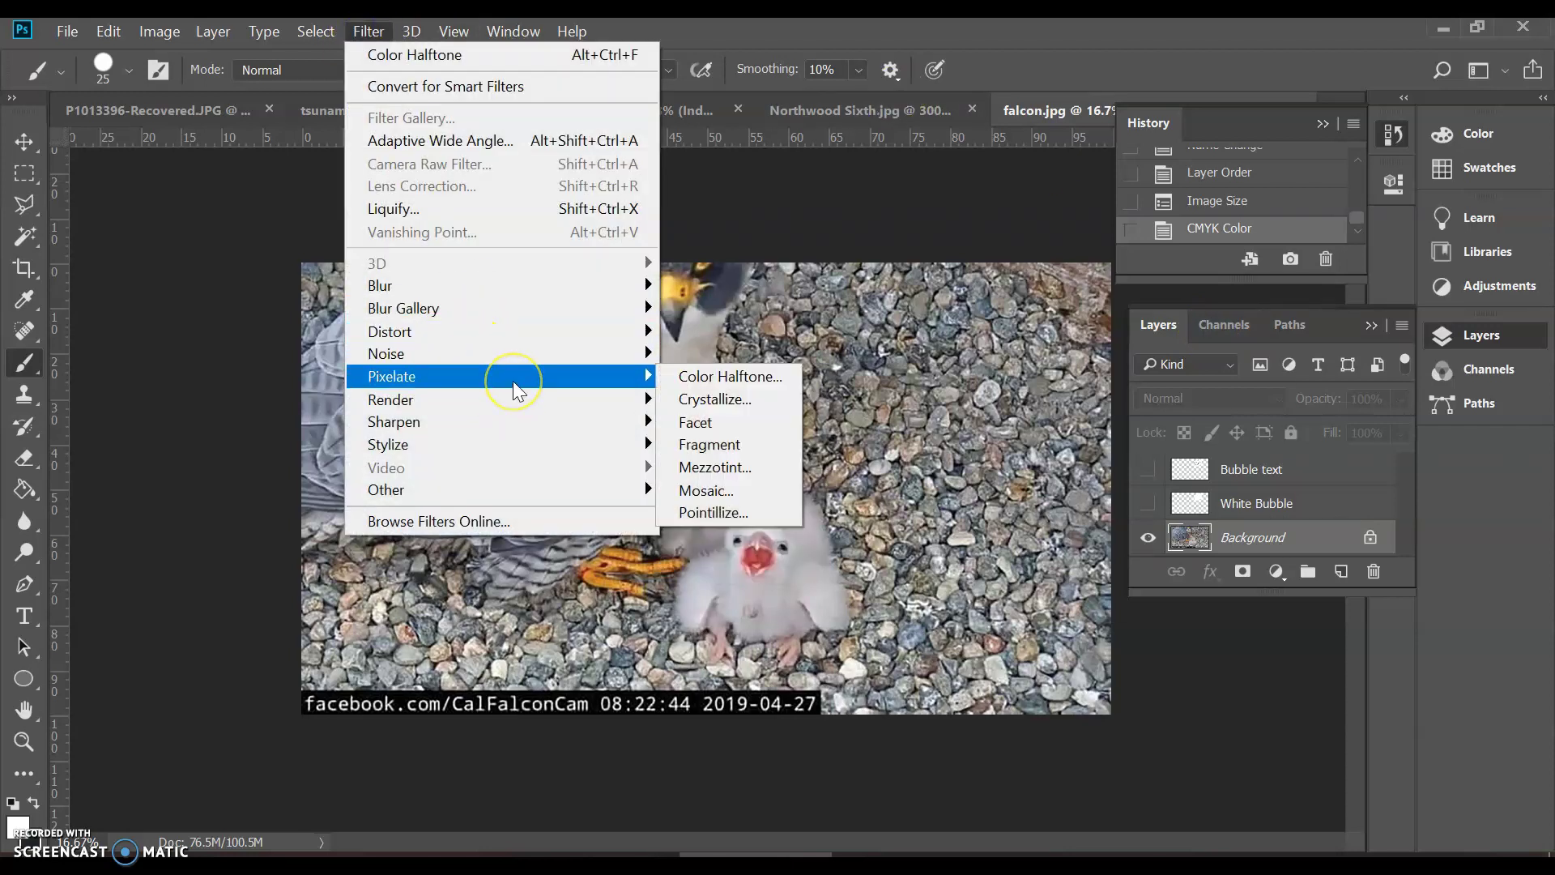
left_click(762, 378)
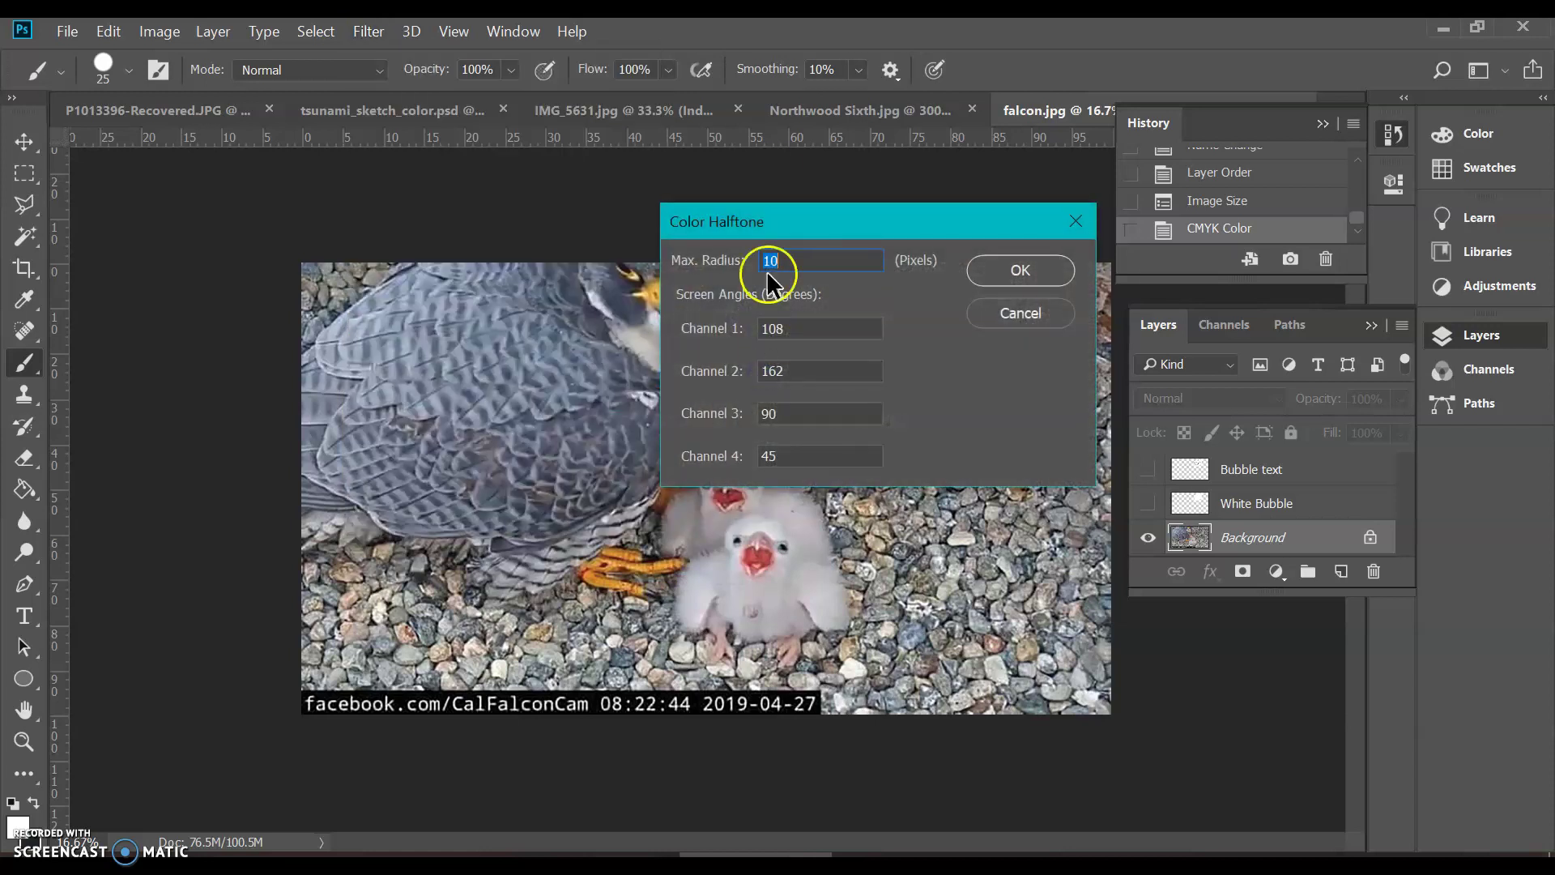
left_click_drag(753, 217, 967, 486)
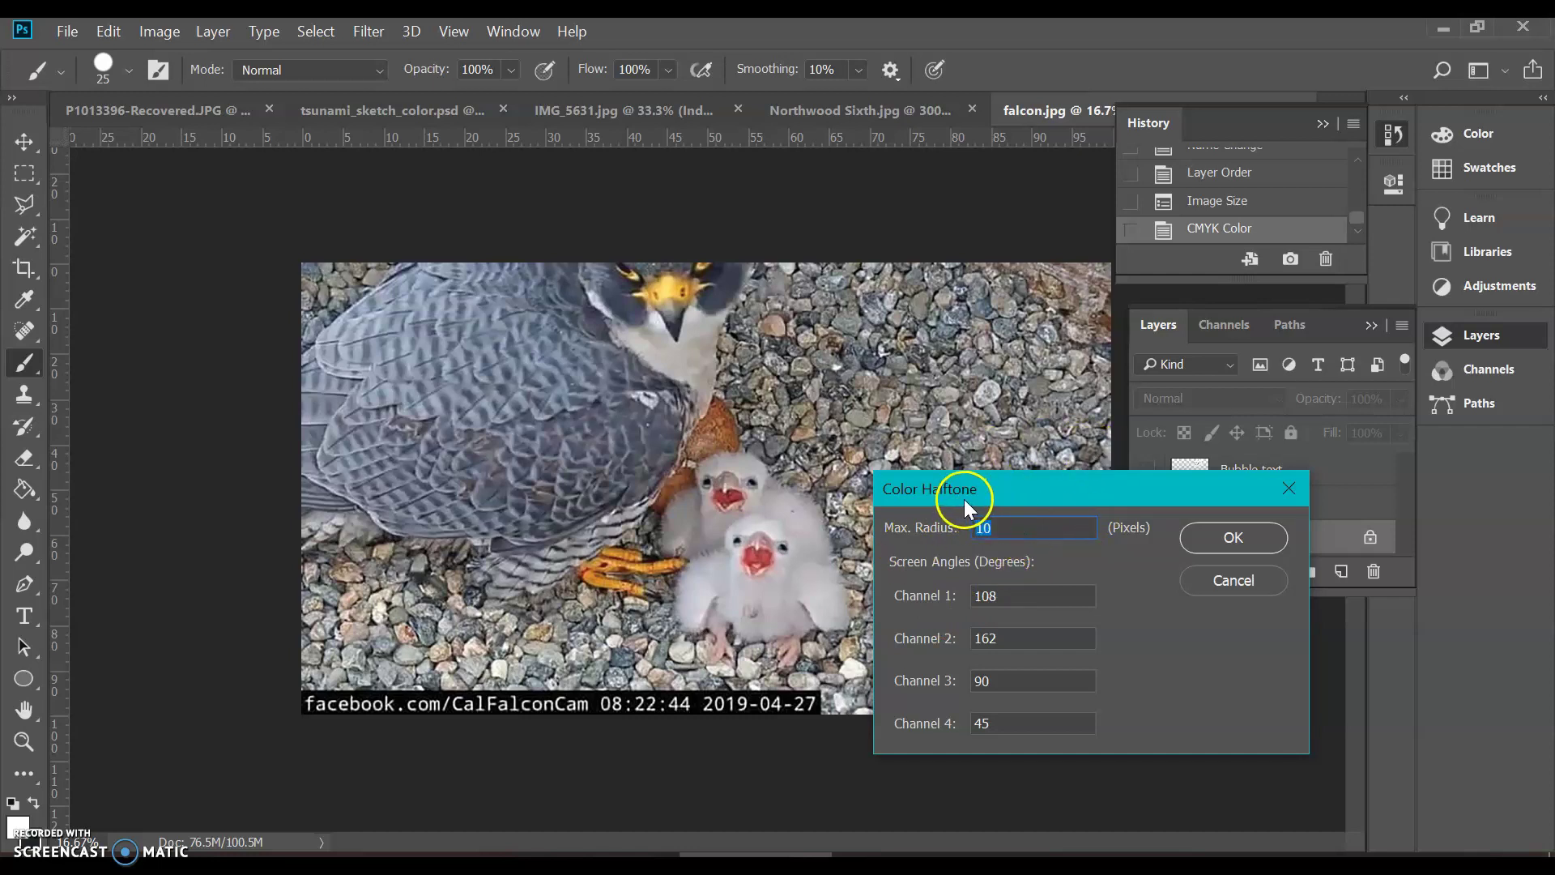
left_click_drag(963, 499, 750, 178)
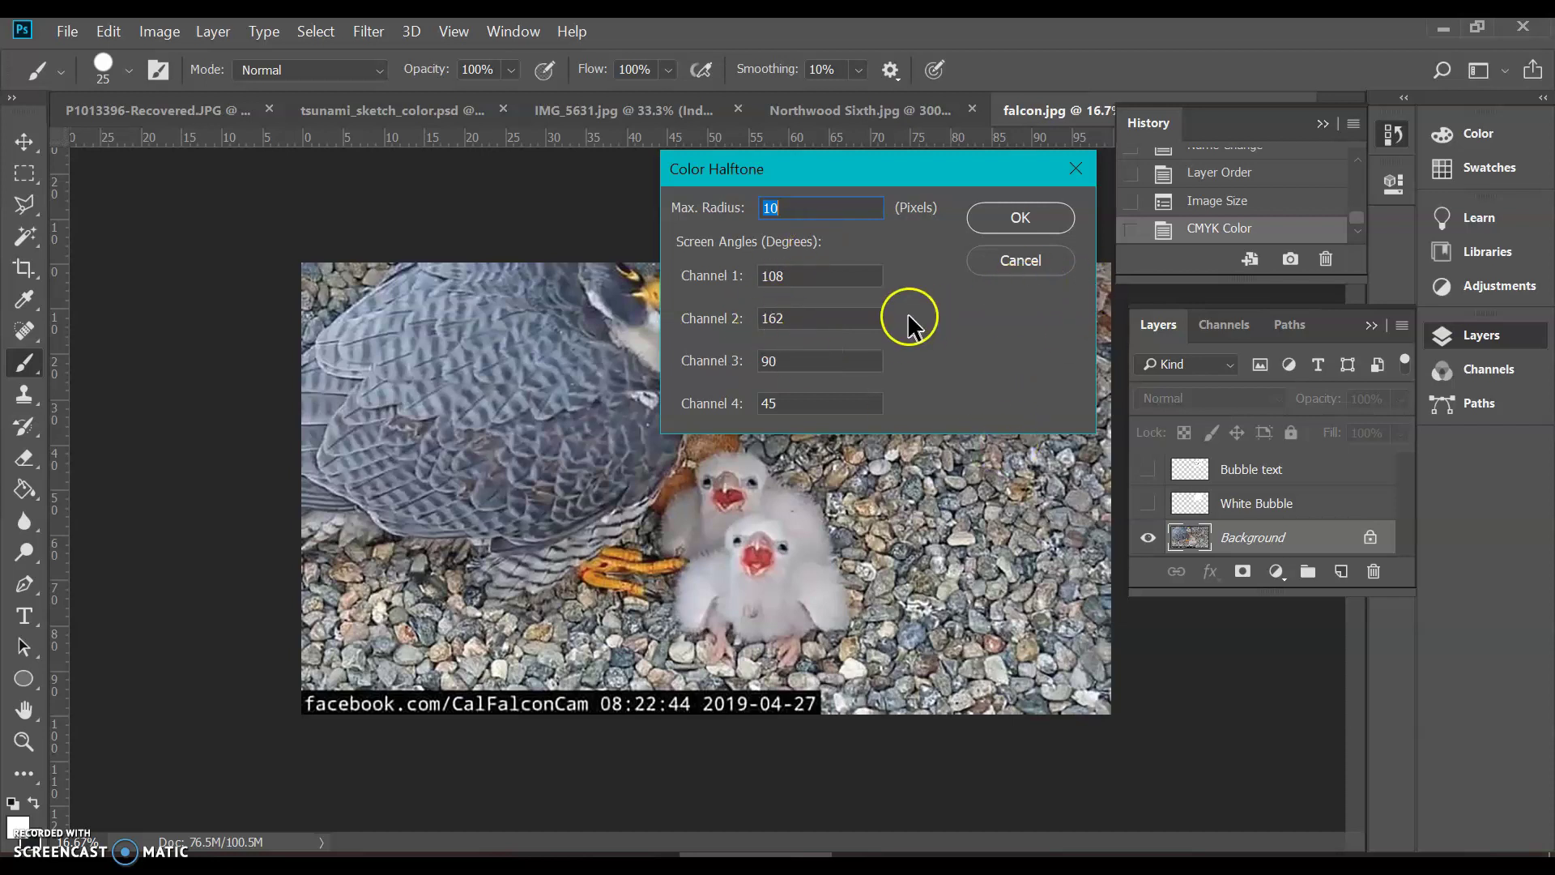
Apply the Color Halftone filter and zoom in on the chicks to inspect the CMYK dots.
left_click(1018, 217)
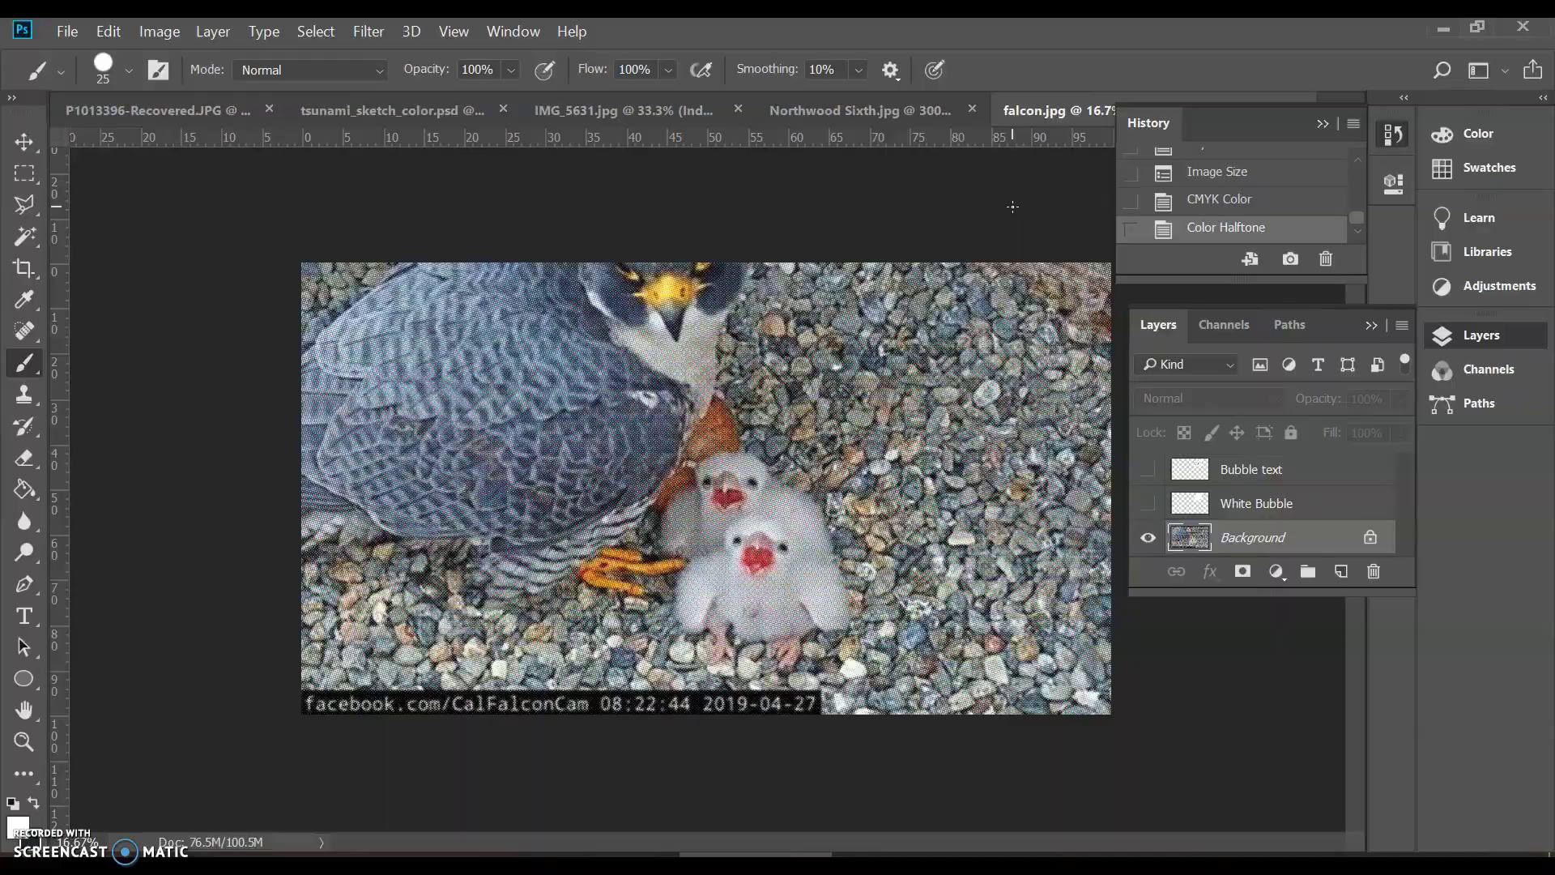
key("ctrl+plus")
key("ctrl+plus")
key("ctrl+plus")
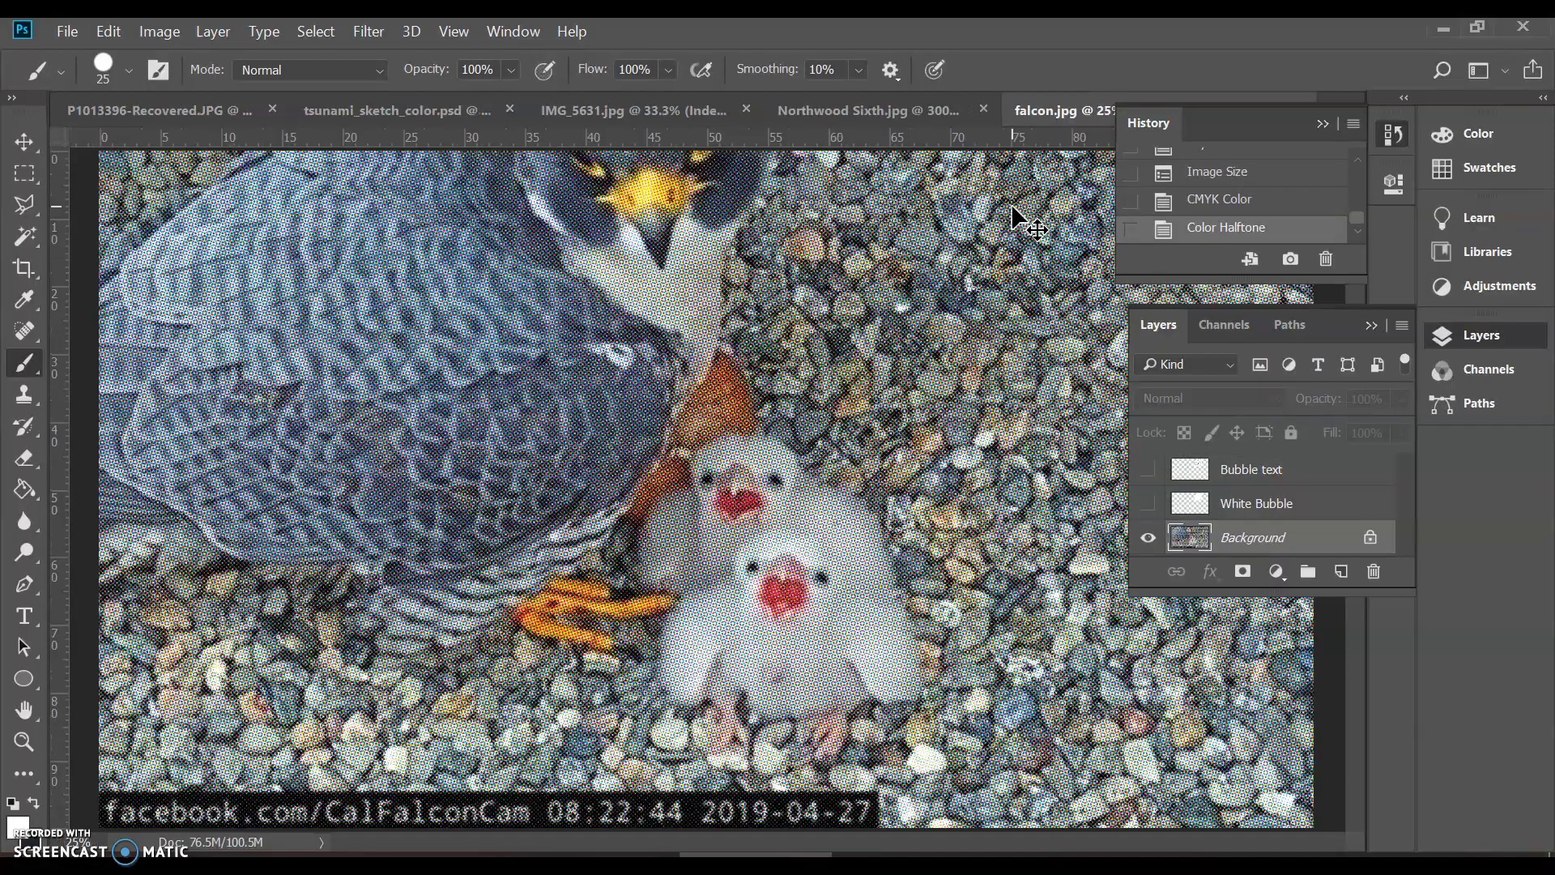
key("ctrl+plus")
key("ctrl+plus")
key("ctrl+plus")
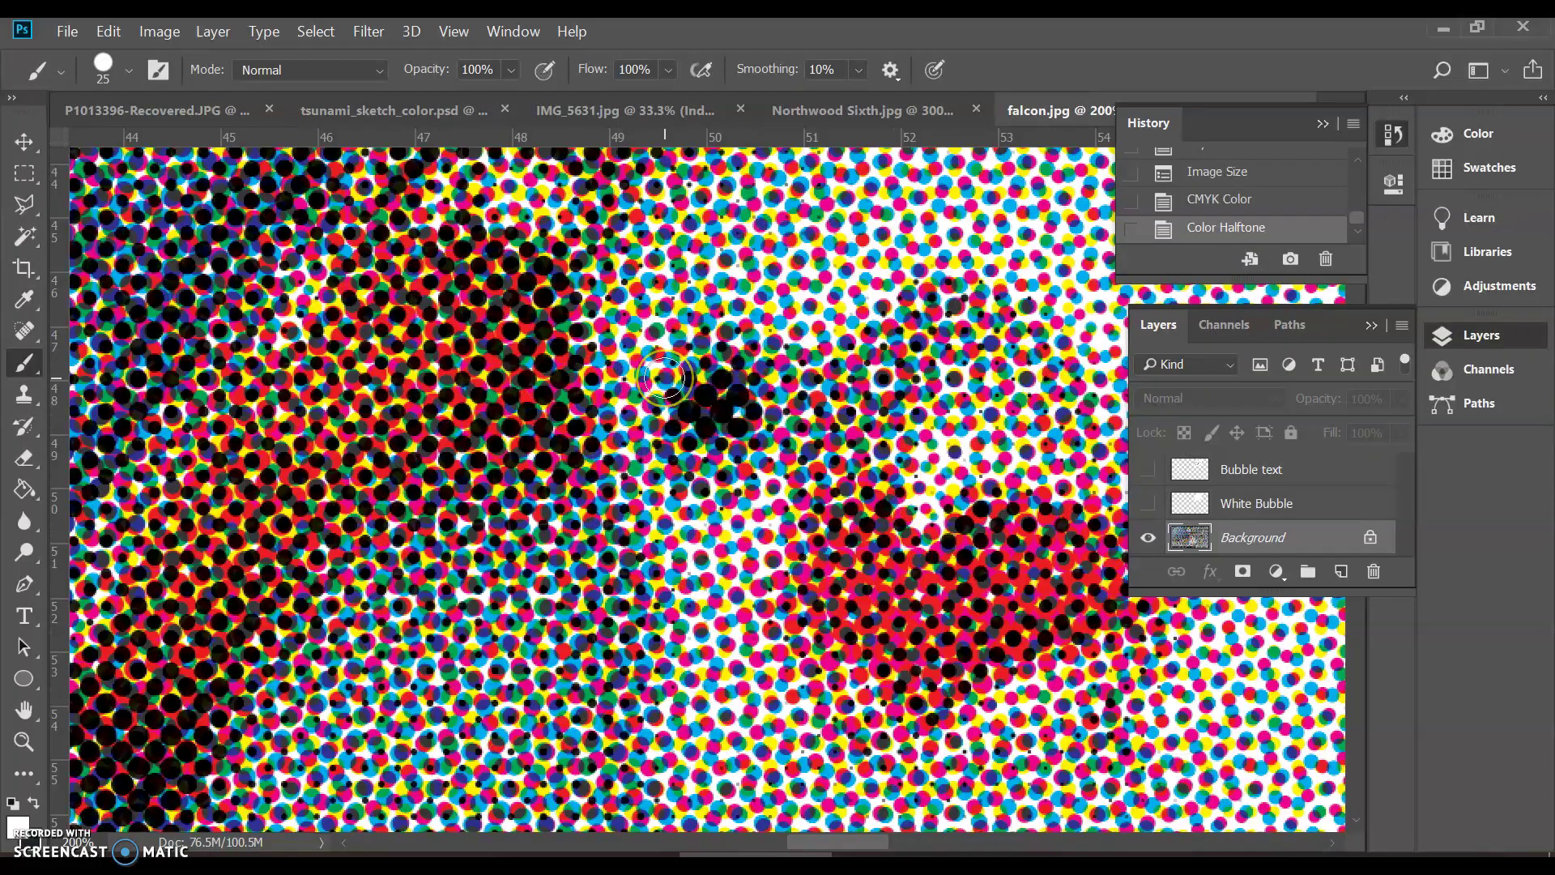
scroll(664, 379, "down", 5)
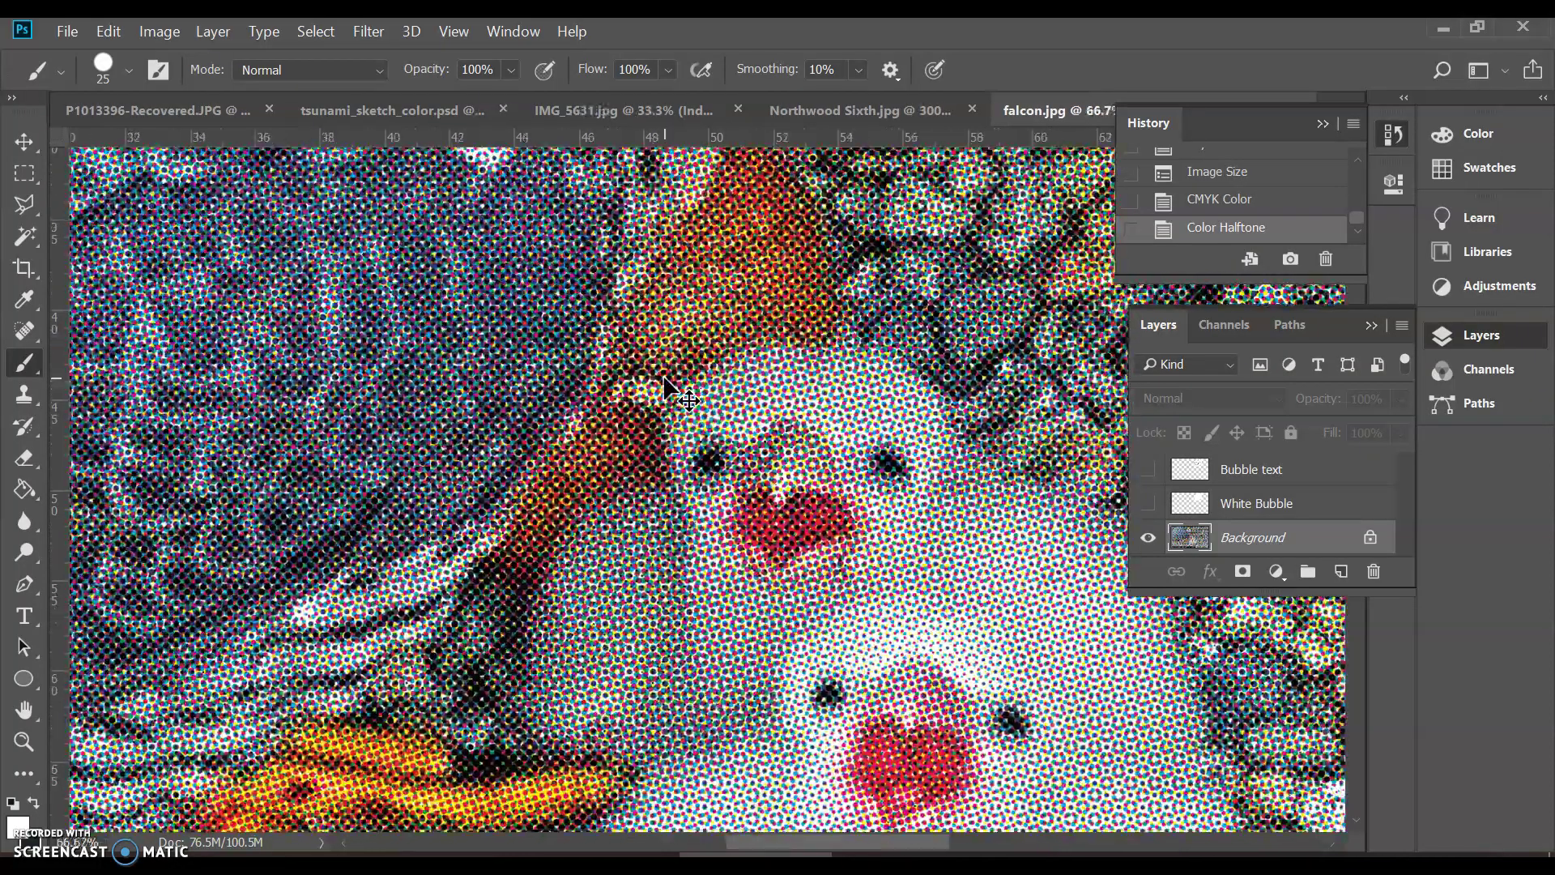
scroll(664, 378, "down", 2)
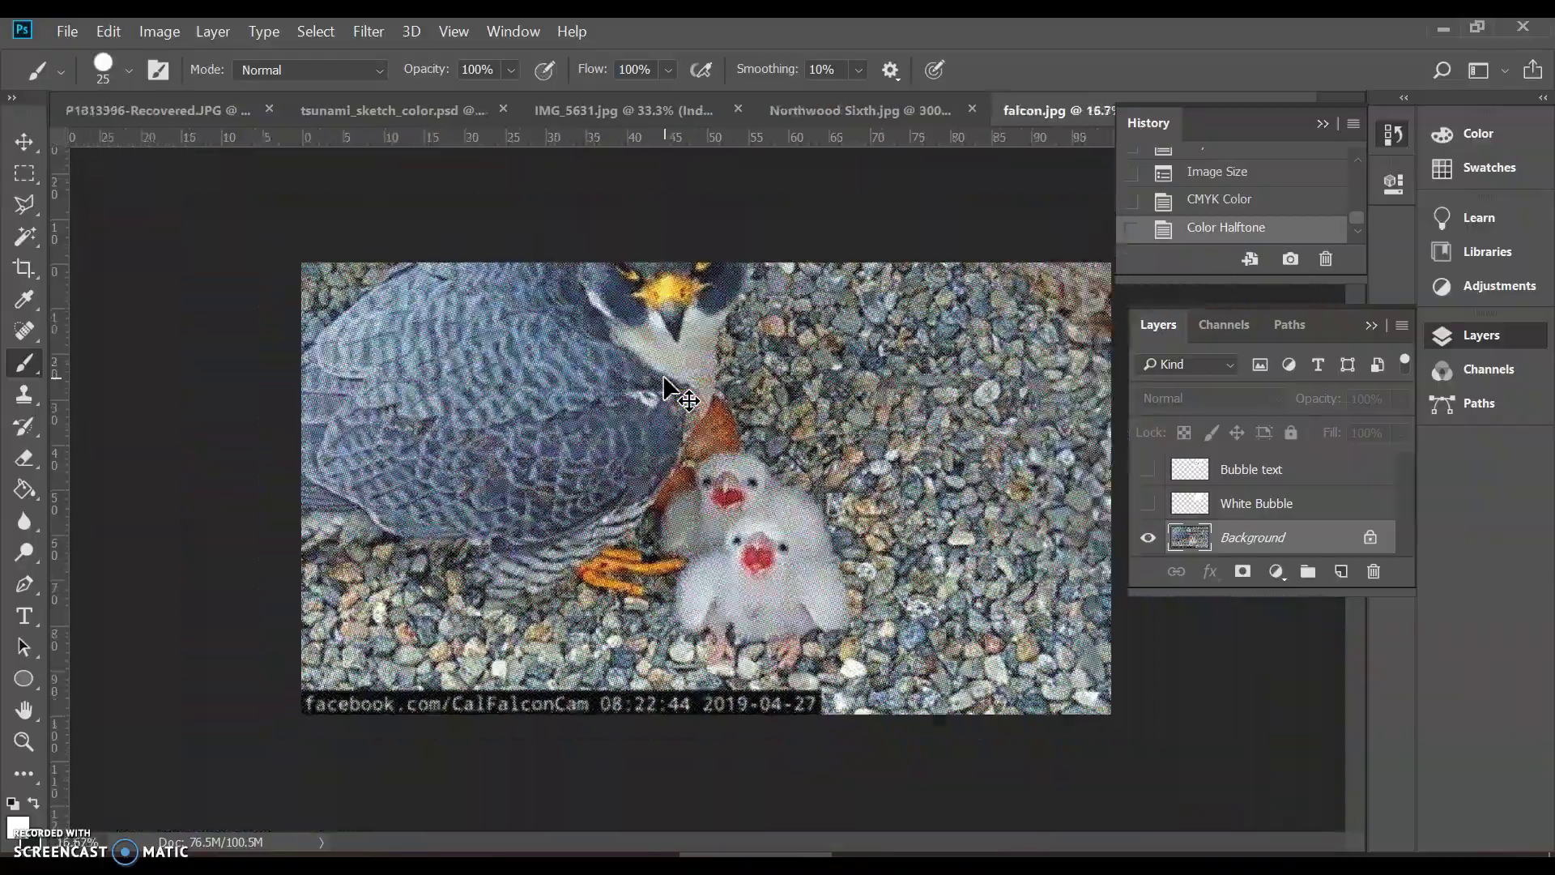
scroll(664, 378, "up", 4)
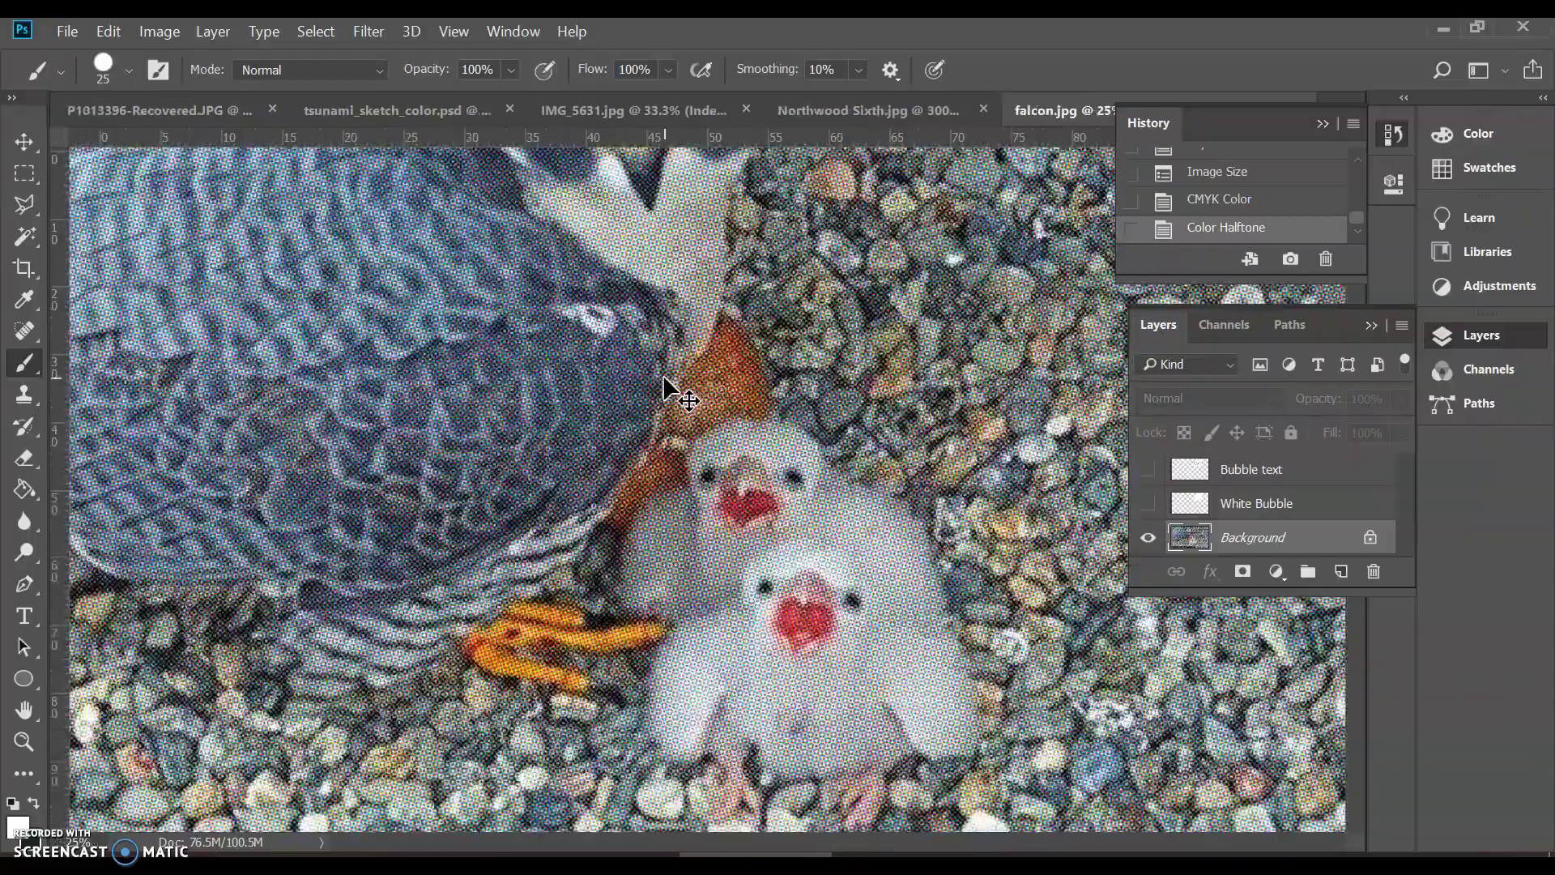
scroll(665, 387, "up", 3)
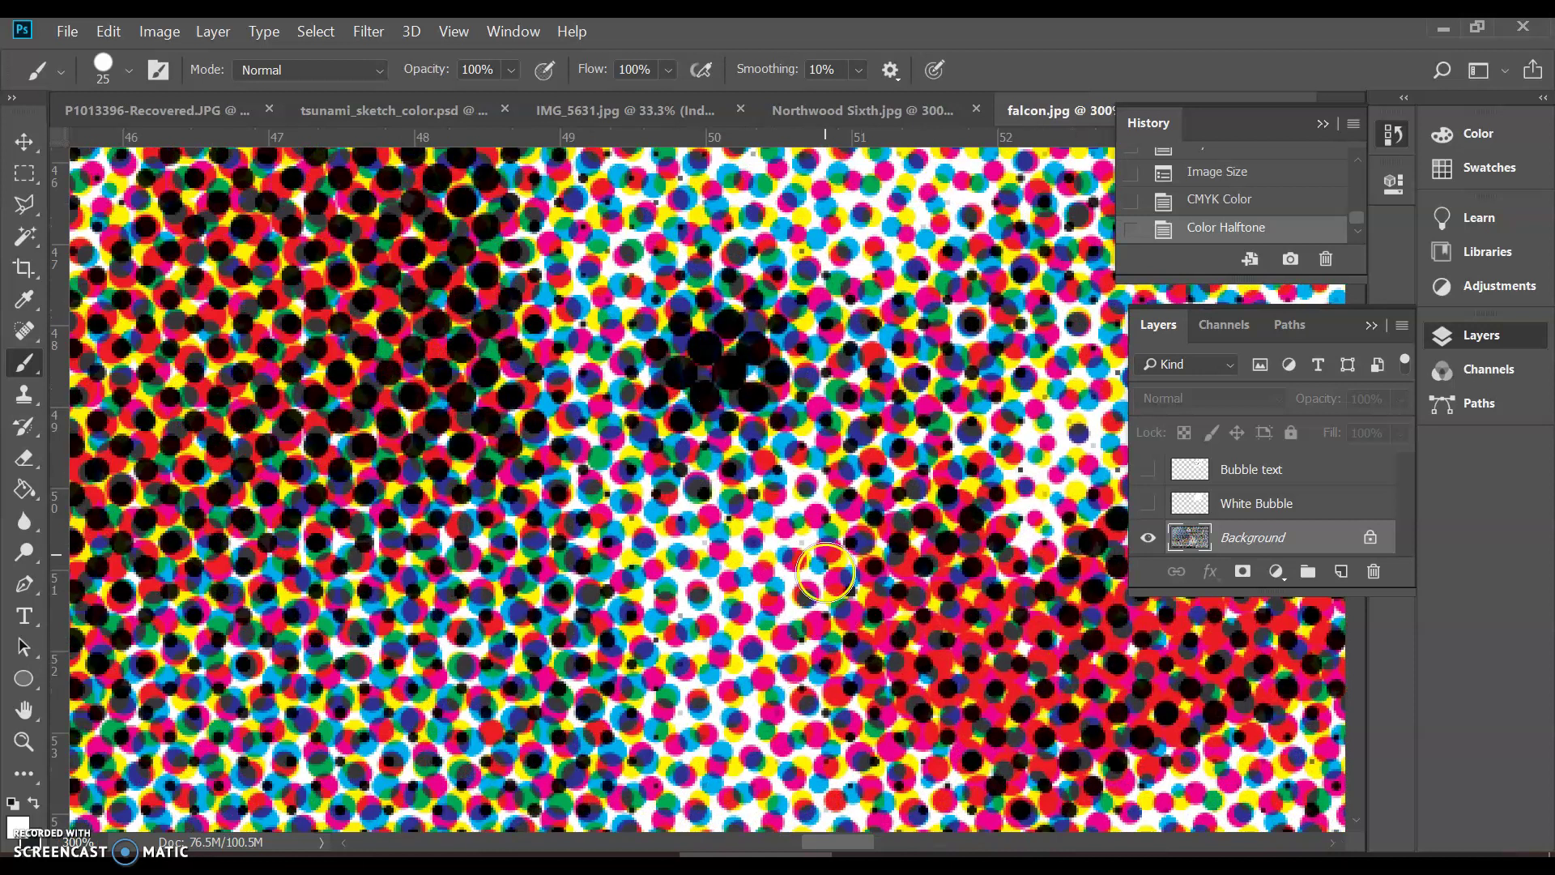
scroll(874, 458, "down", 2)
scroll(894, 470, "down", 5)
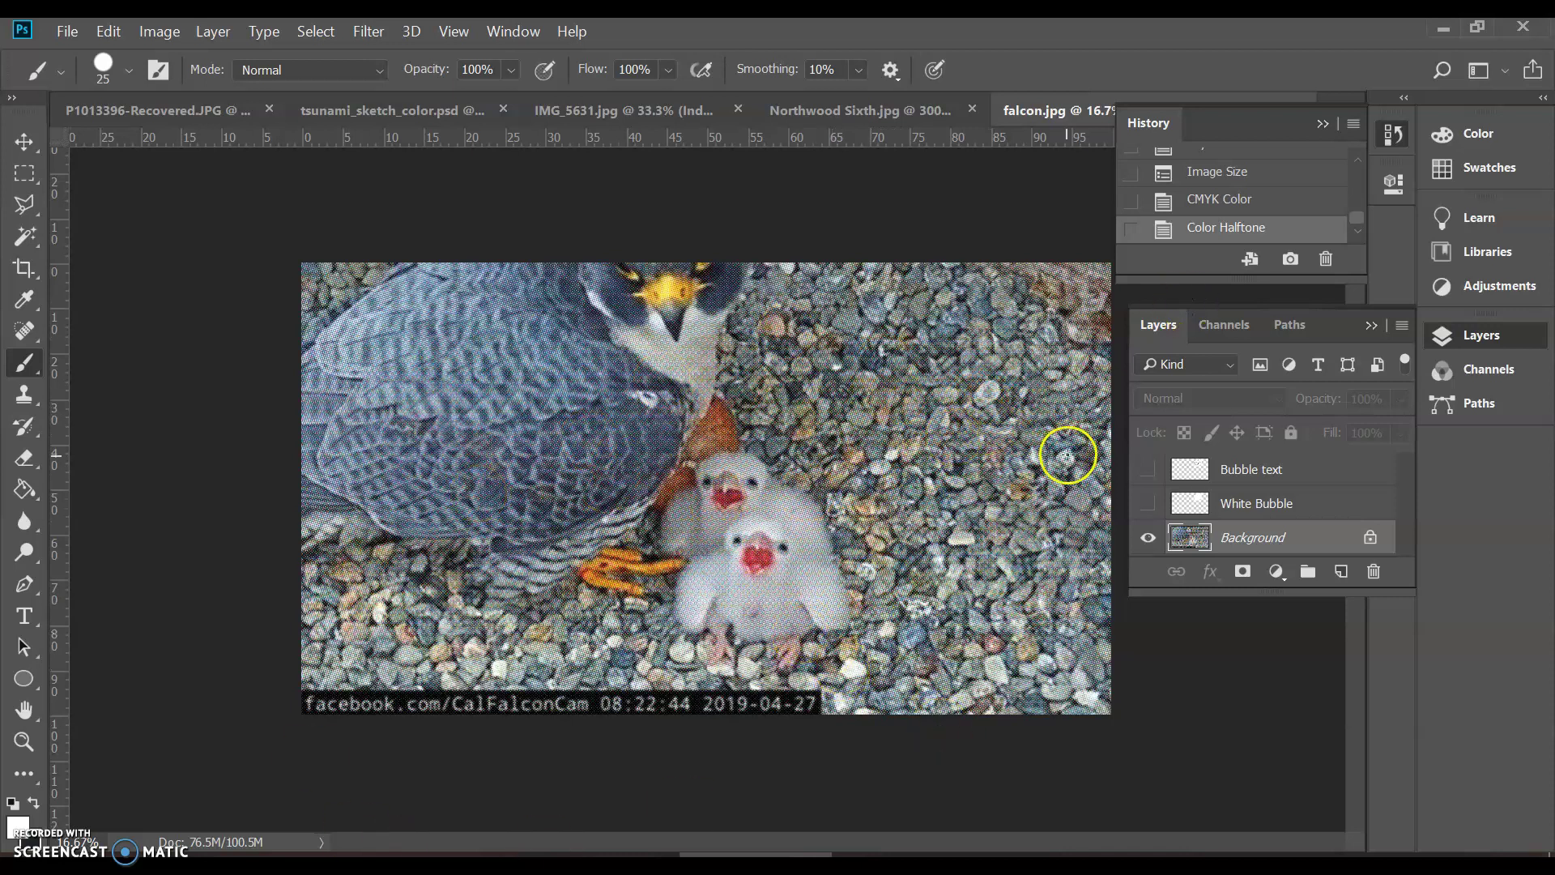
left_click(1237, 329)
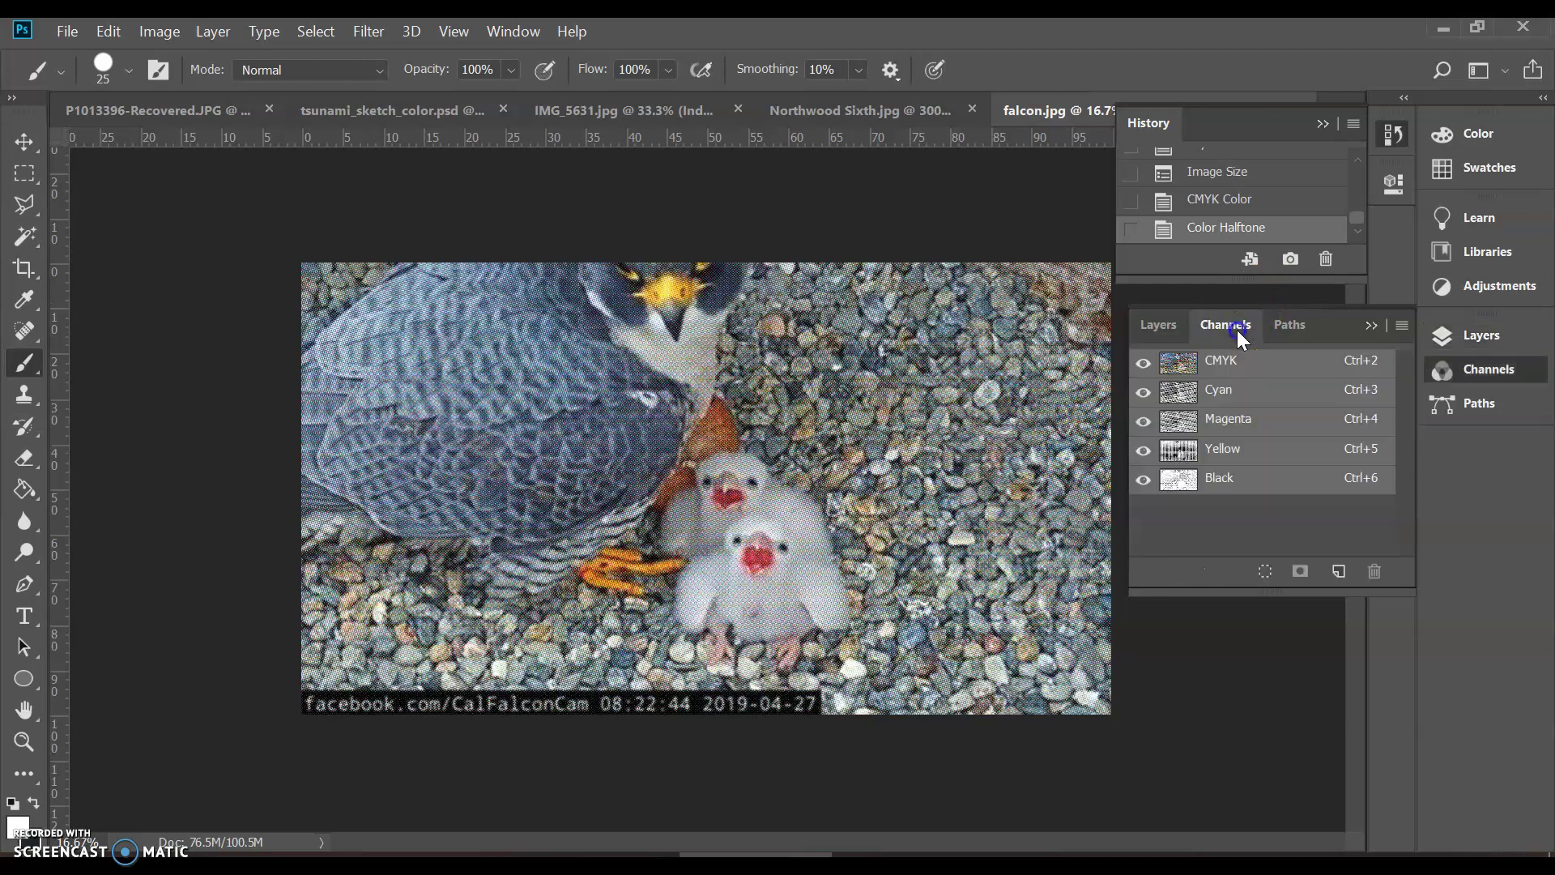
left_click(1257, 398)
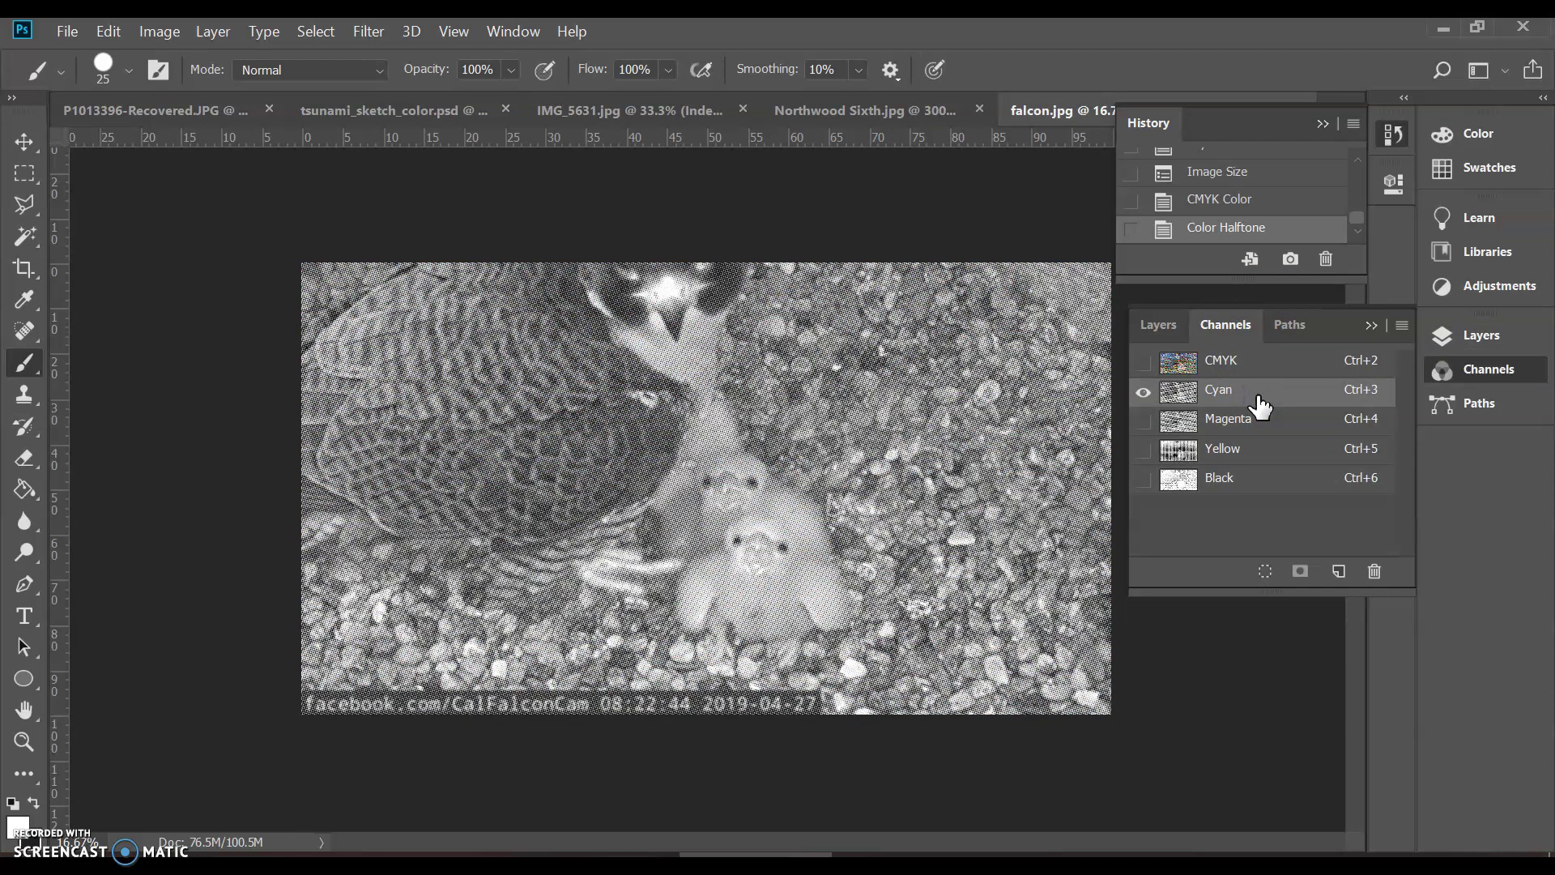
left_click(1265, 424)
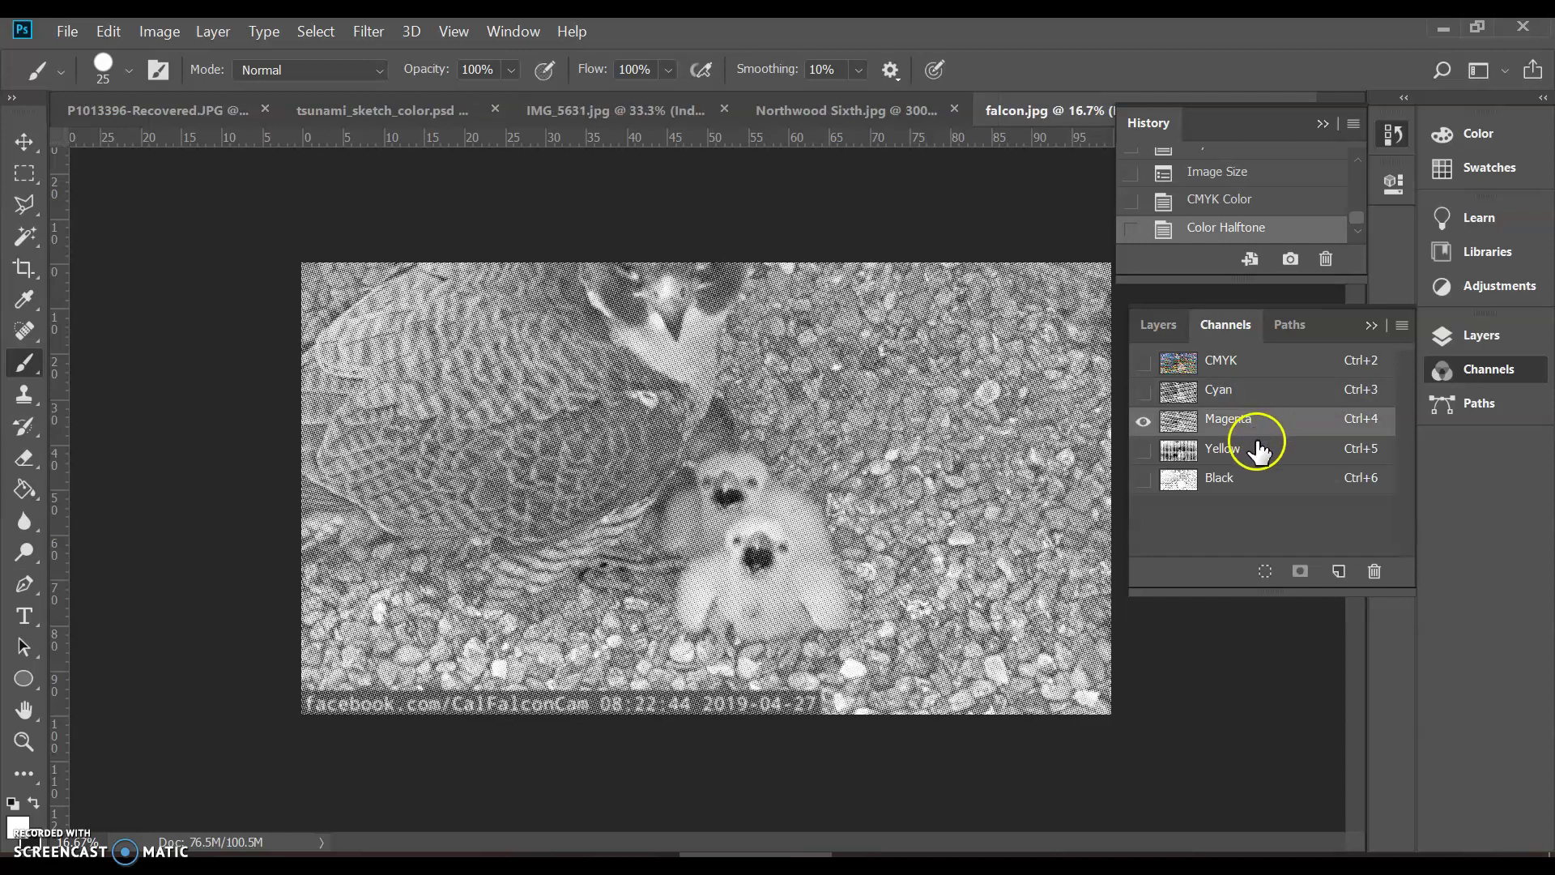
left_click(1257, 452)
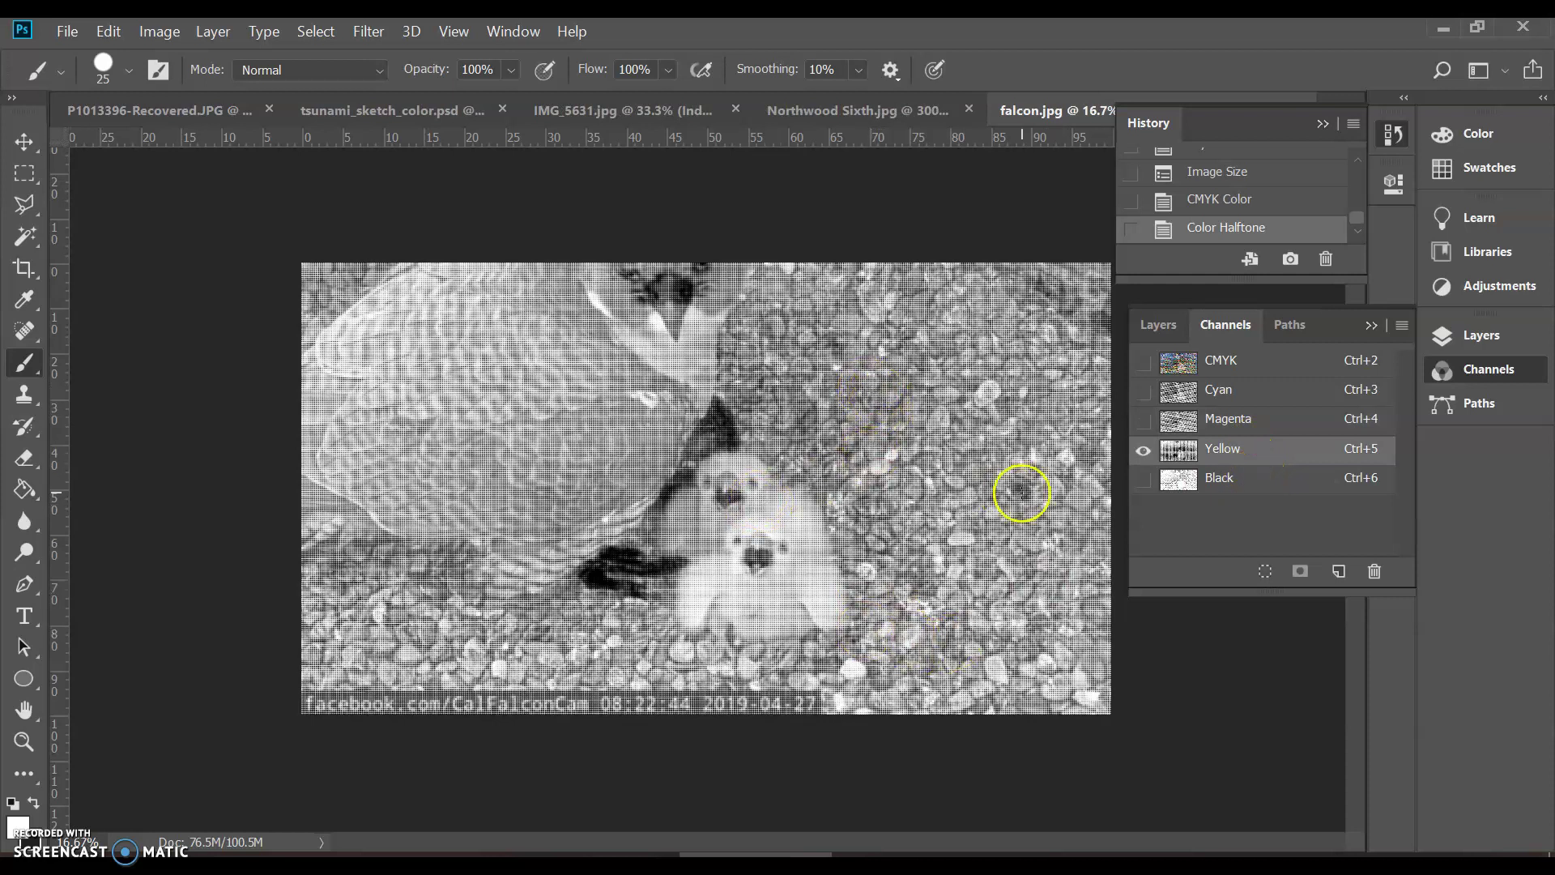
left_click(1283, 483)
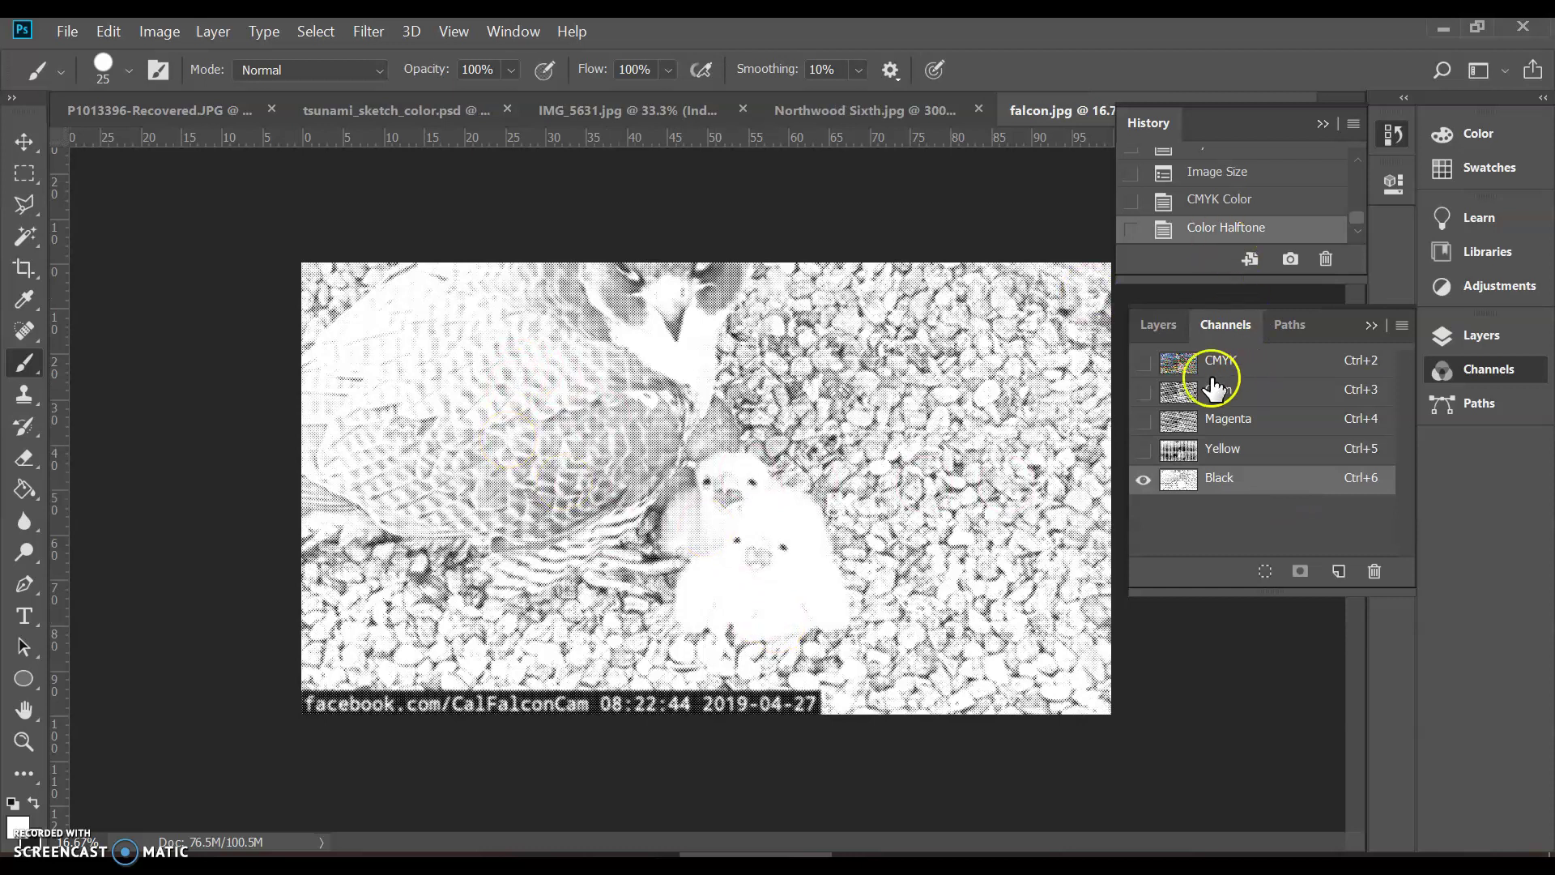
left_click(1155, 327)
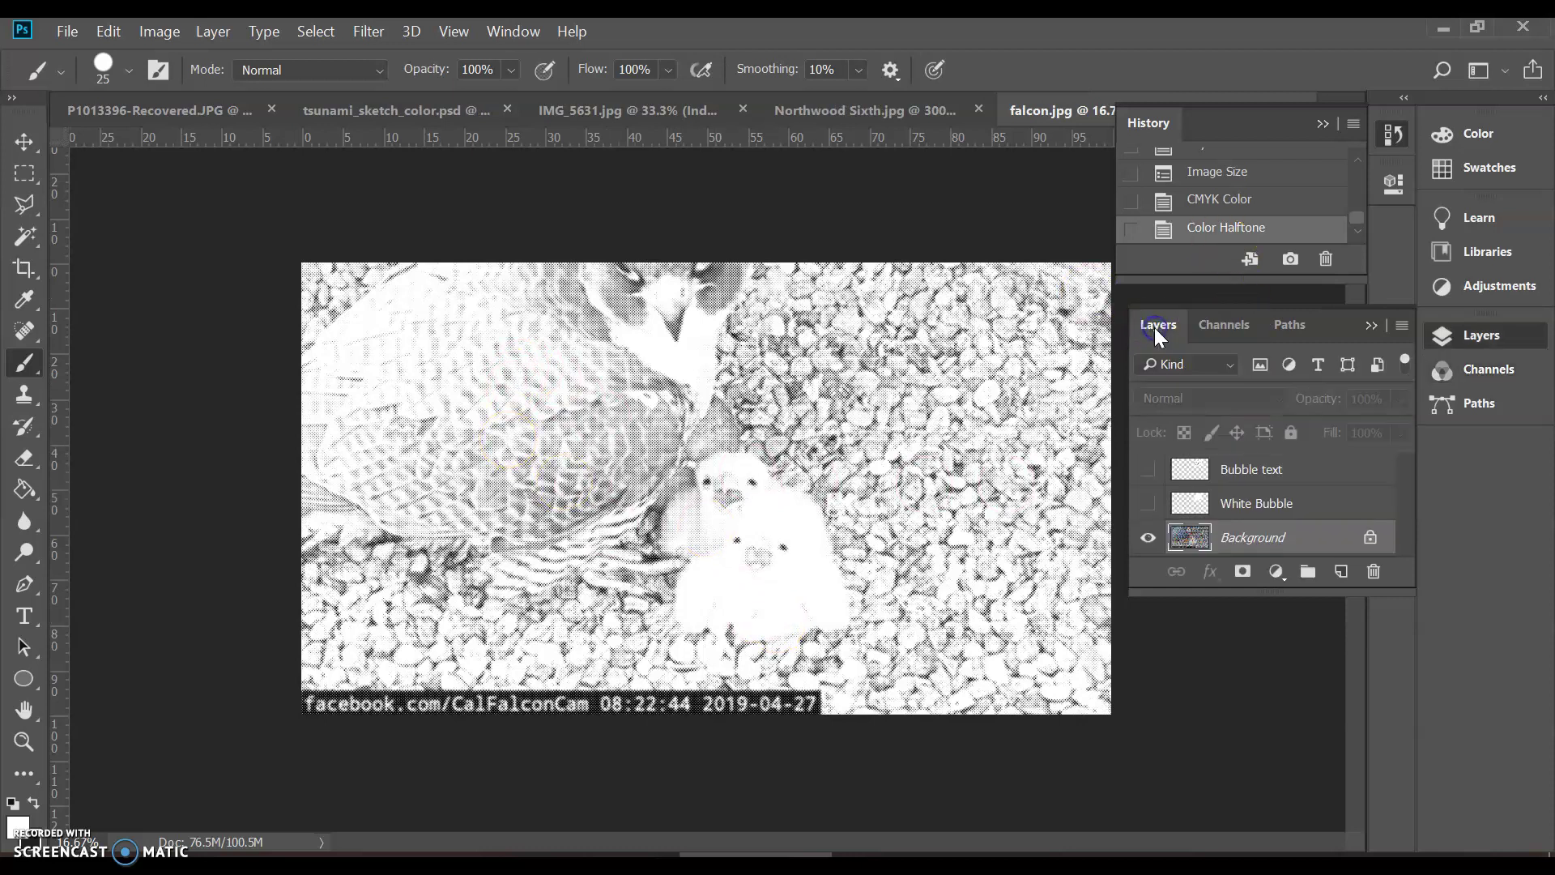
left_click(1232, 324)
left_click(1244, 360)
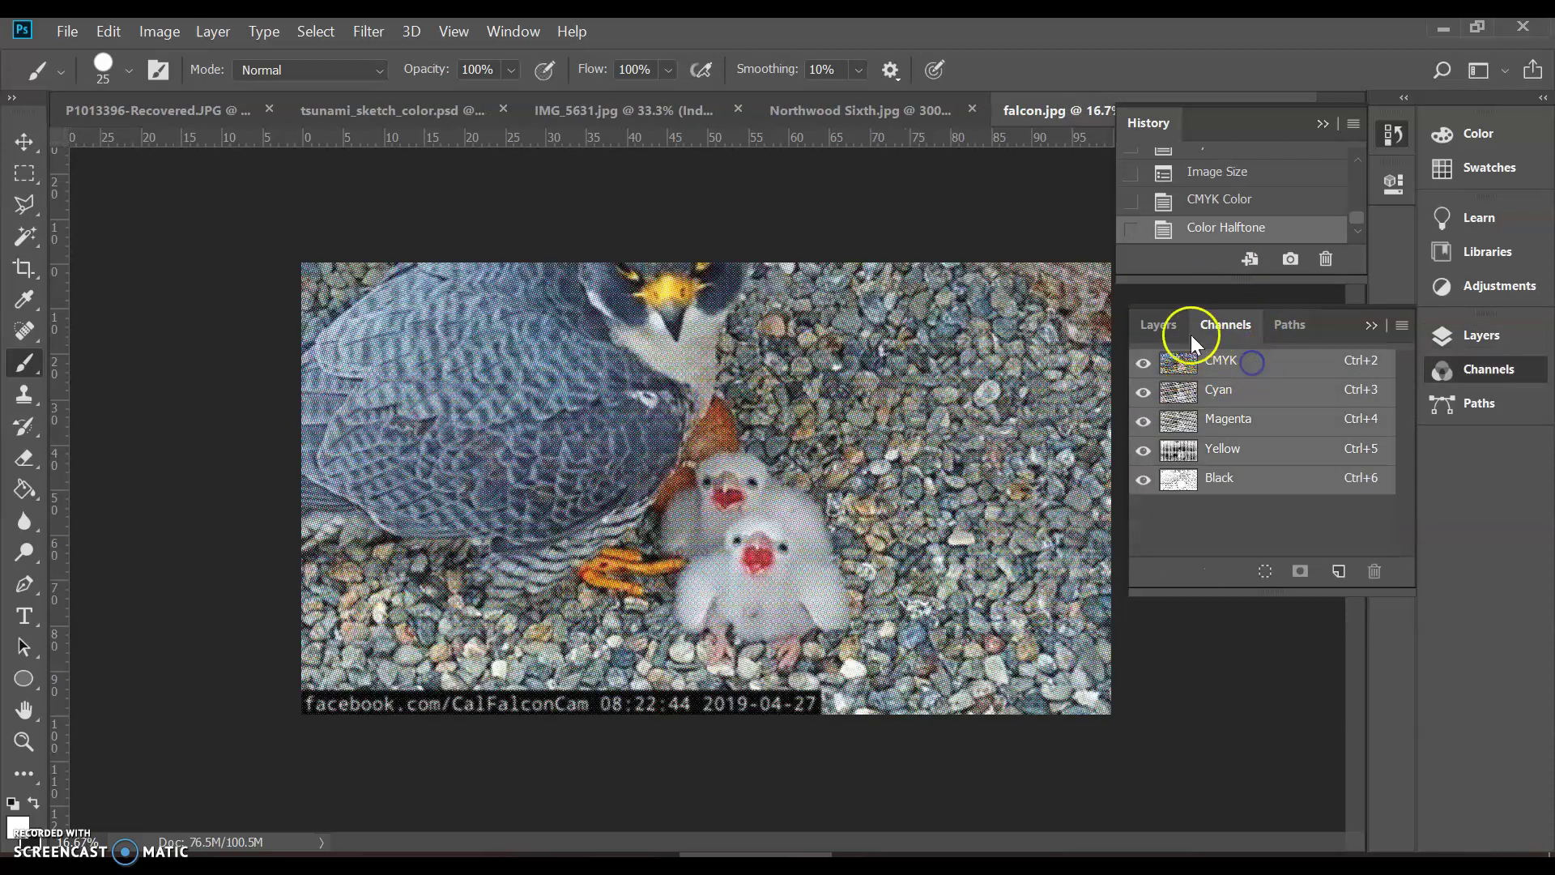
left_click(1169, 324)
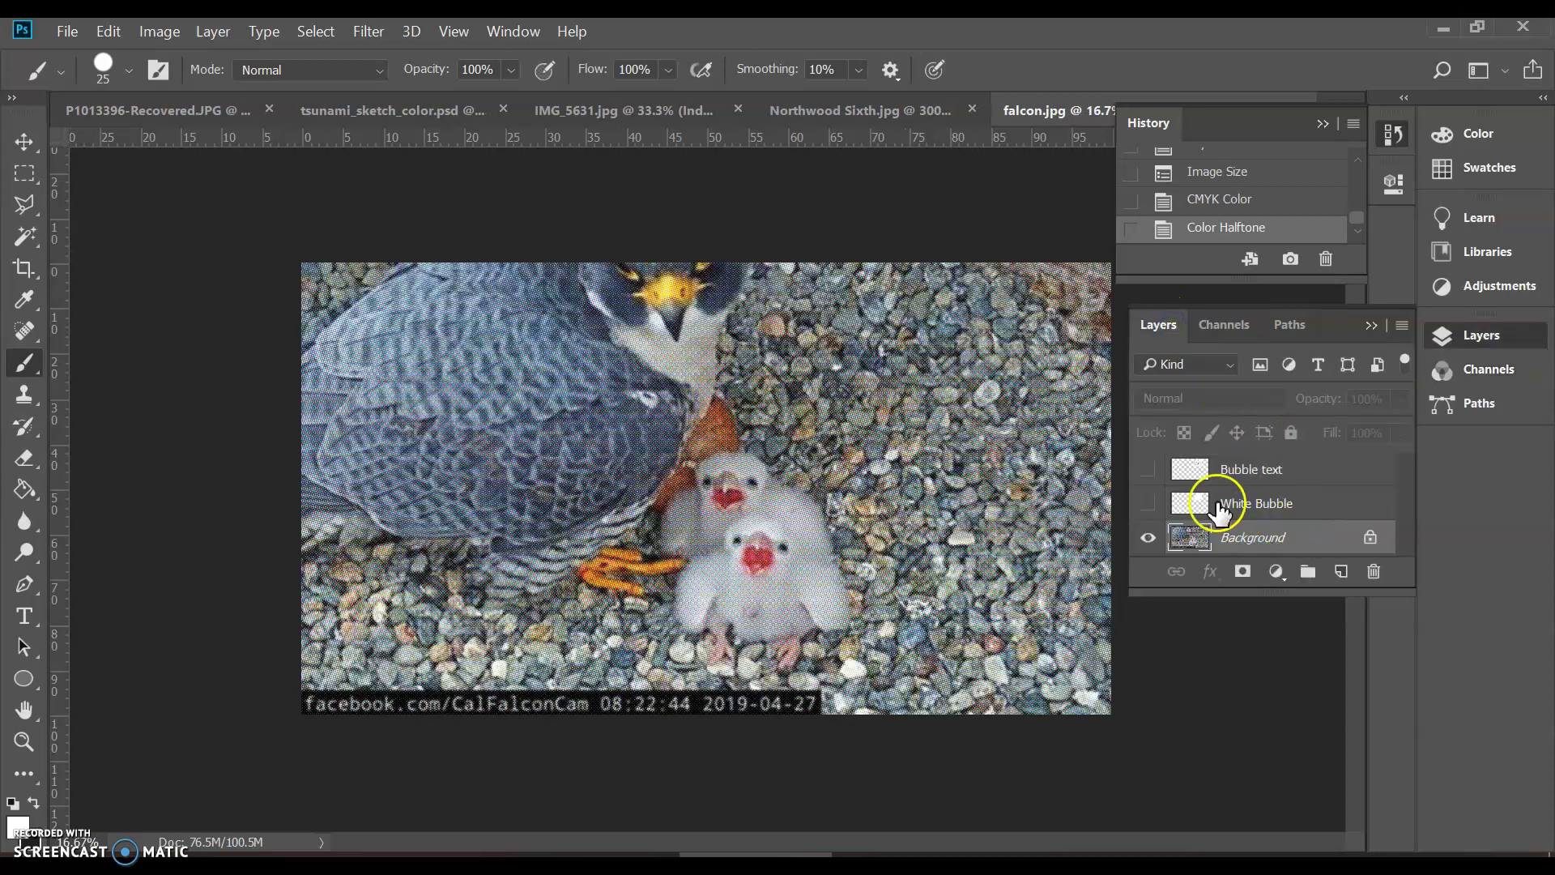
Toggle the bubble layers' visibility, leaving White Bubble shown and Bubble text hidden.
left_click(1151, 506)
left_click(1149, 502)
left_click_drag(1149, 502, 1148, 470)
left_click(1281, 535)
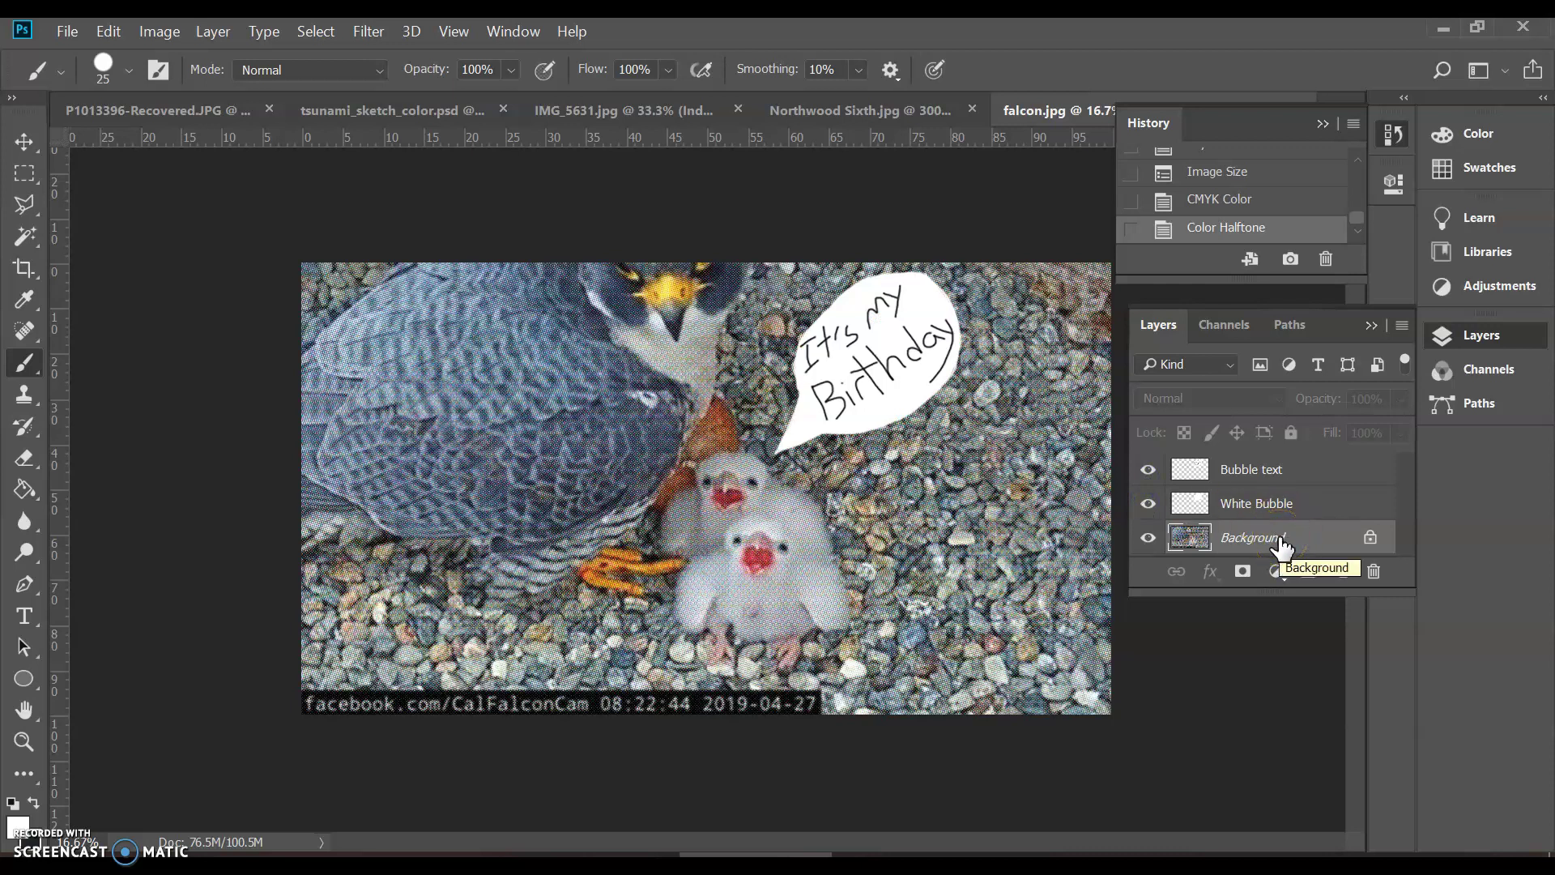
left_click(1148, 470)
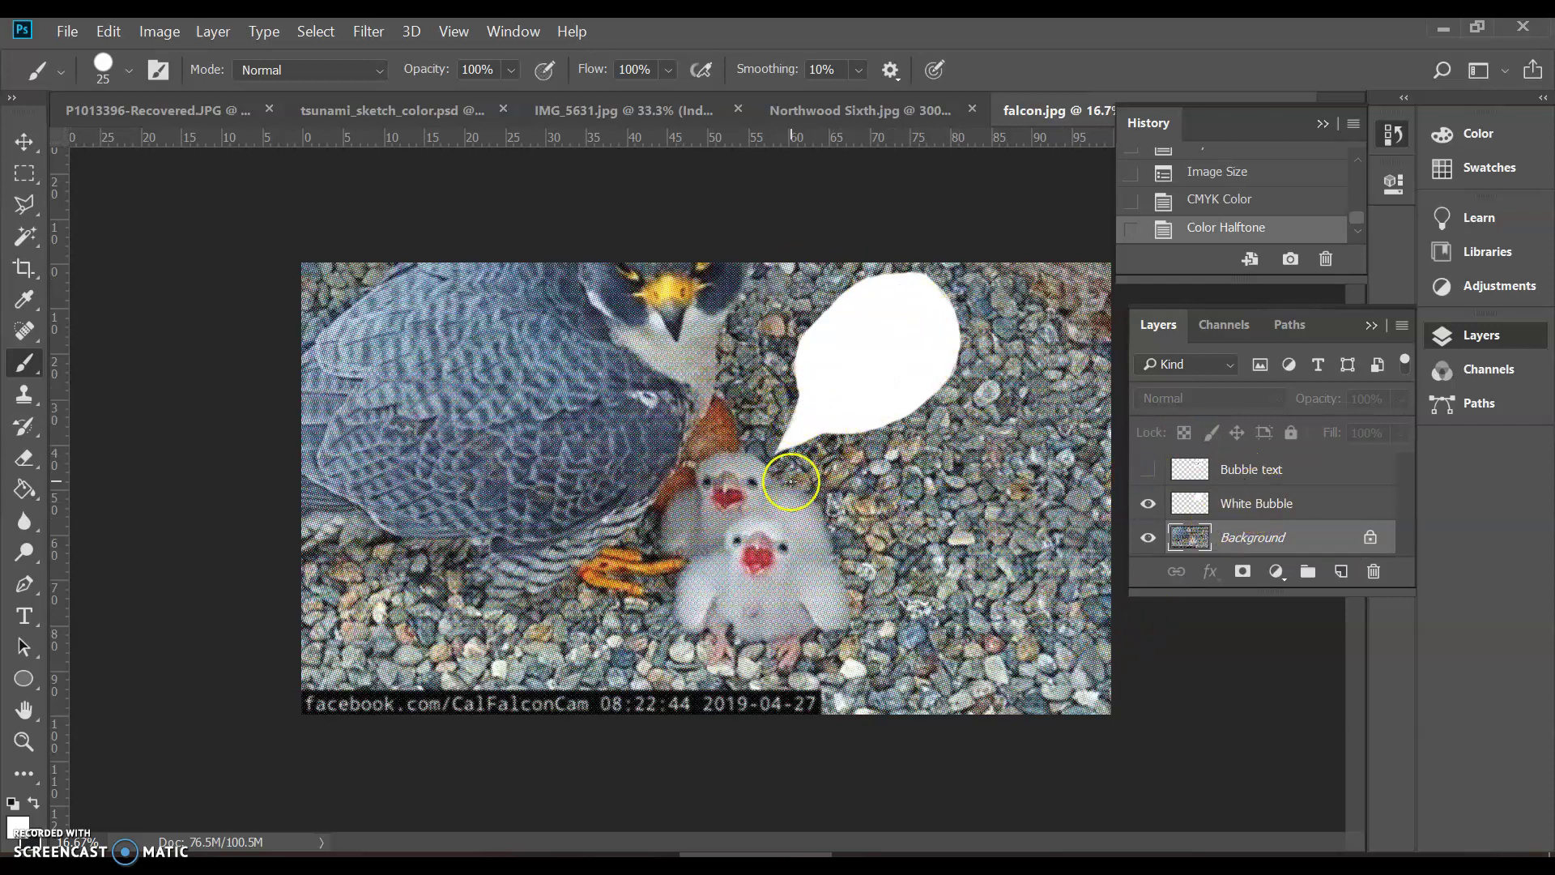
left_click(1151, 503)
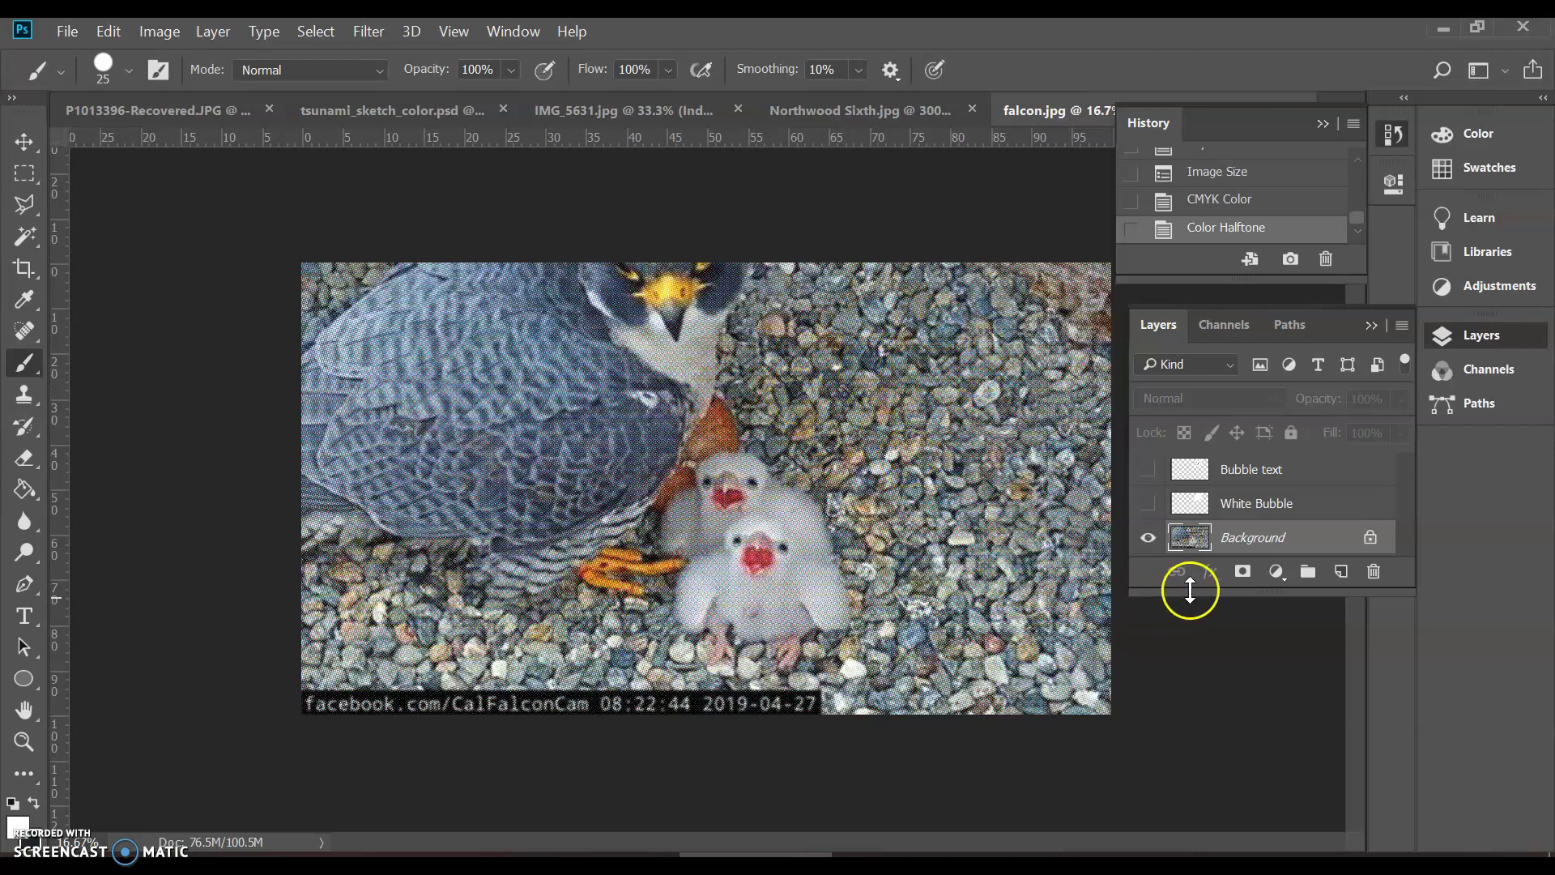
left_click(1148, 505)
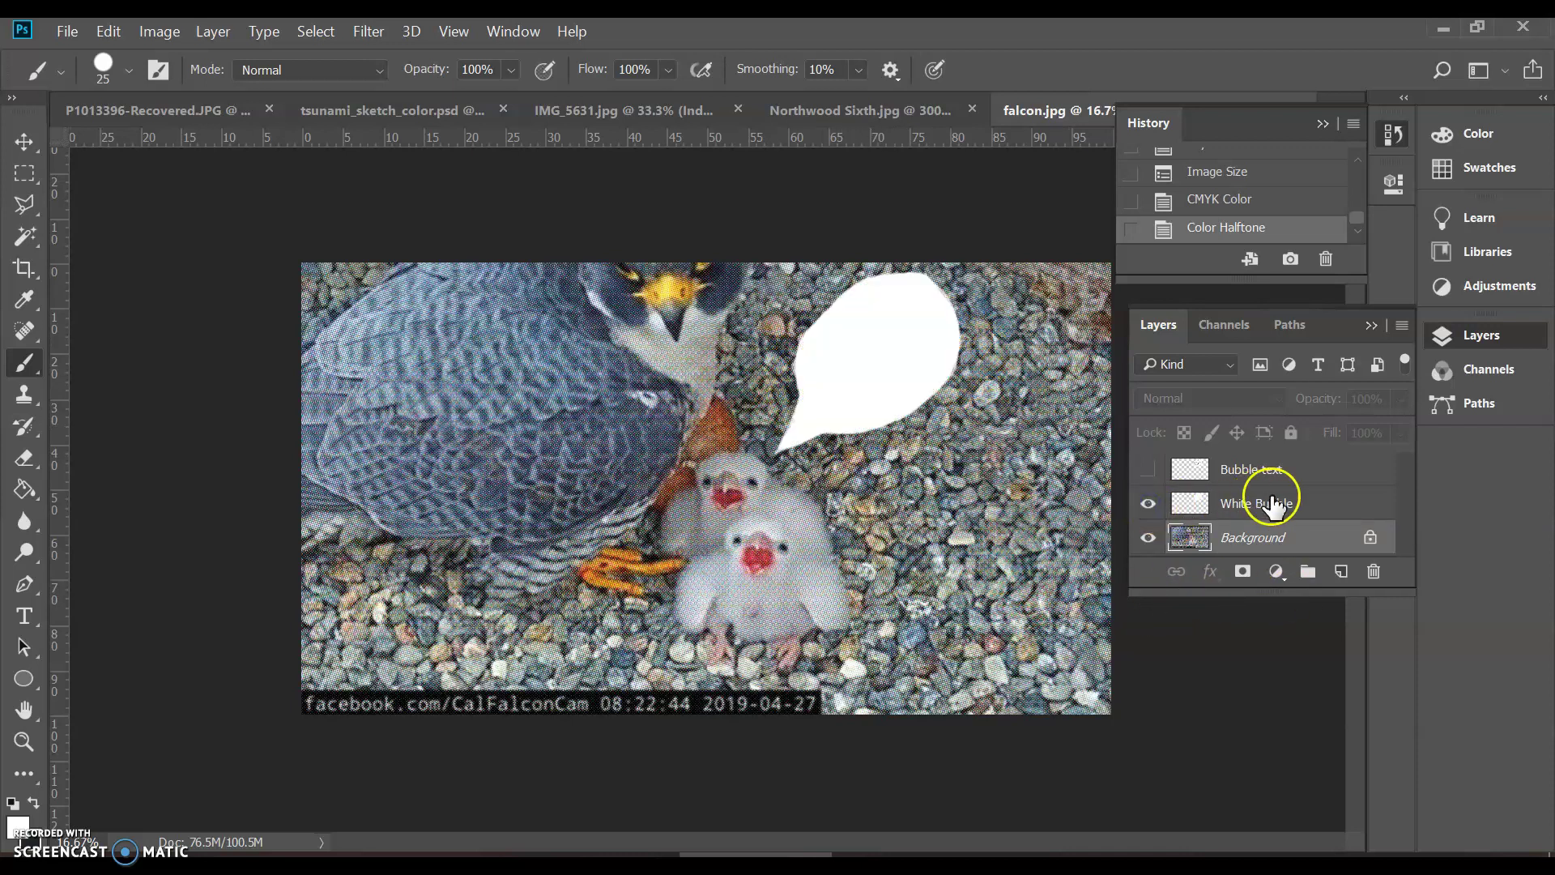
Select the White Bubble and Background layers together and merge them with Merge Layers.
left_click(1308, 507)
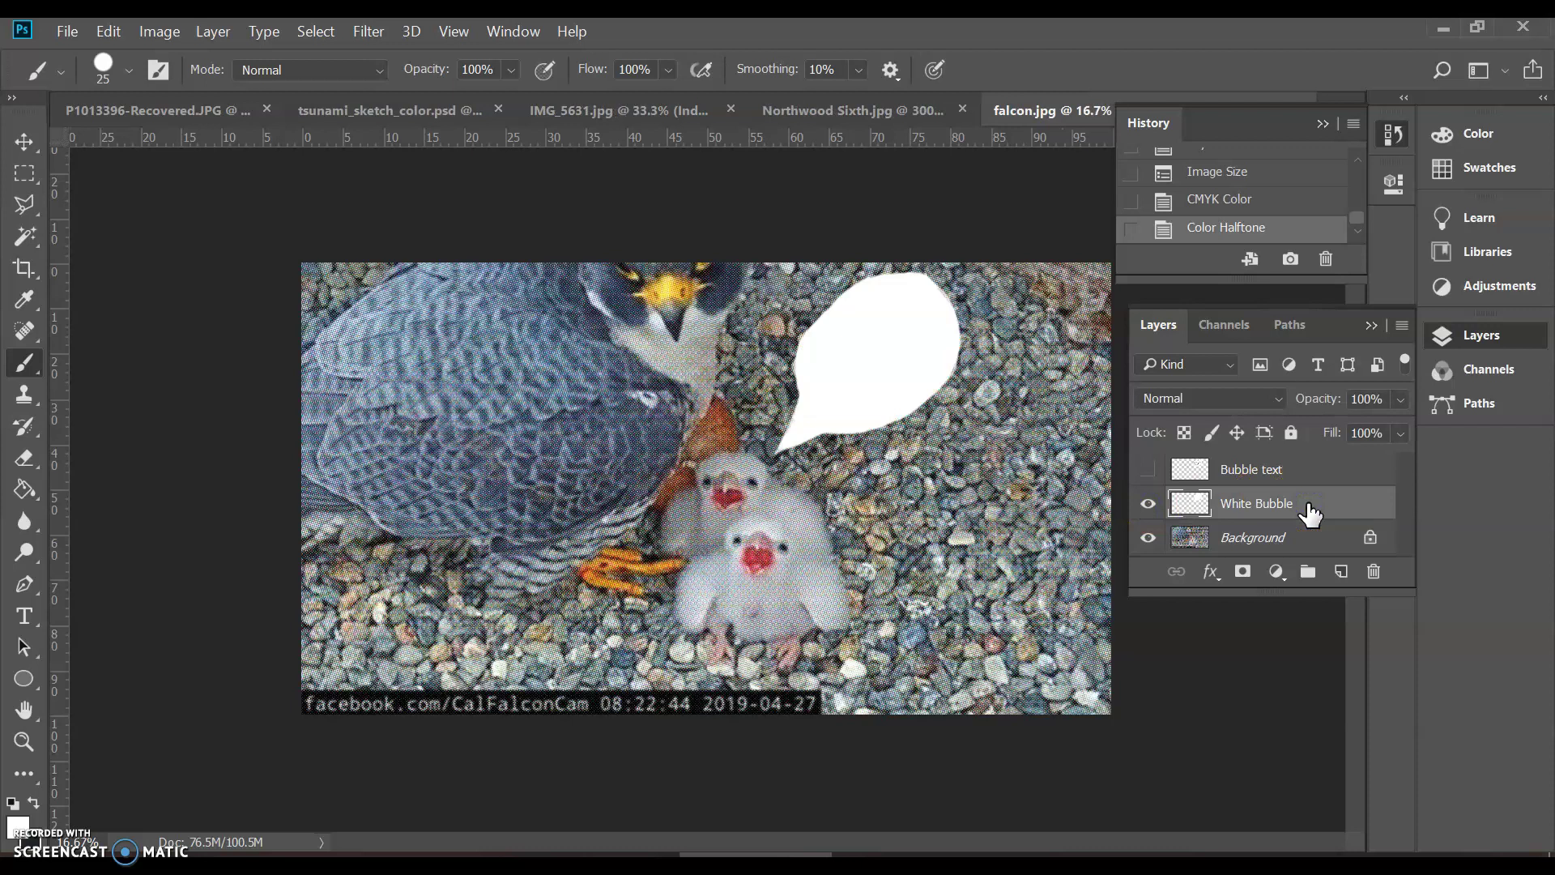
left_click(1322, 537)
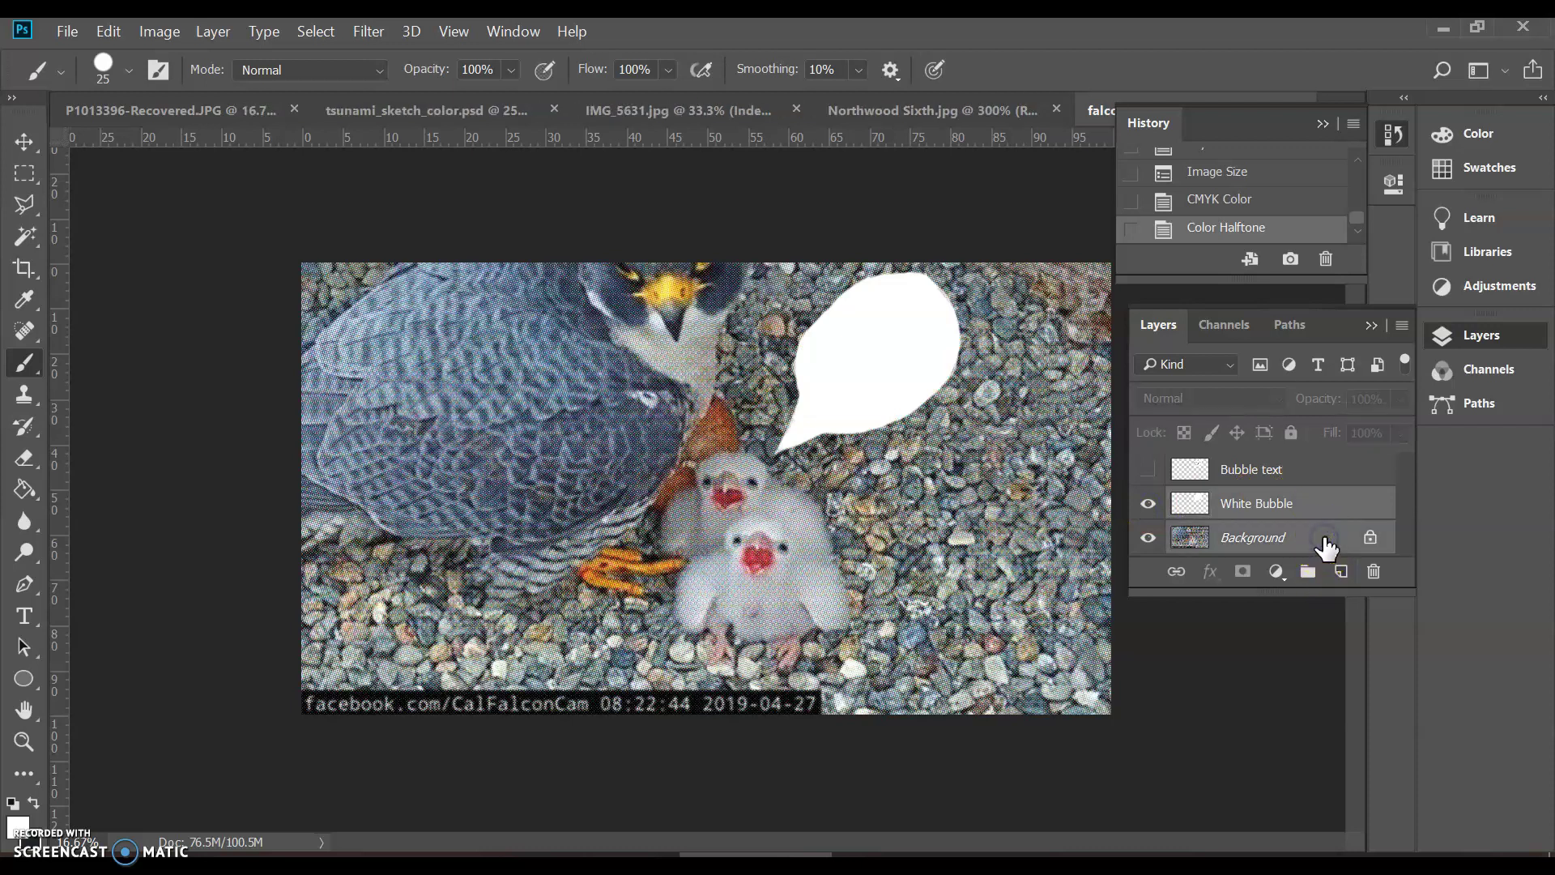
left_click(1321, 537)
right_click(1322, 537)
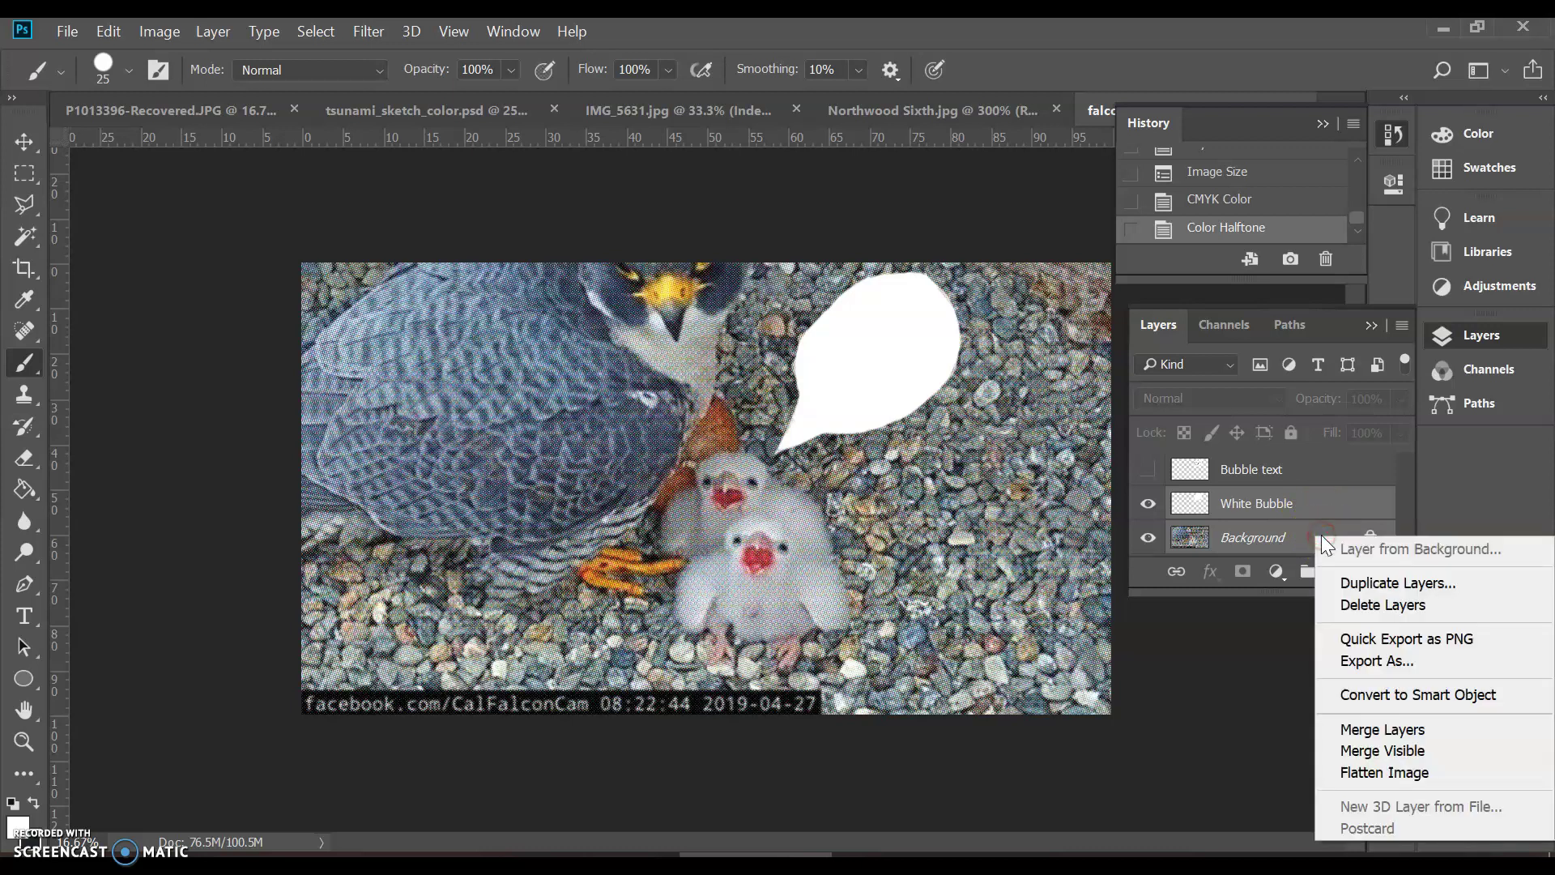
left_click(1364, 732)
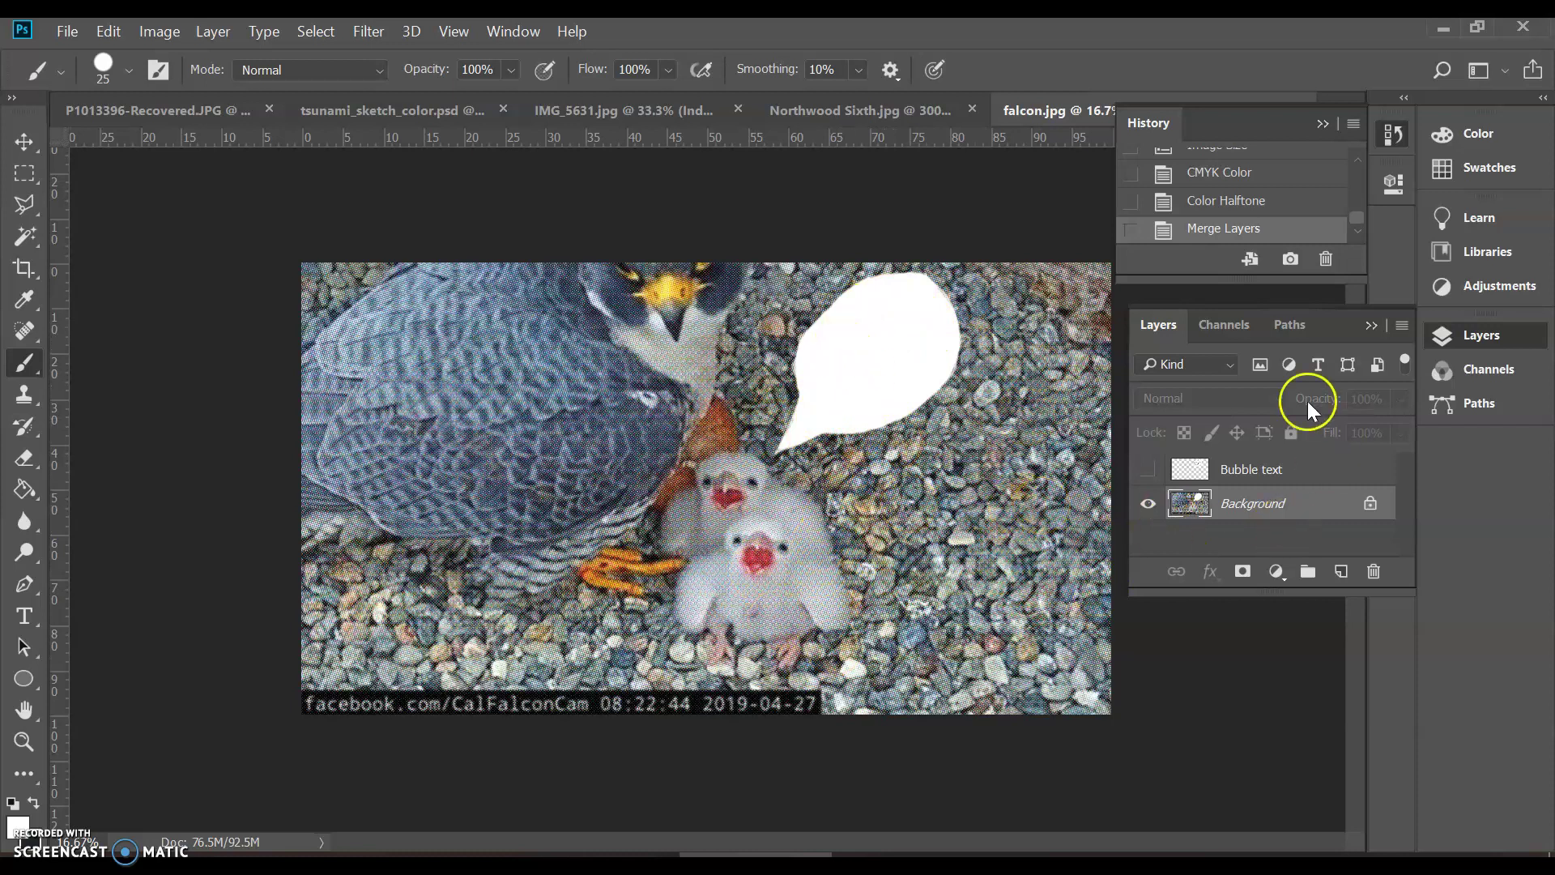
View the Cyan channel alone, then show the It's my Birthday bubble text layer.
left_click(1218, 330)
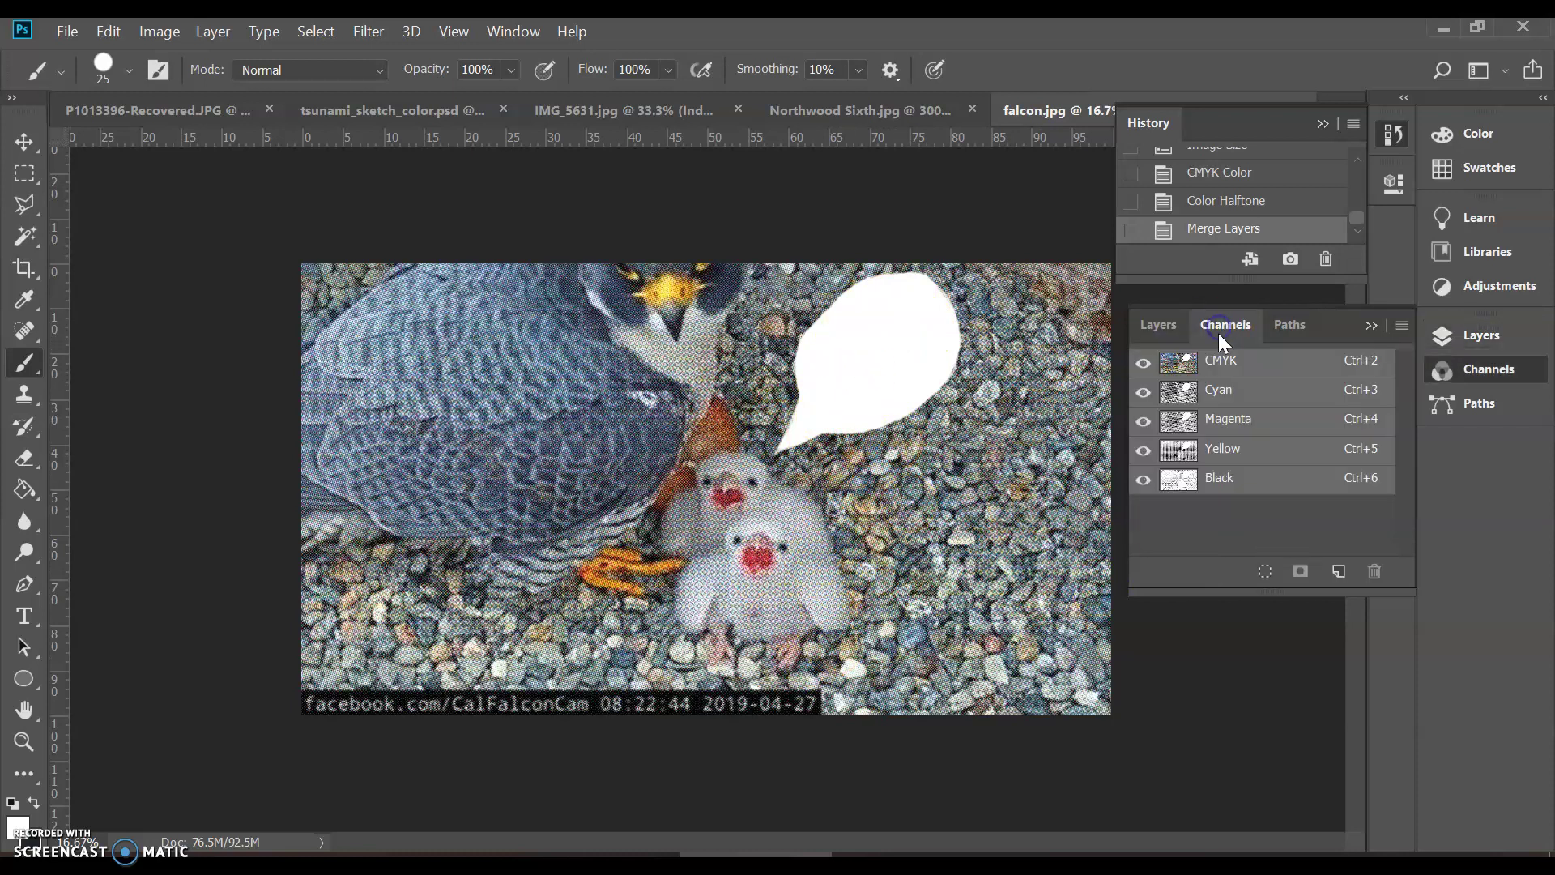
left_click(1259, 393)
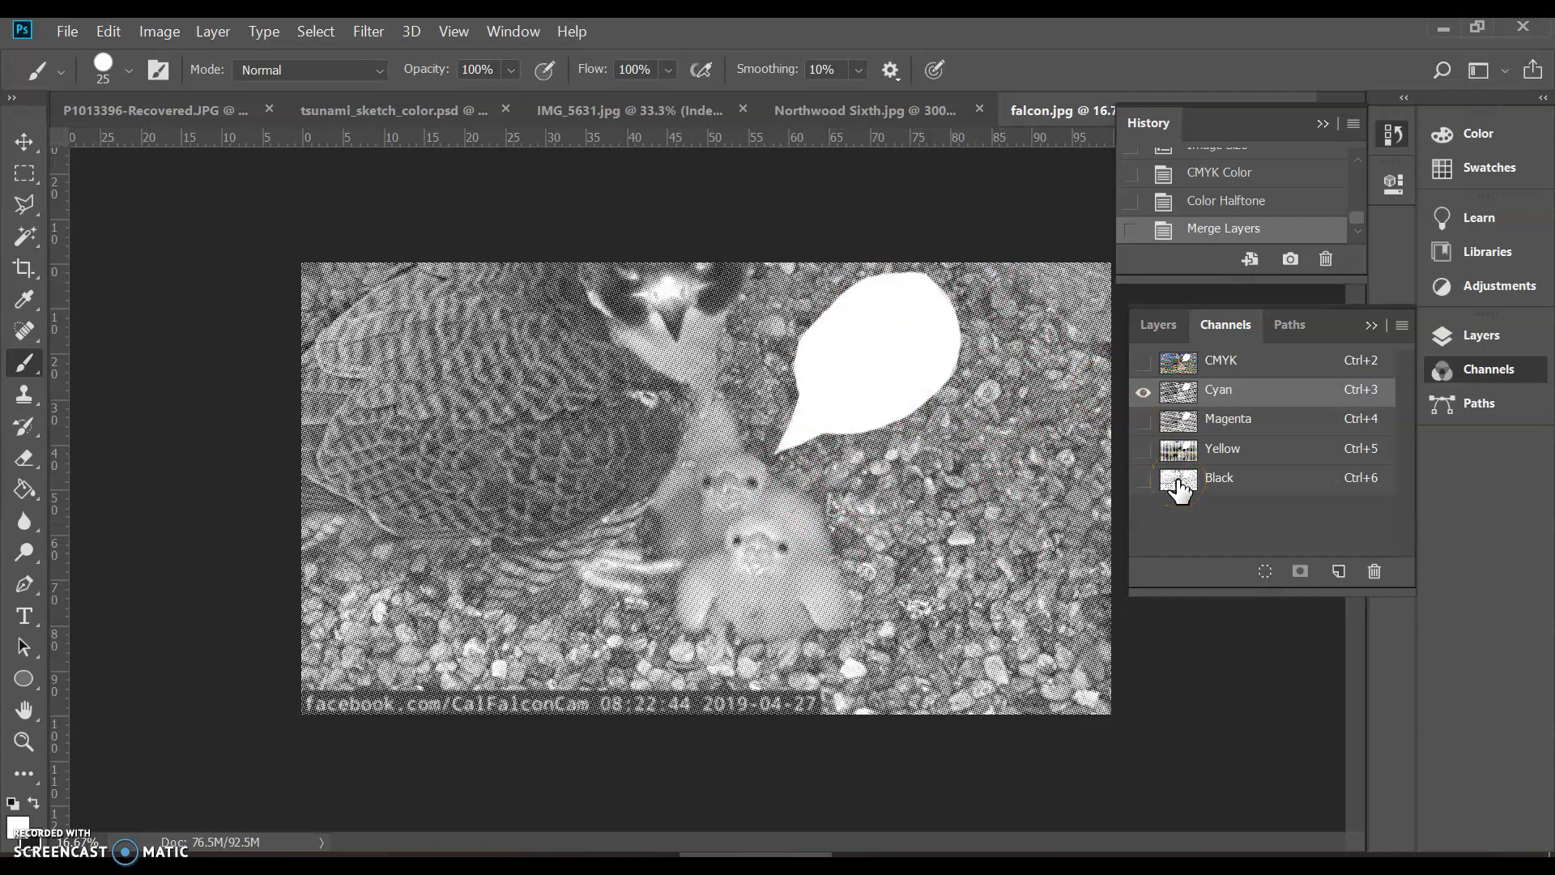
left_click(1145, 326)
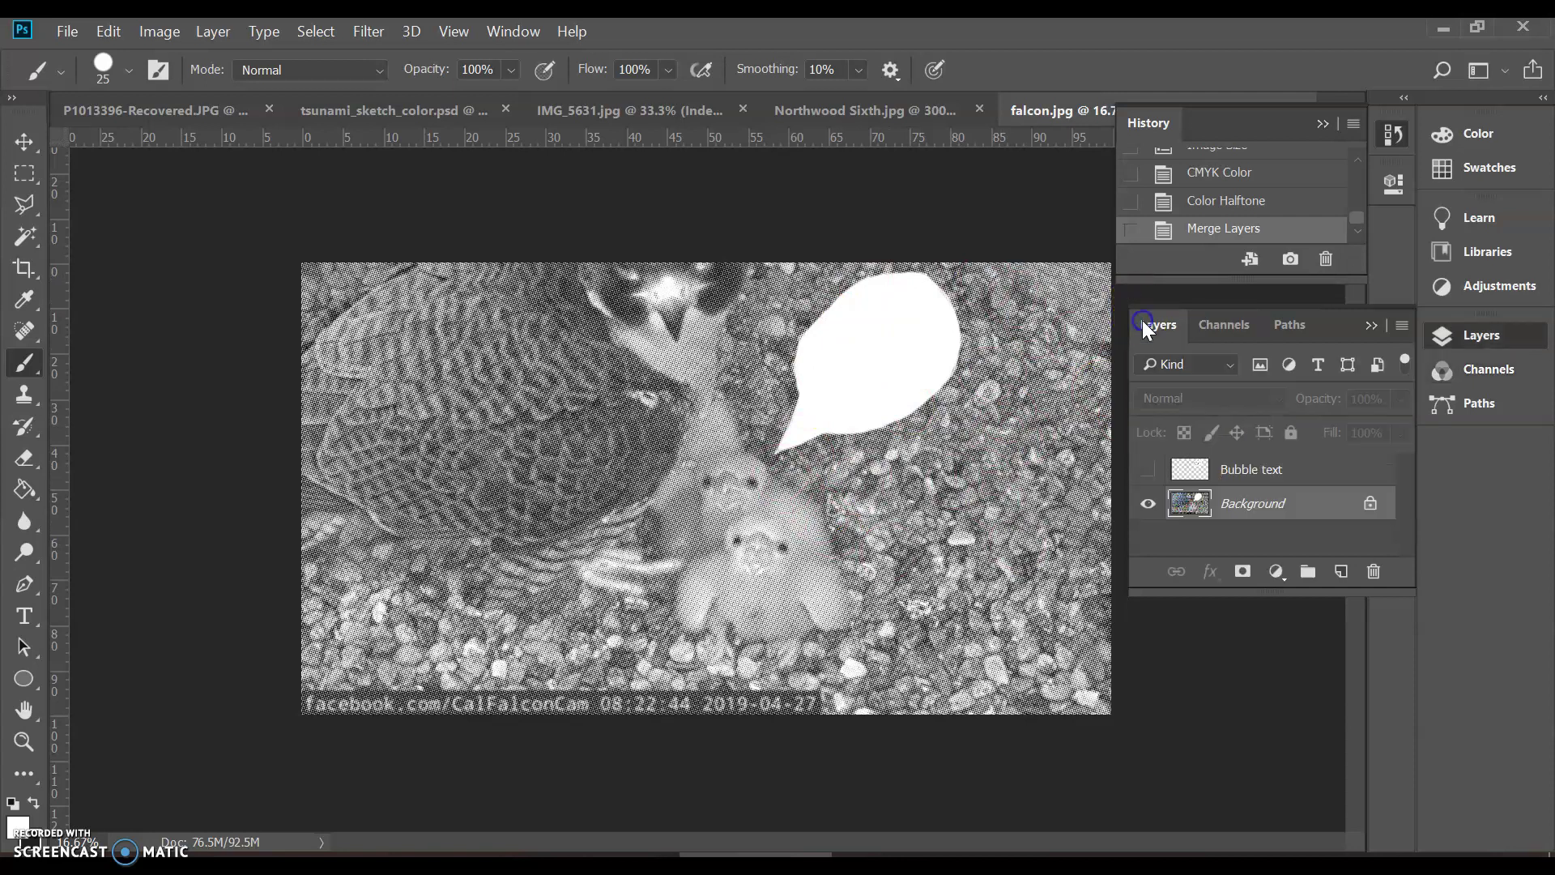
left_click(1149, 470)
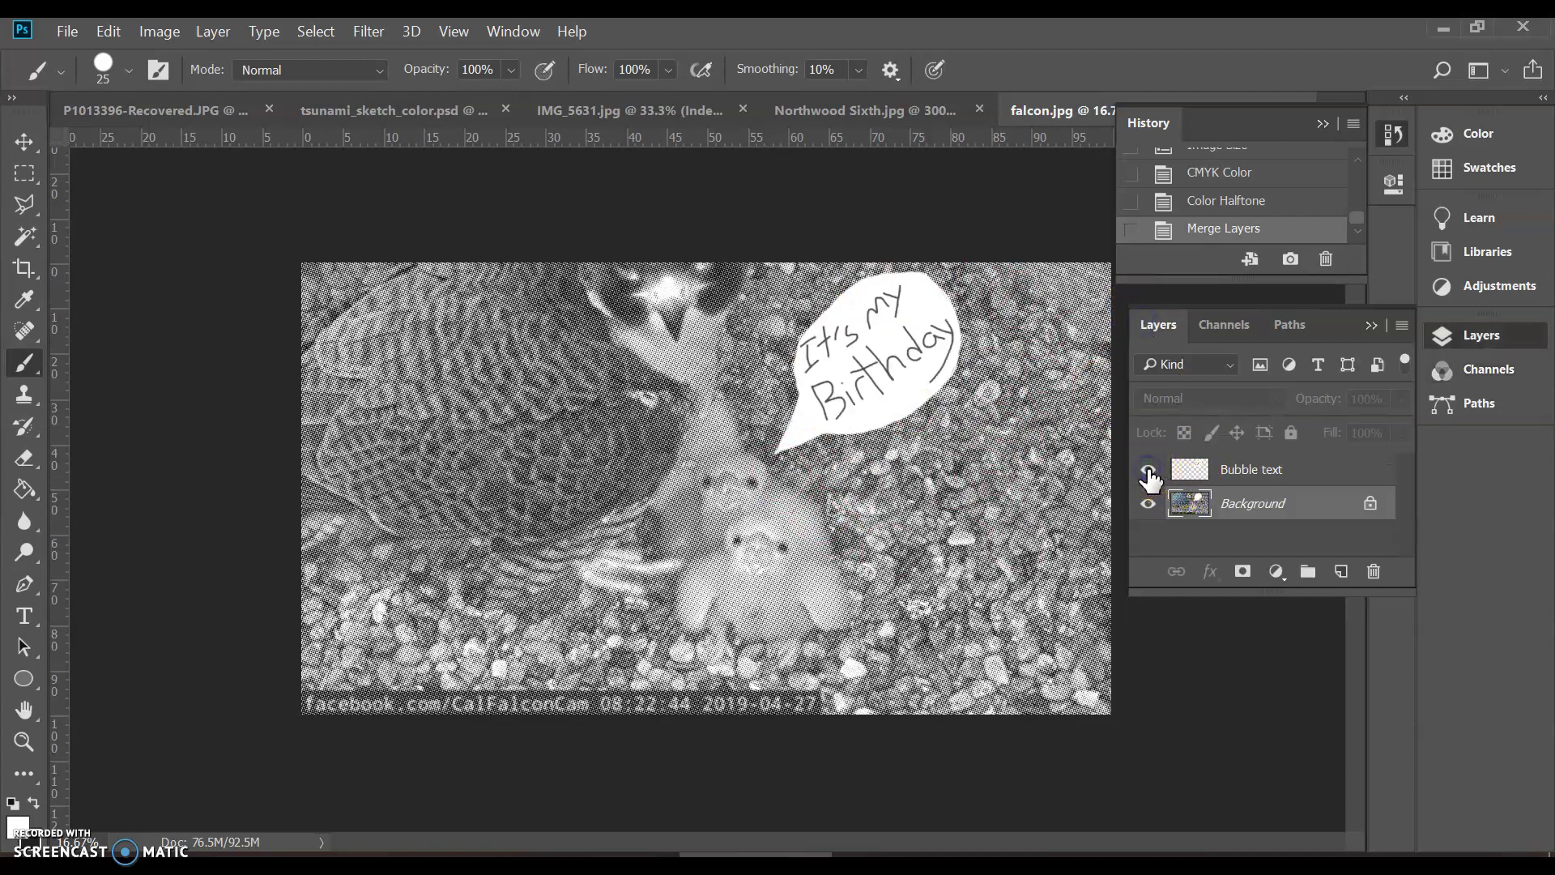
View the Magenta, Yellow and Black channels in turn, ending with Black shown alone.
left_click(1223, 331)
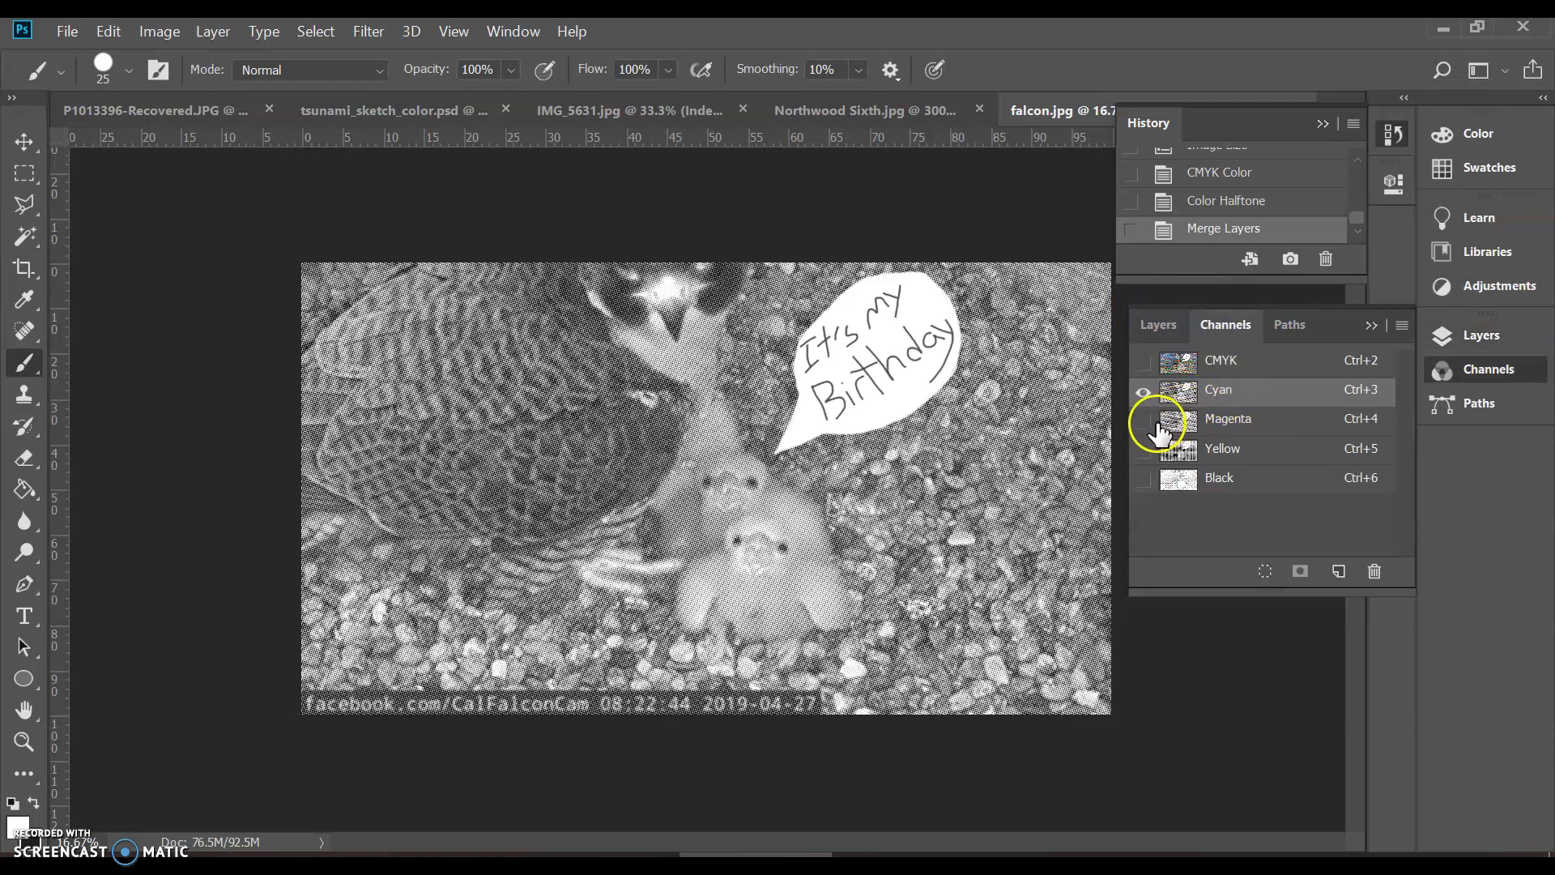
left_click(1237, 421)
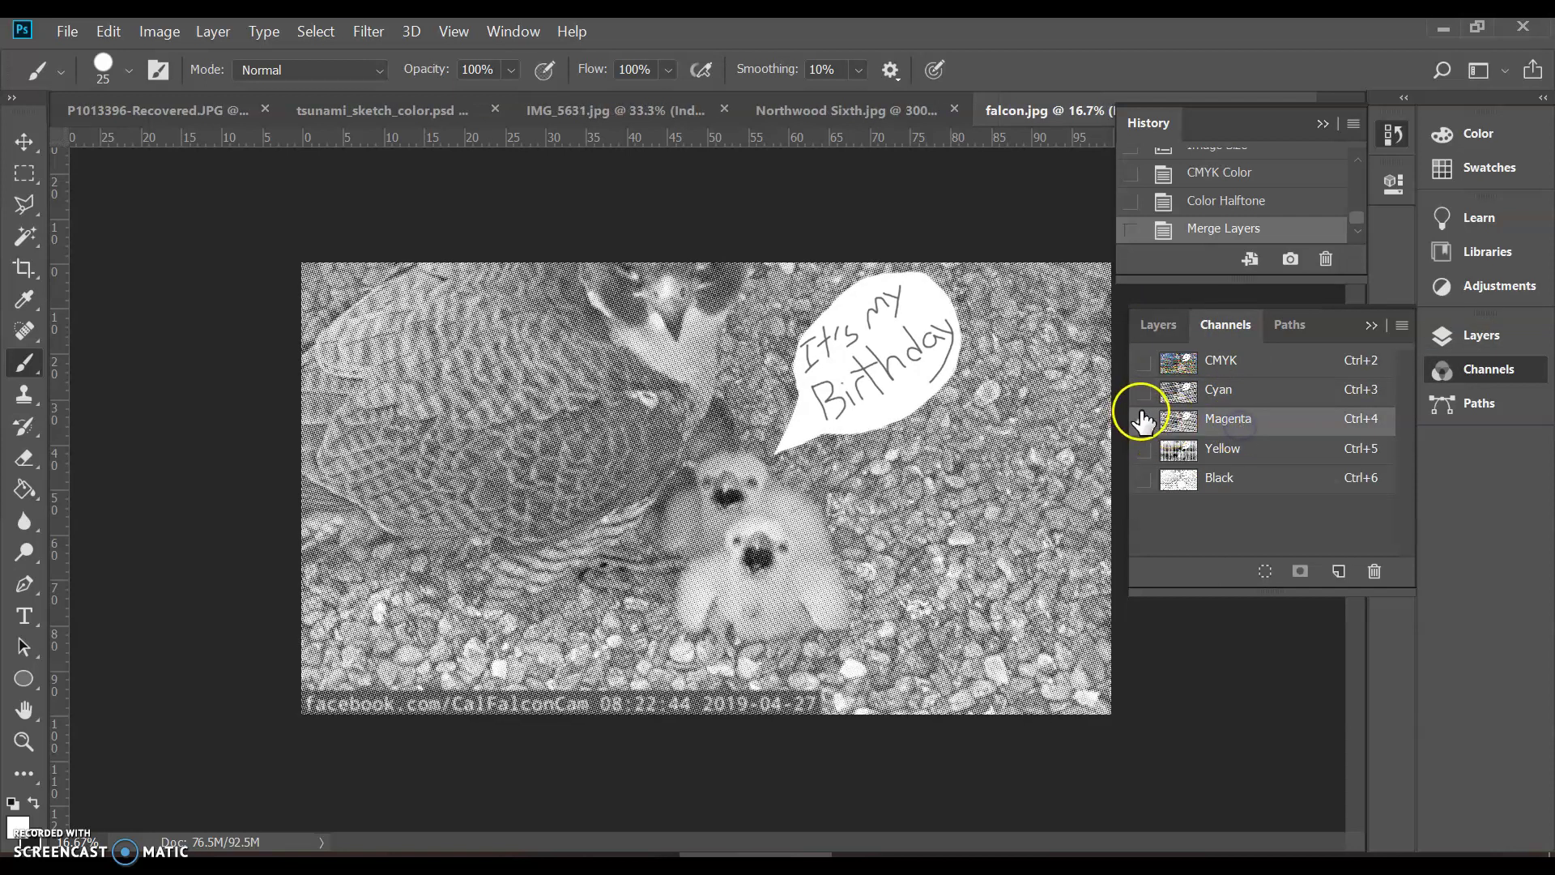
left_click(1270, 450)
left_click(1270, 481)
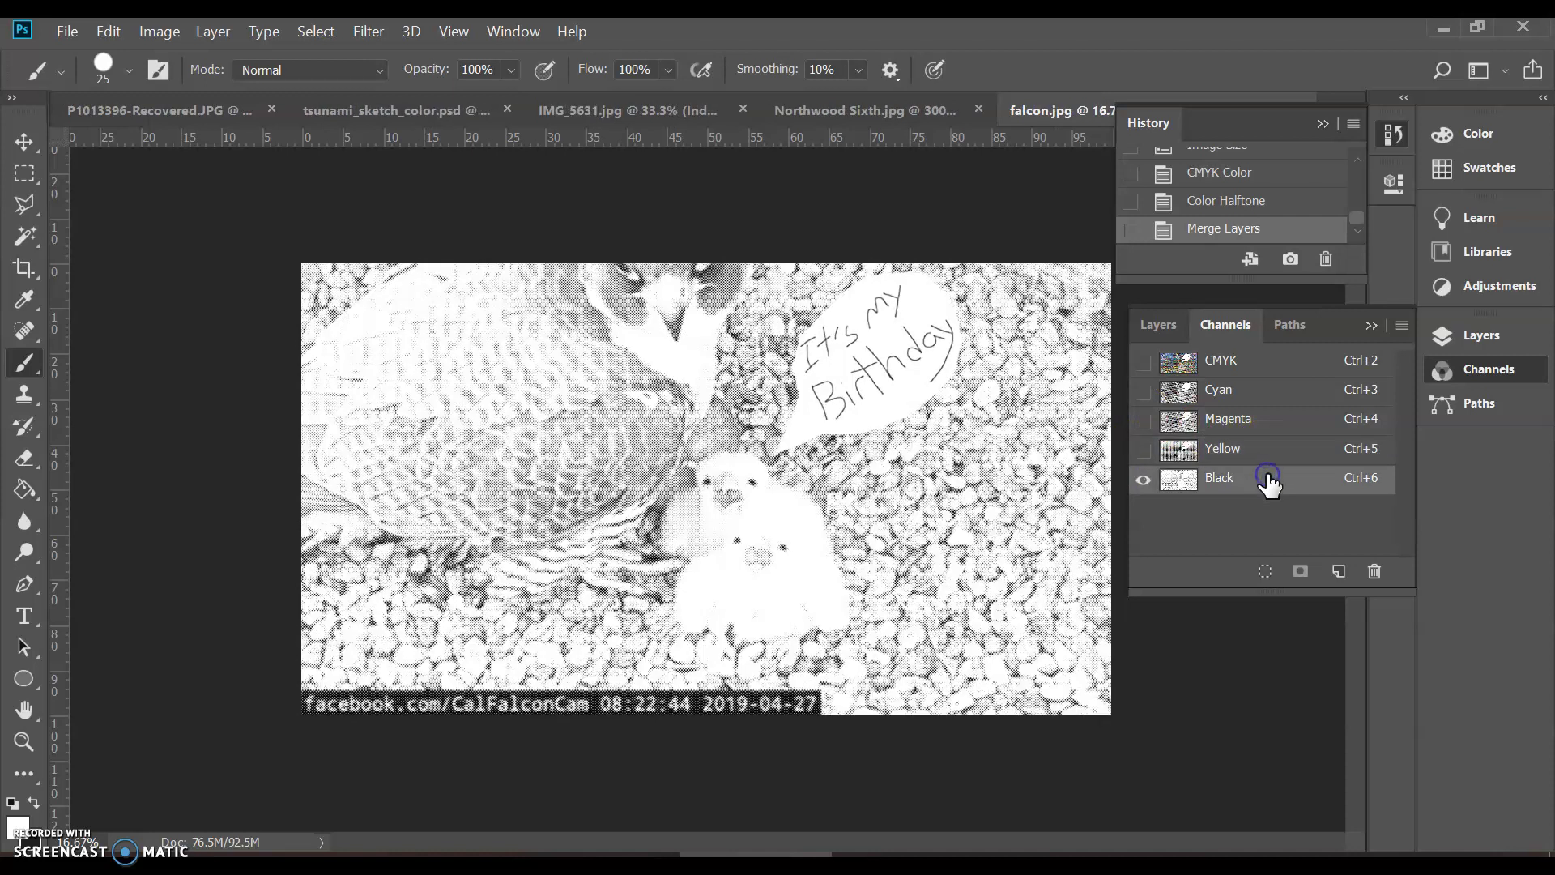
left_click(1267, 460)
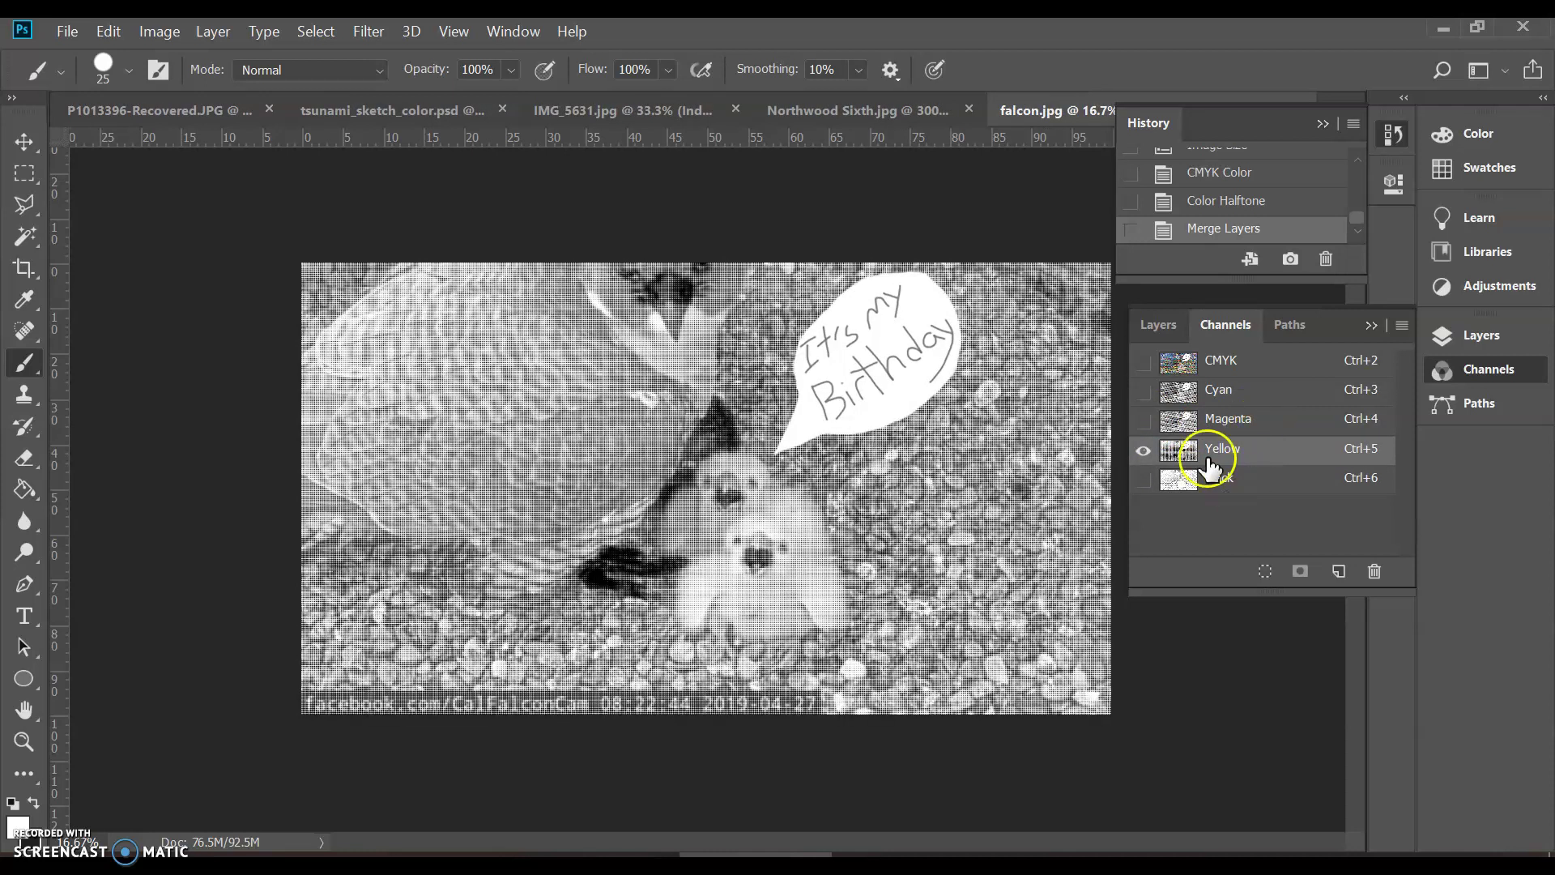
left_click(1144, 479)
left_click(1224, 484)
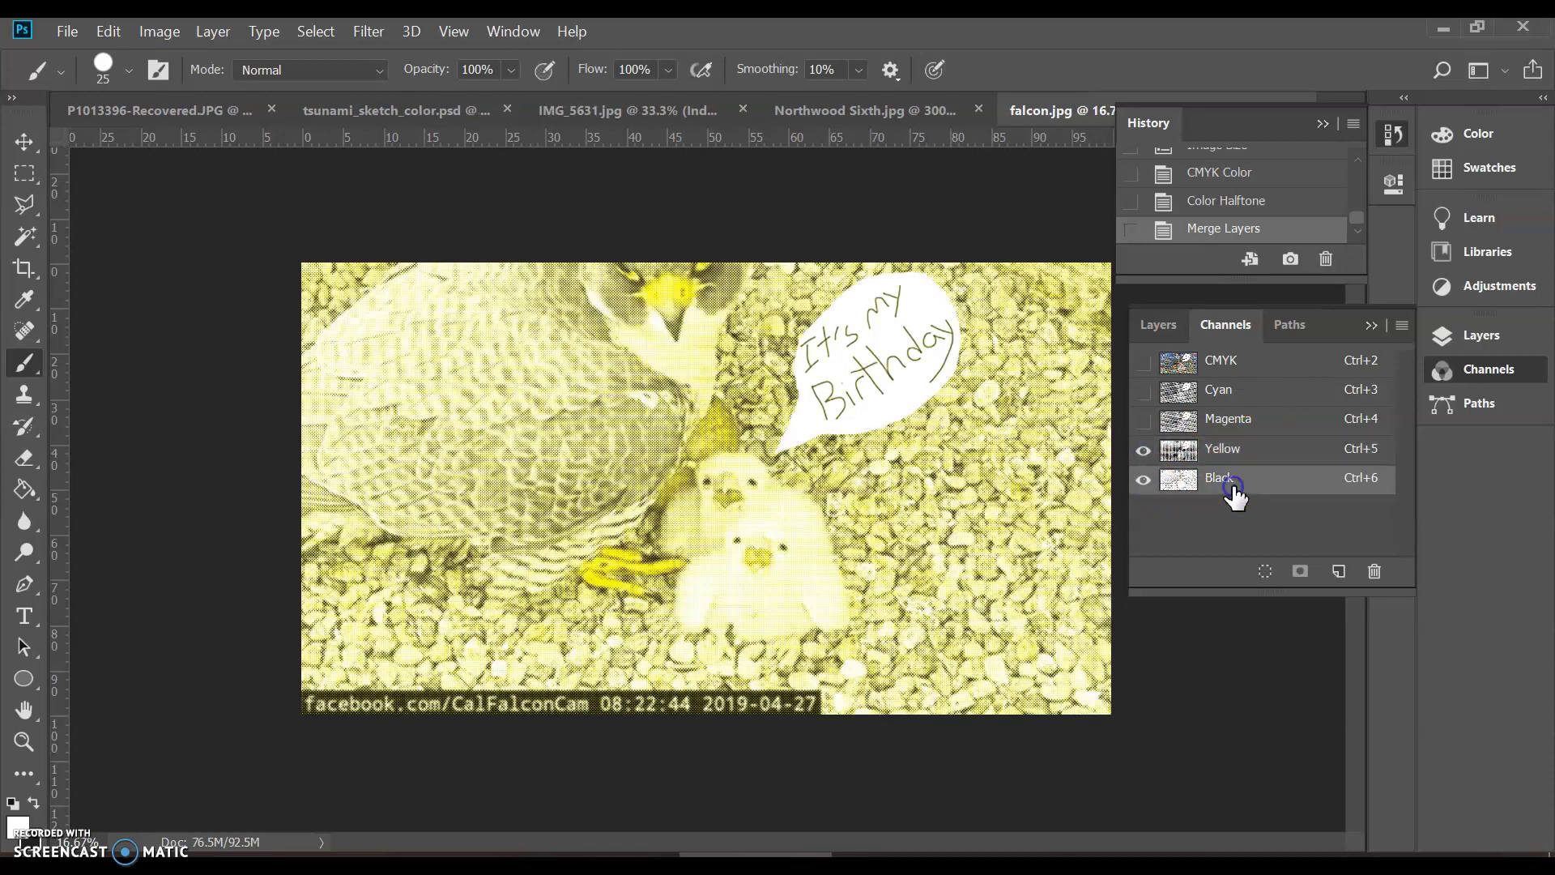
left_click(1142, 450)
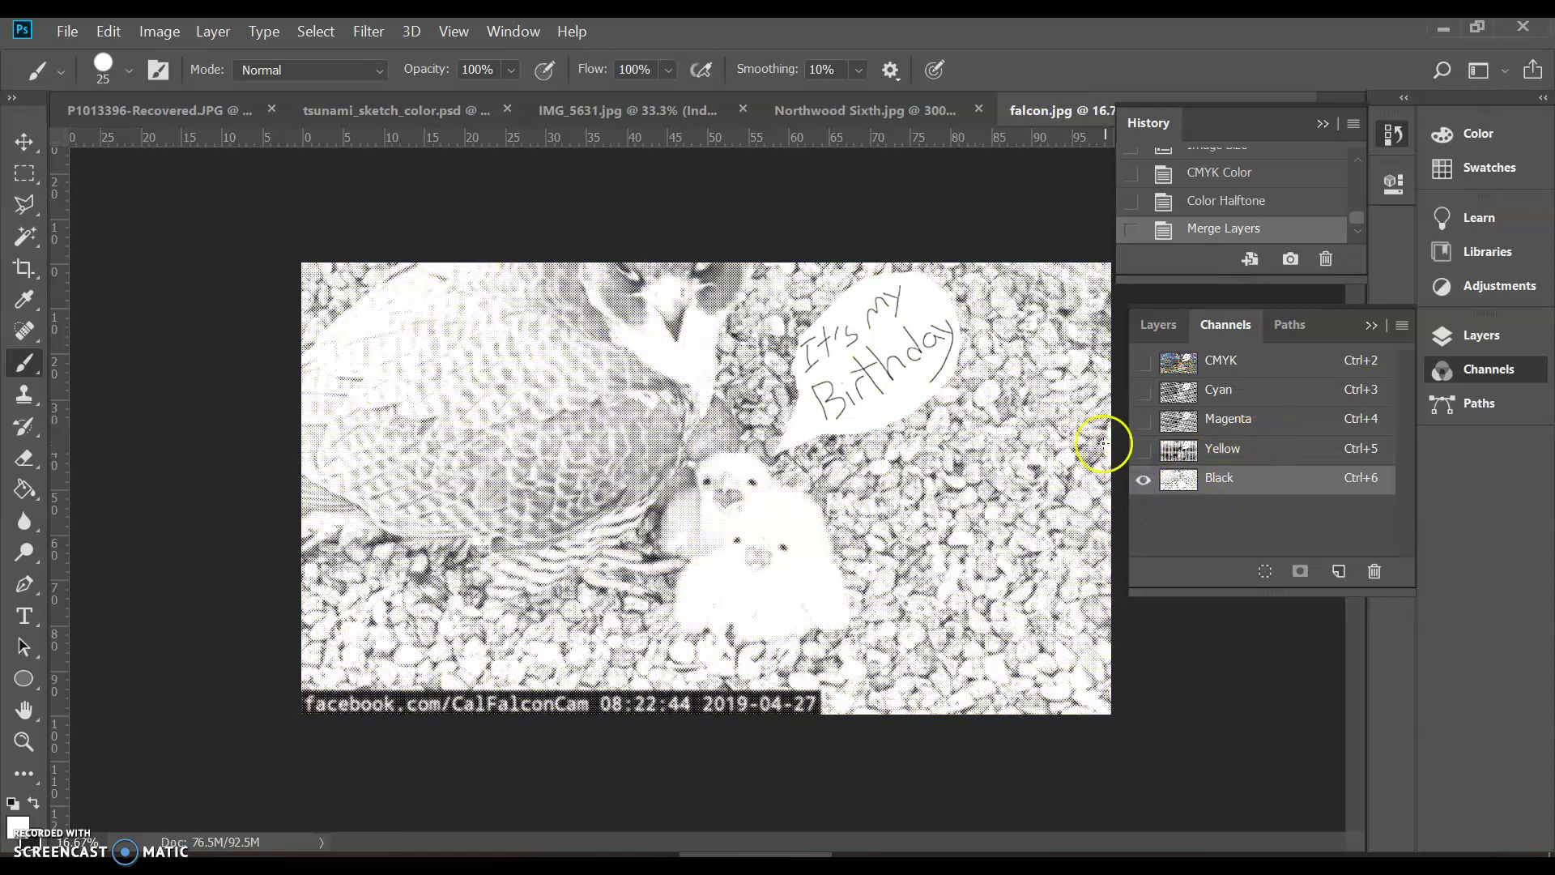
Hide the Bubble text layer and display only the Cyan channel.
left_click(1160, 325)
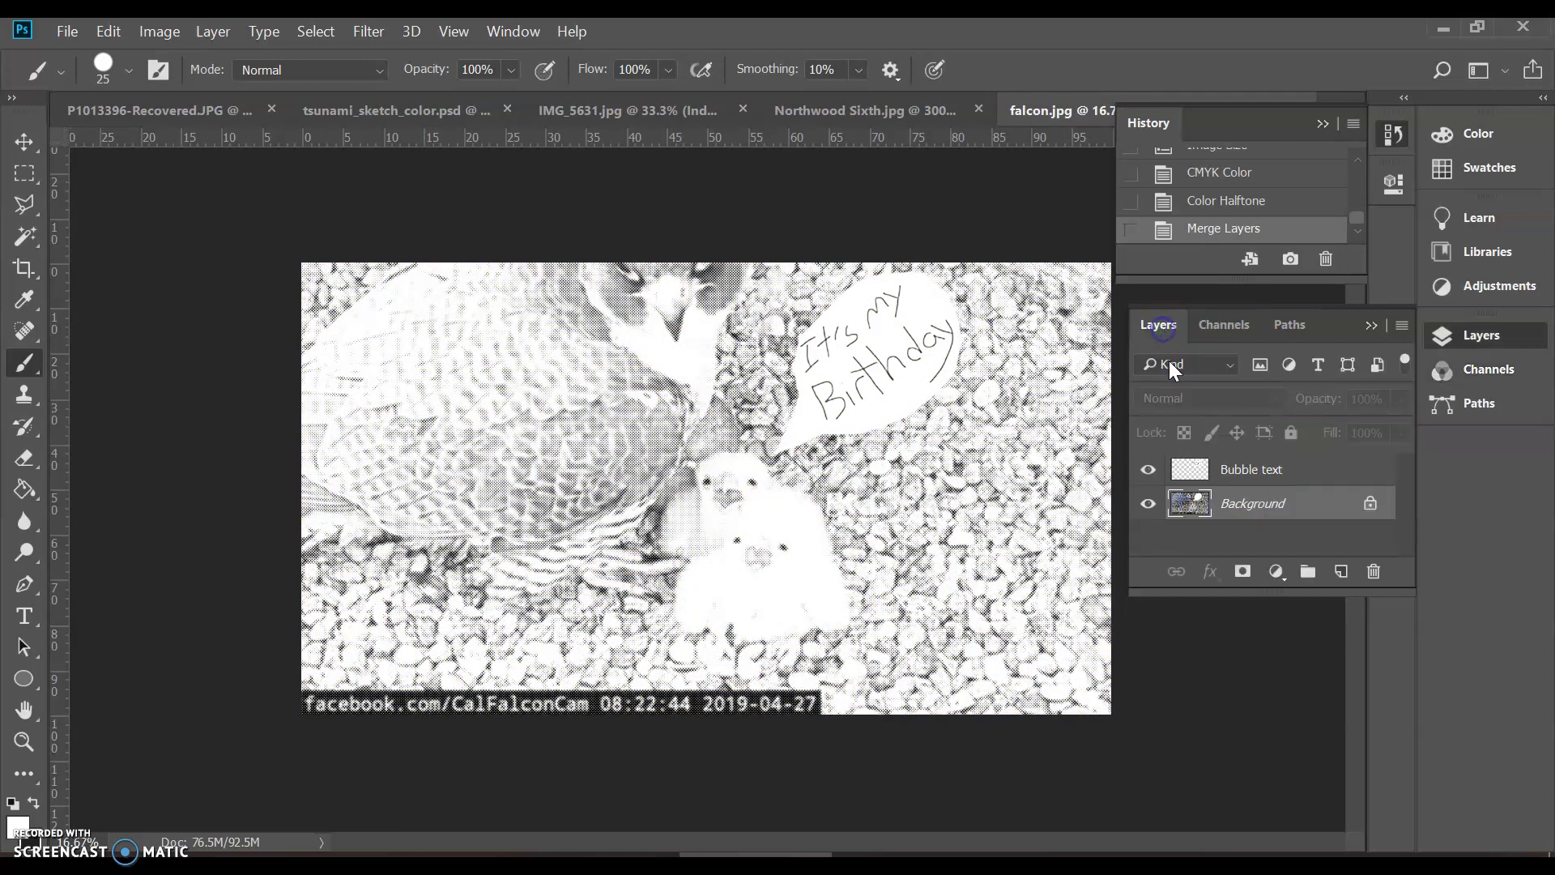
left_click(1145, 469)
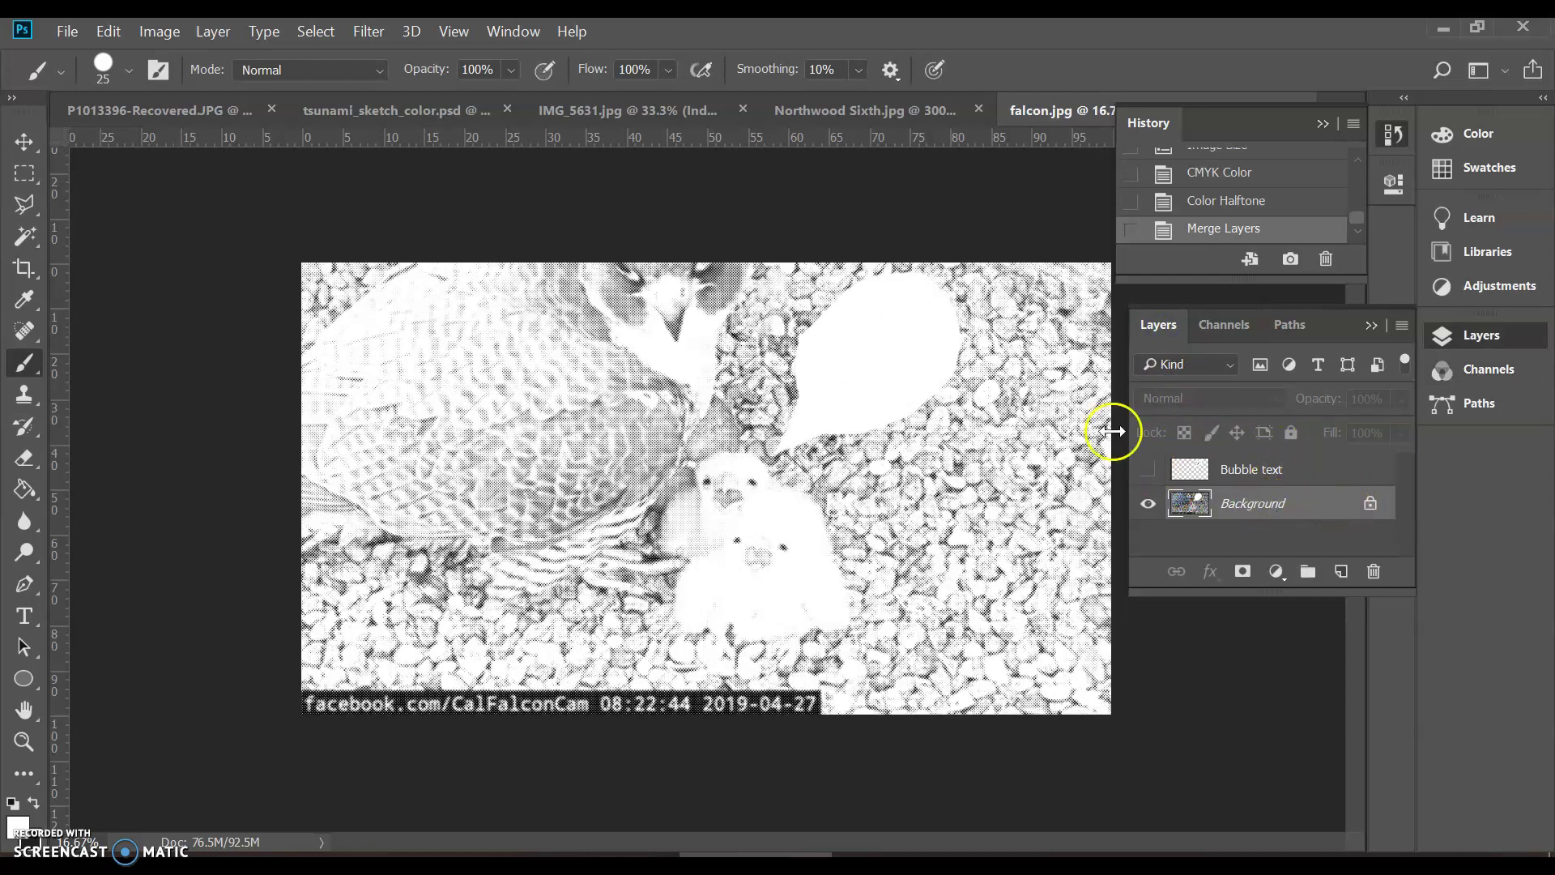
left_click(1219, 325)
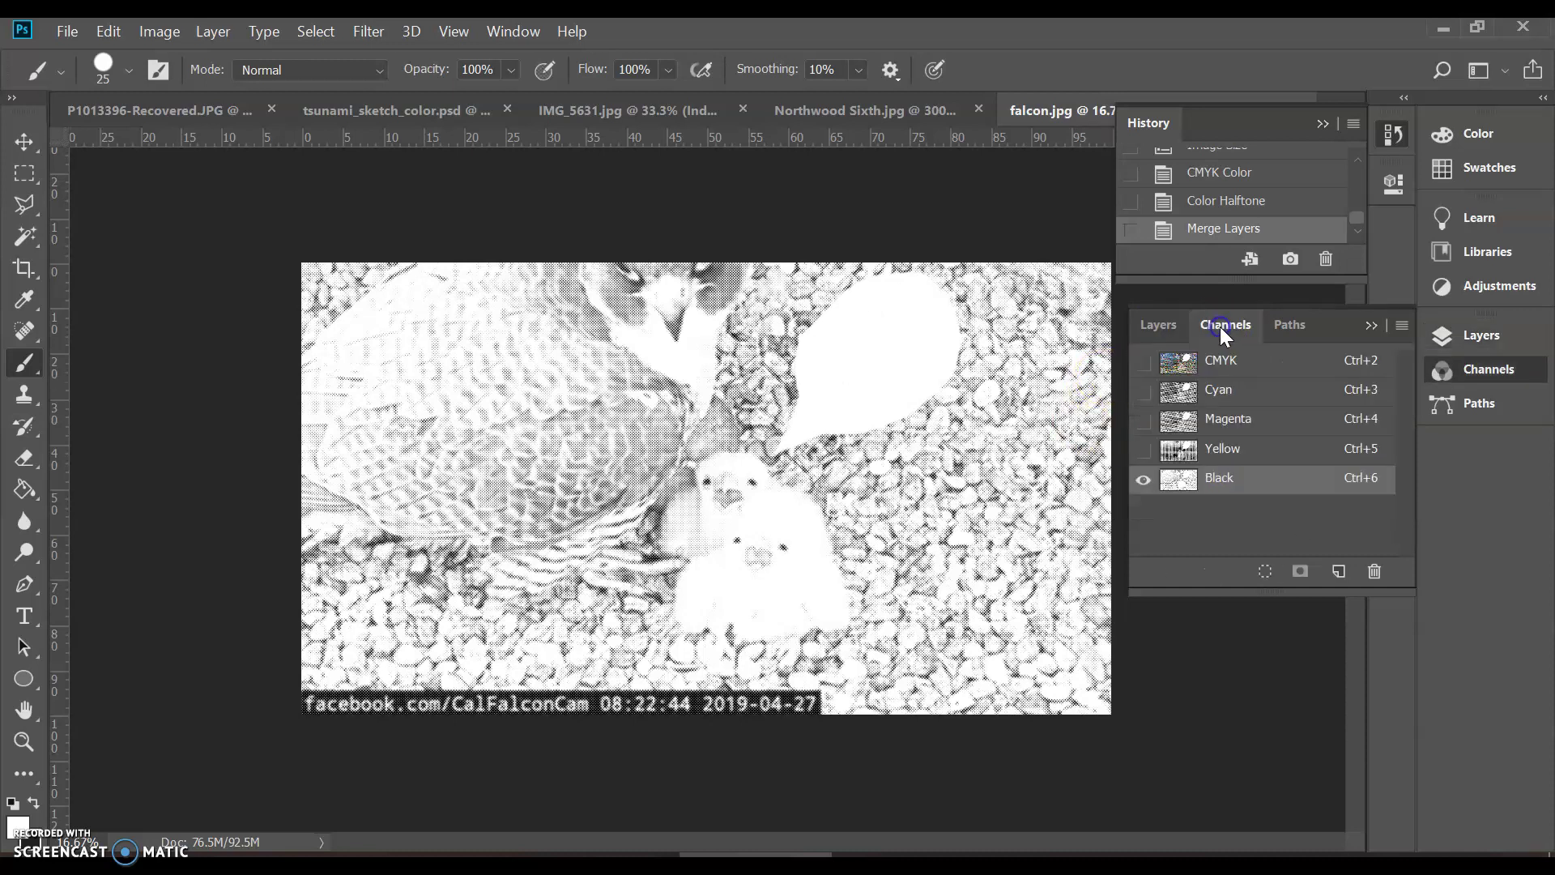
left_click(1270, 392)
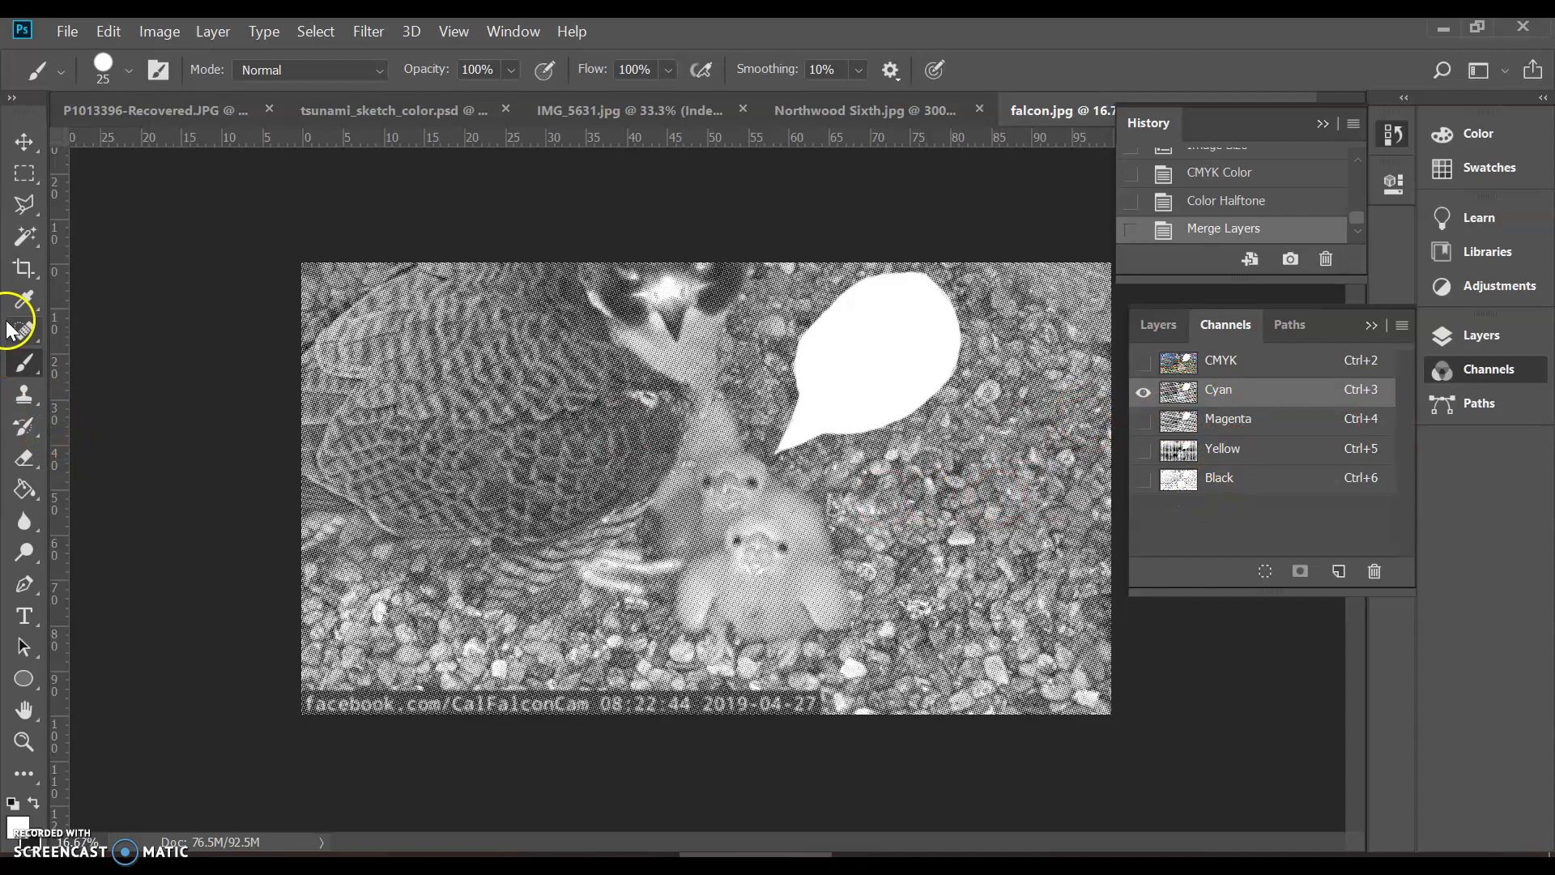
Restore the full-colour CMYK view and show the 'It's my Birthday' bubble text.
left_click(24, 268)
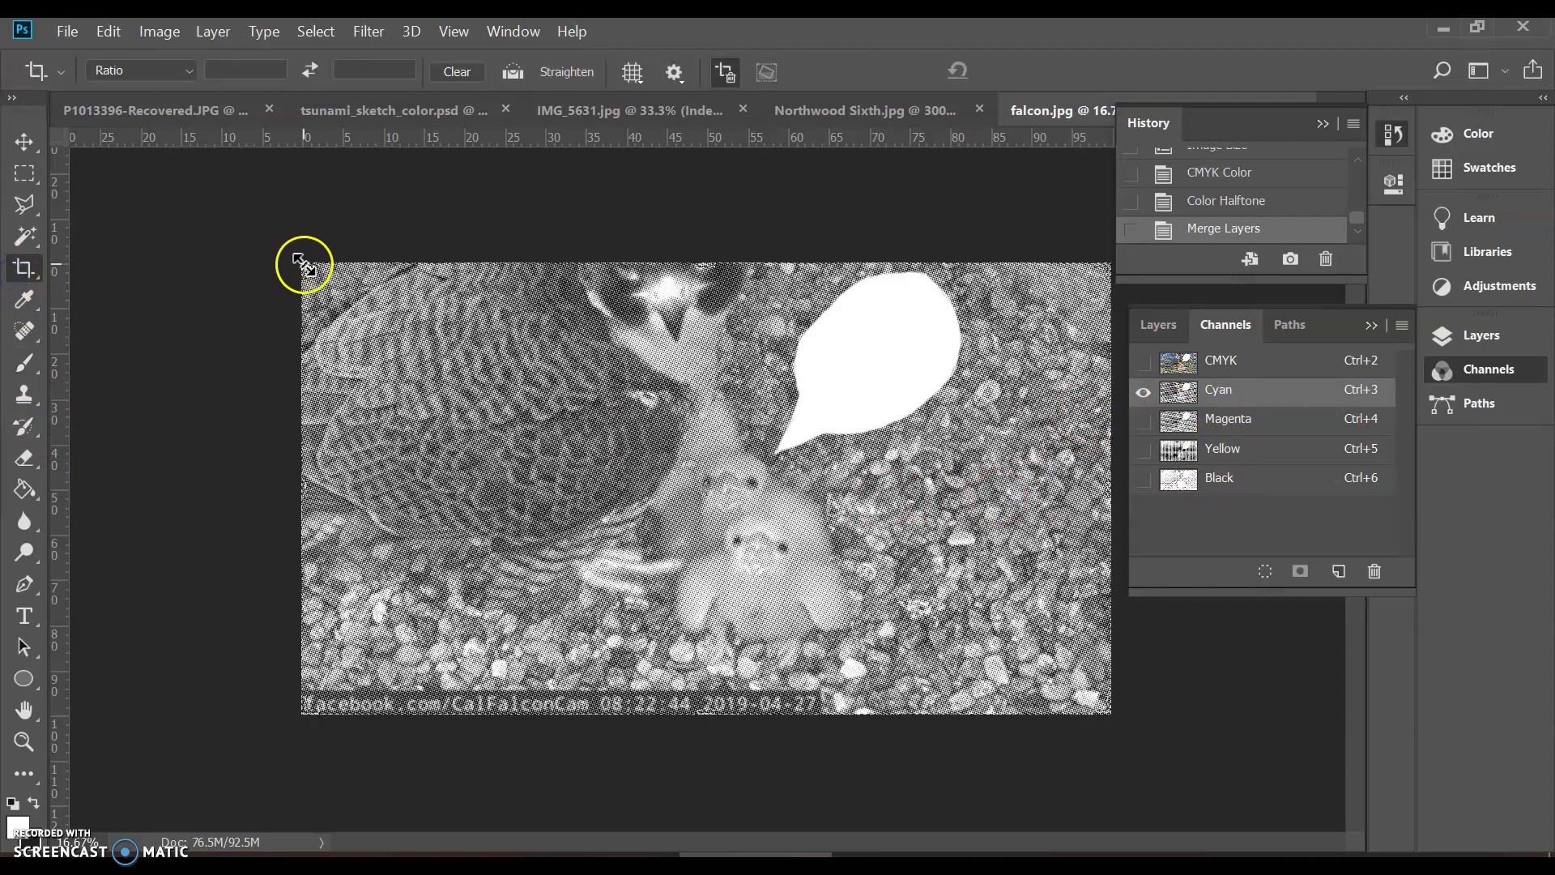
left_click(1143, 360)
left_click(1155, 326)
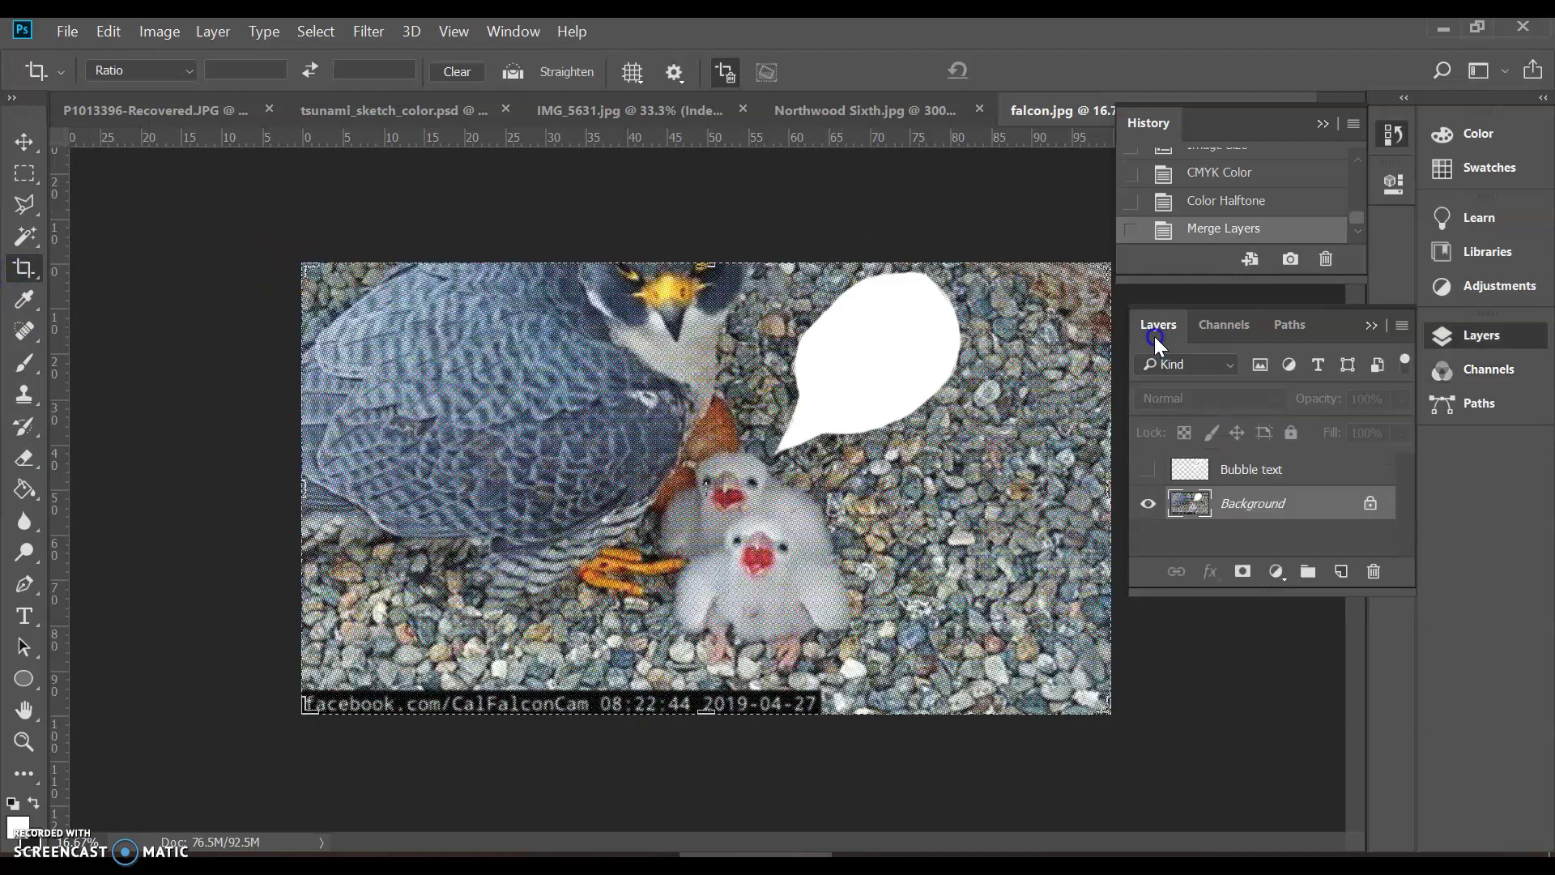
left_click(1148, 469)
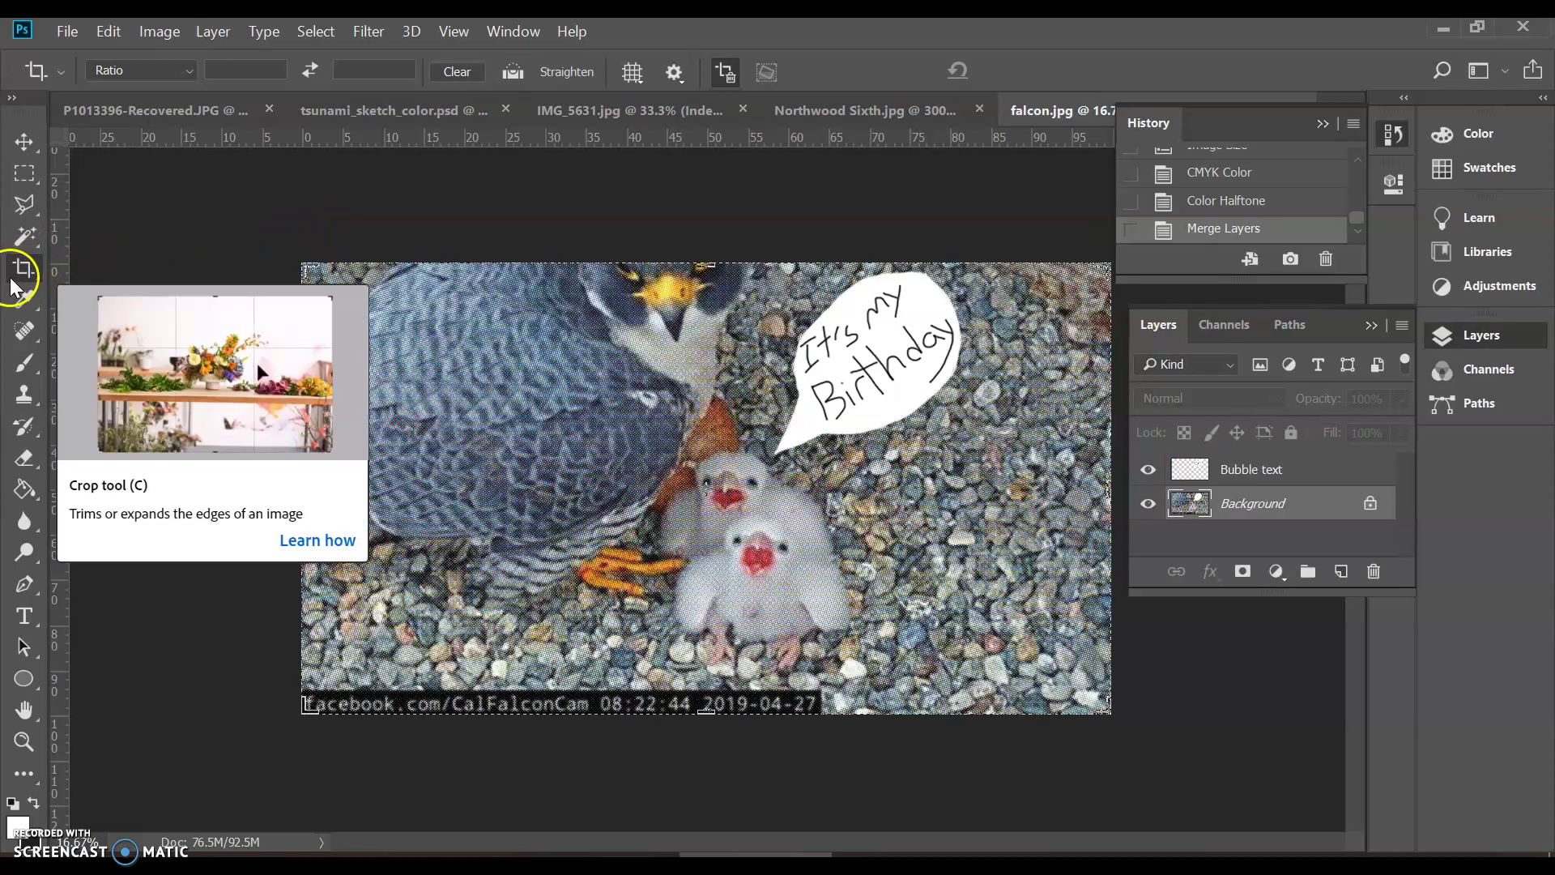
With white as the background colour, crop outward past the photo's corners to add a white border.
left_click_drag(305, 268, 279, 241)
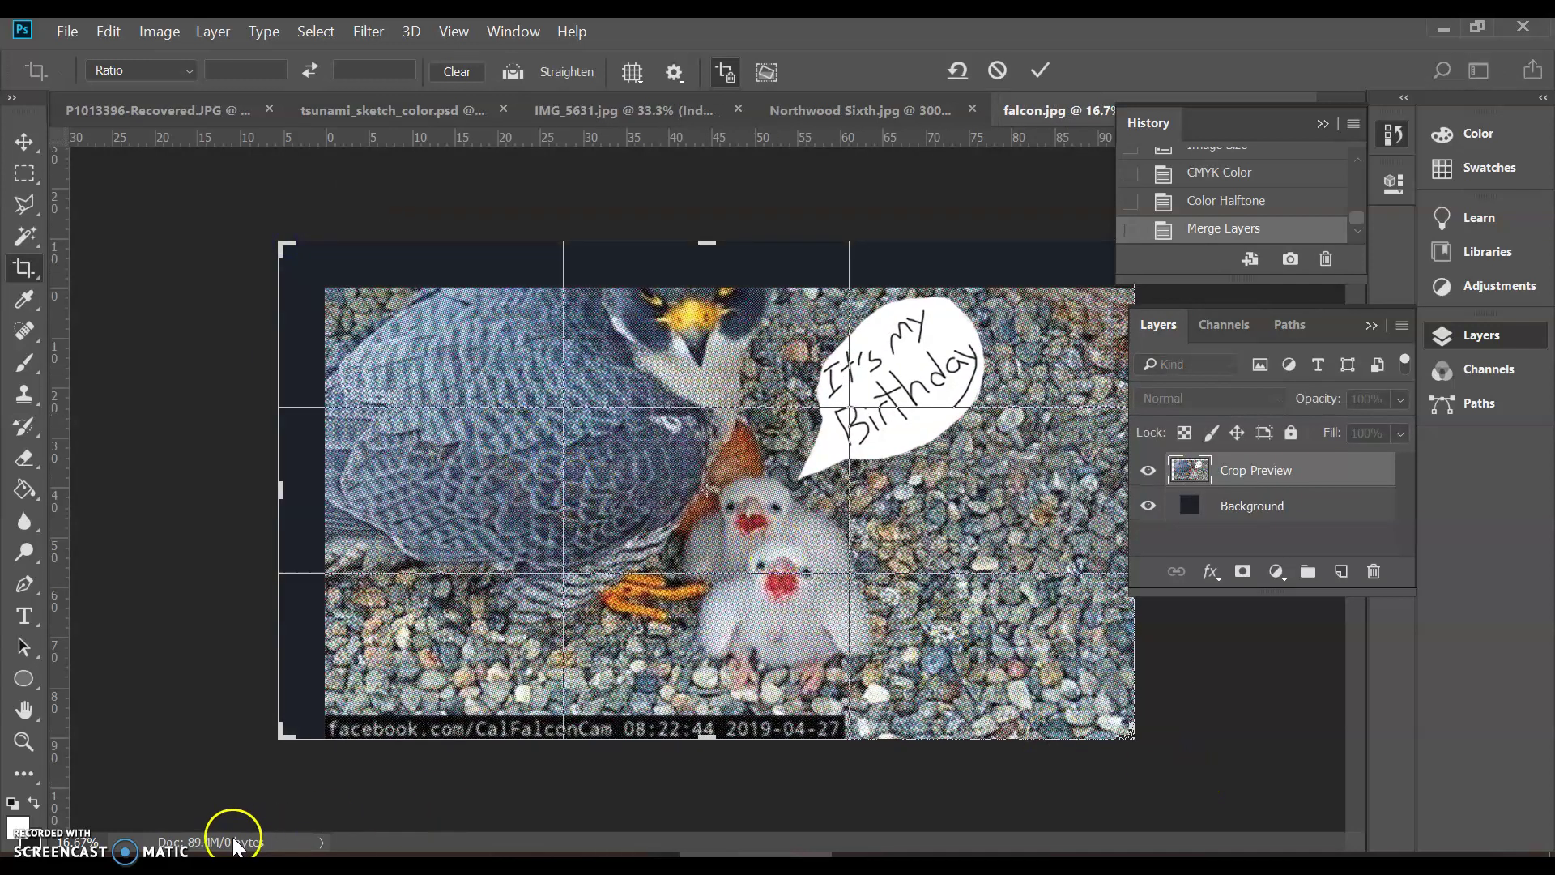
key("Escape")
left_click(33, 799)
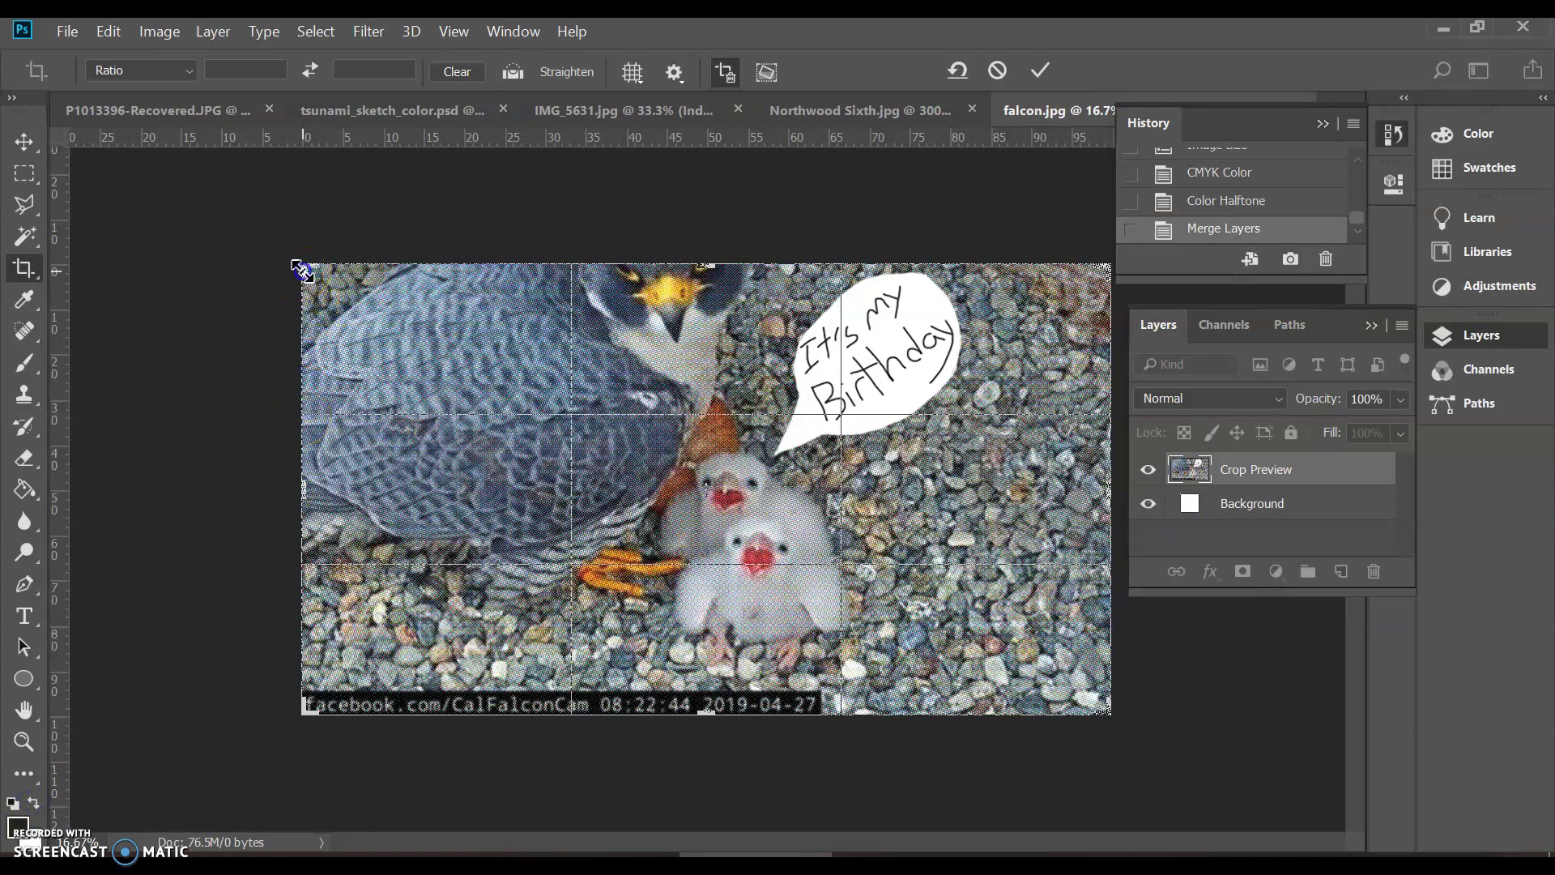
left_click_drag(293, 268, 280, 249)
left_click_drag(1129, 738, 1146, 746)
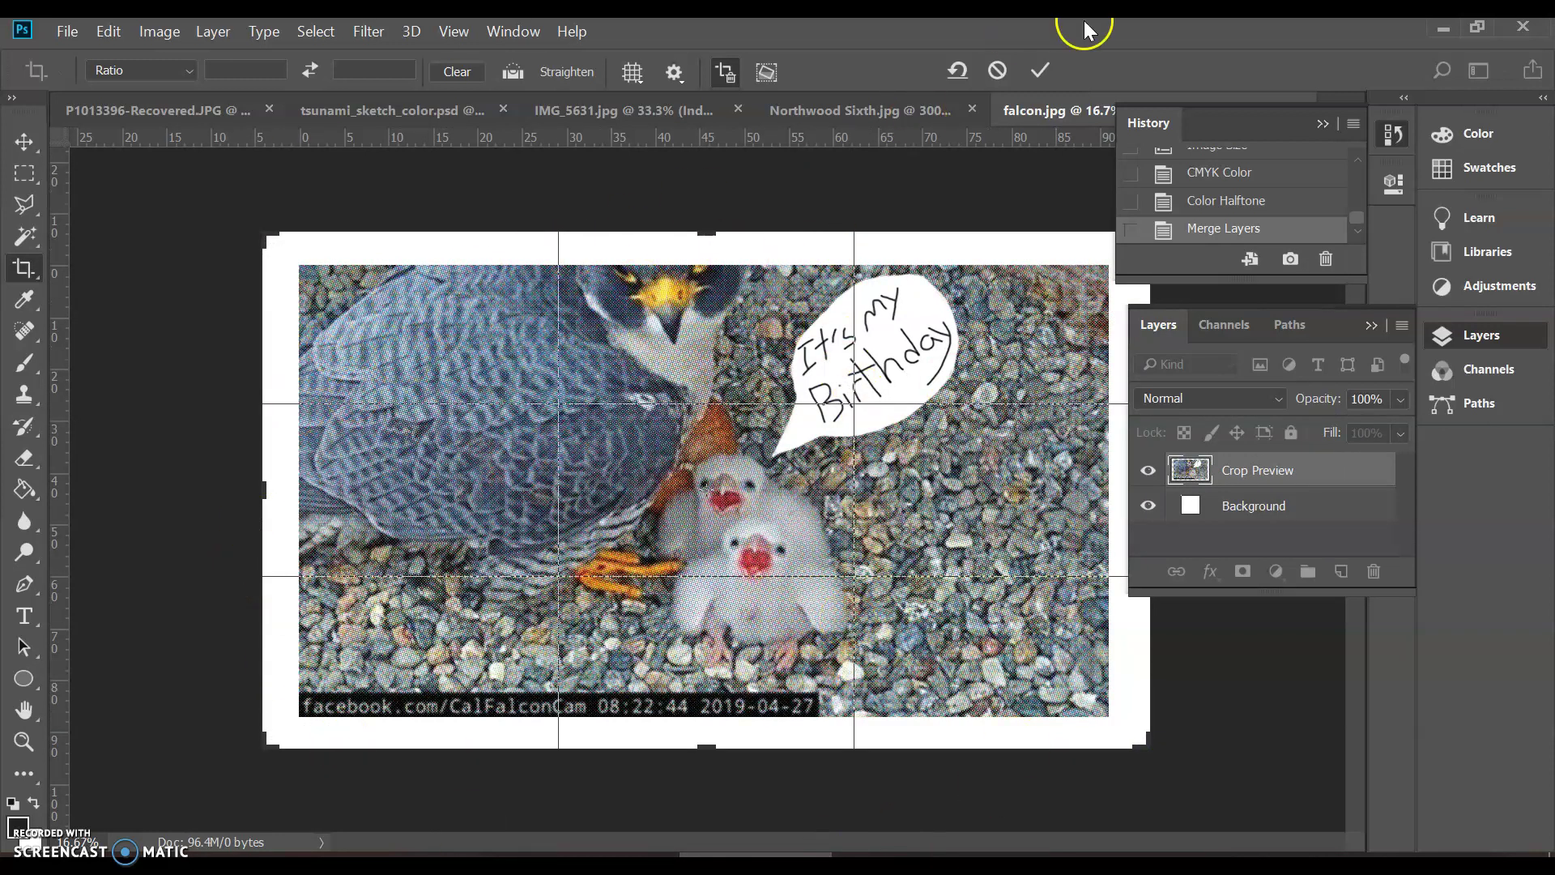
left_click(1038, 71)
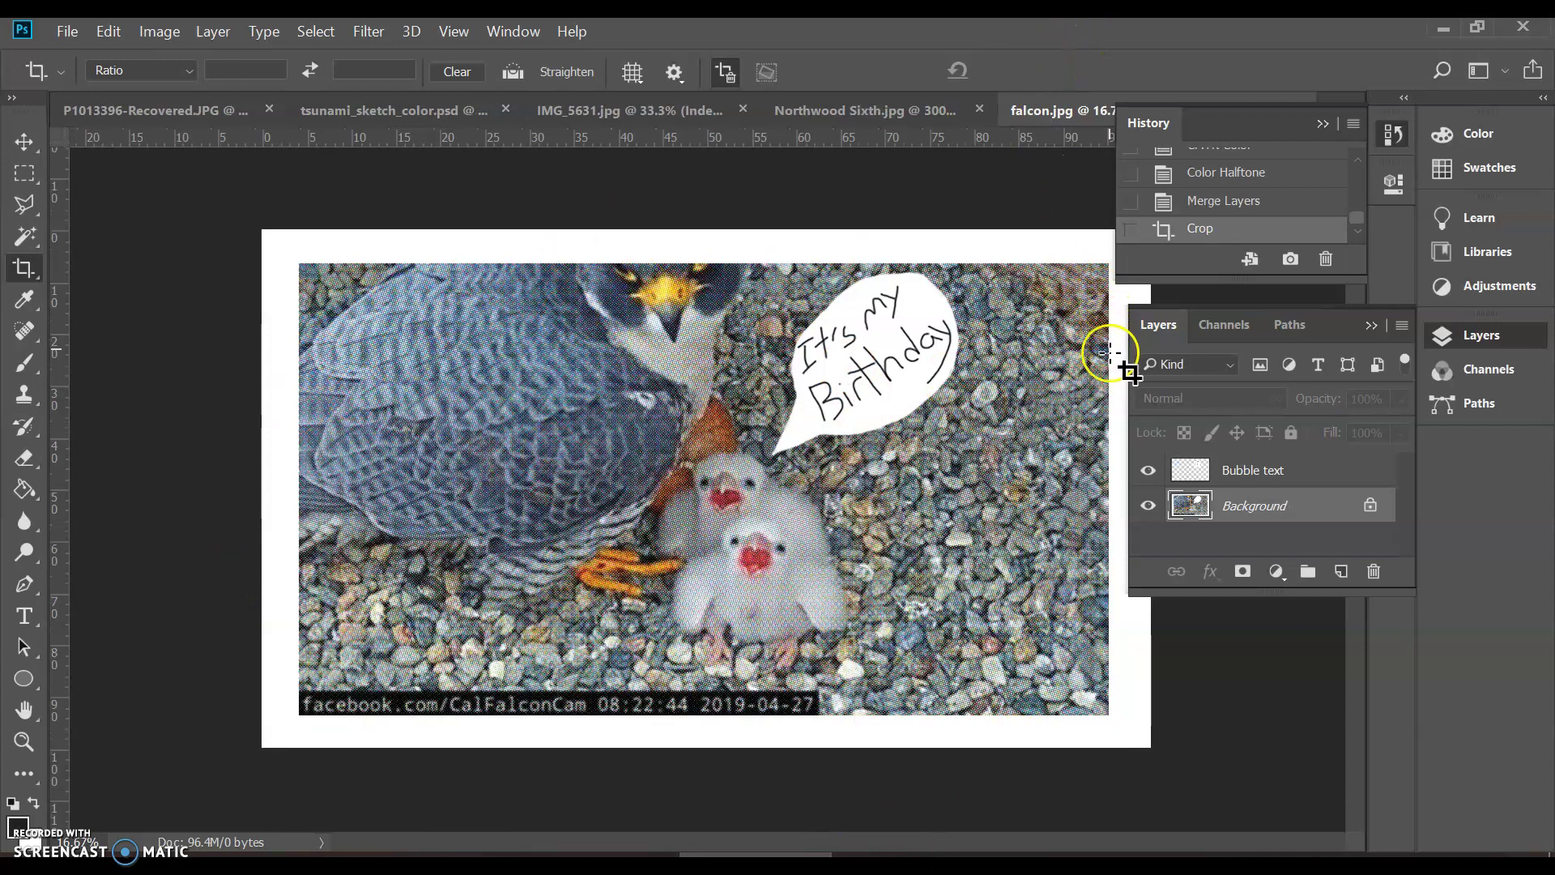
Display only the Cyan channel of the bordered image with the Bubble text layer hidden.
left_click(1204, 323)
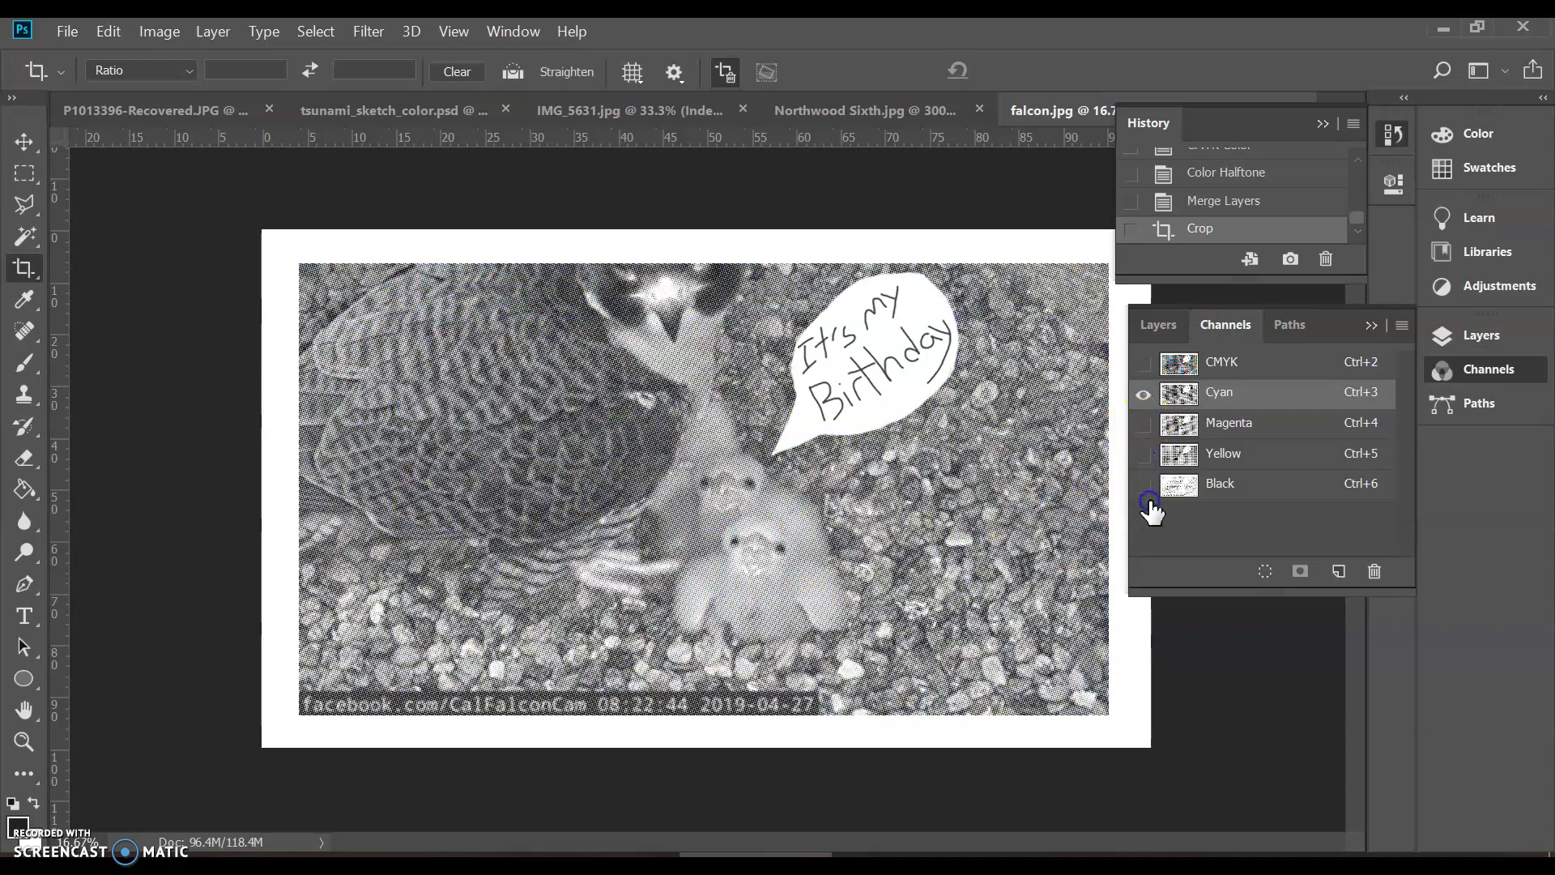
left_click(1163, 319)
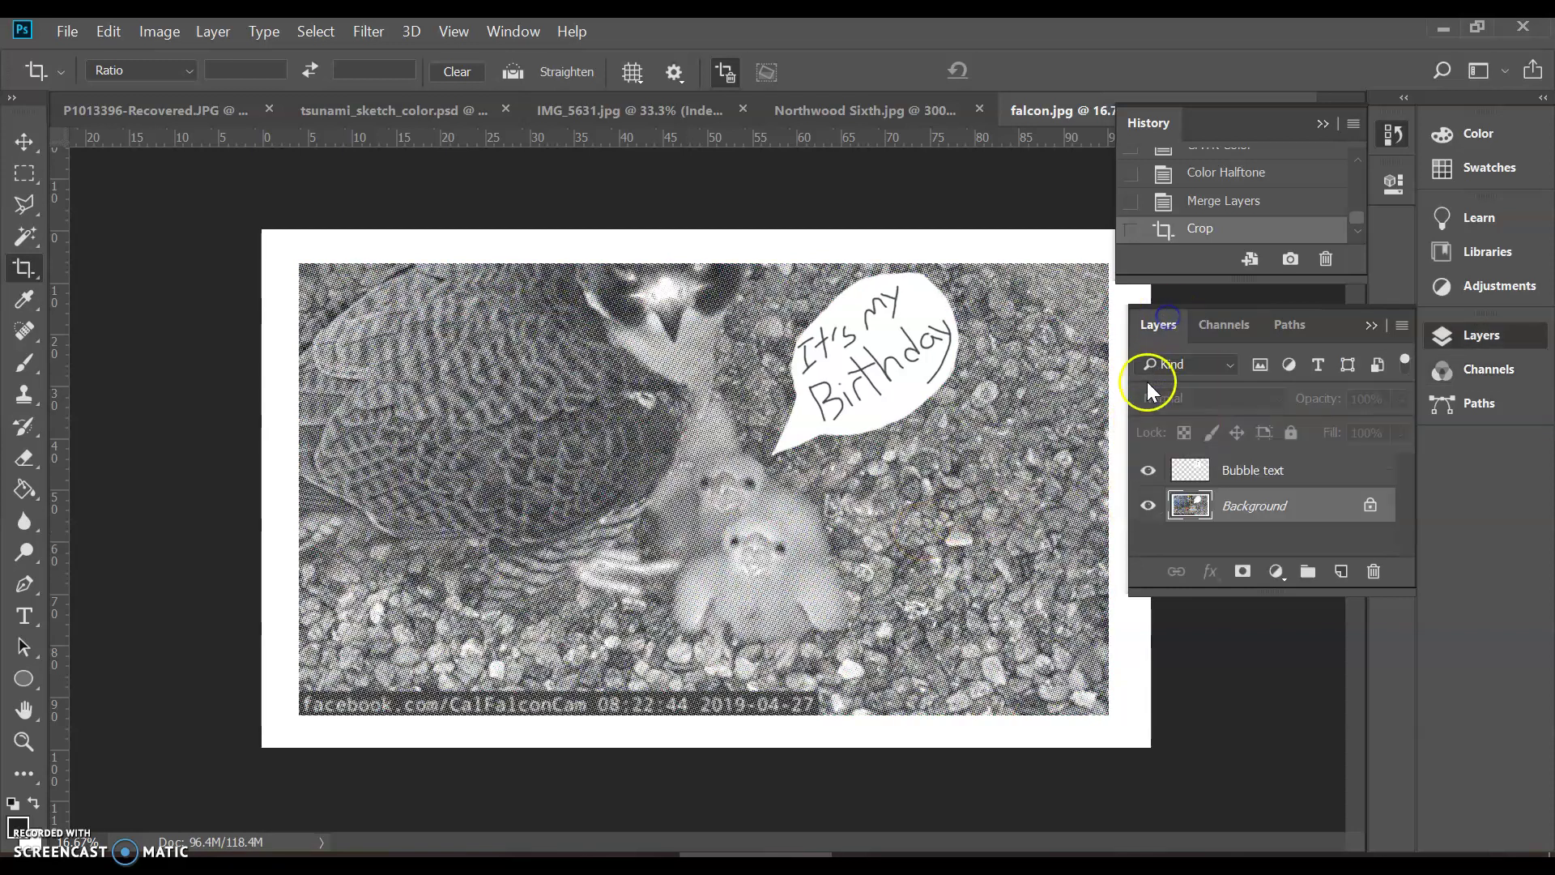
left_click(1147, 473)
left_click(1239, 324)
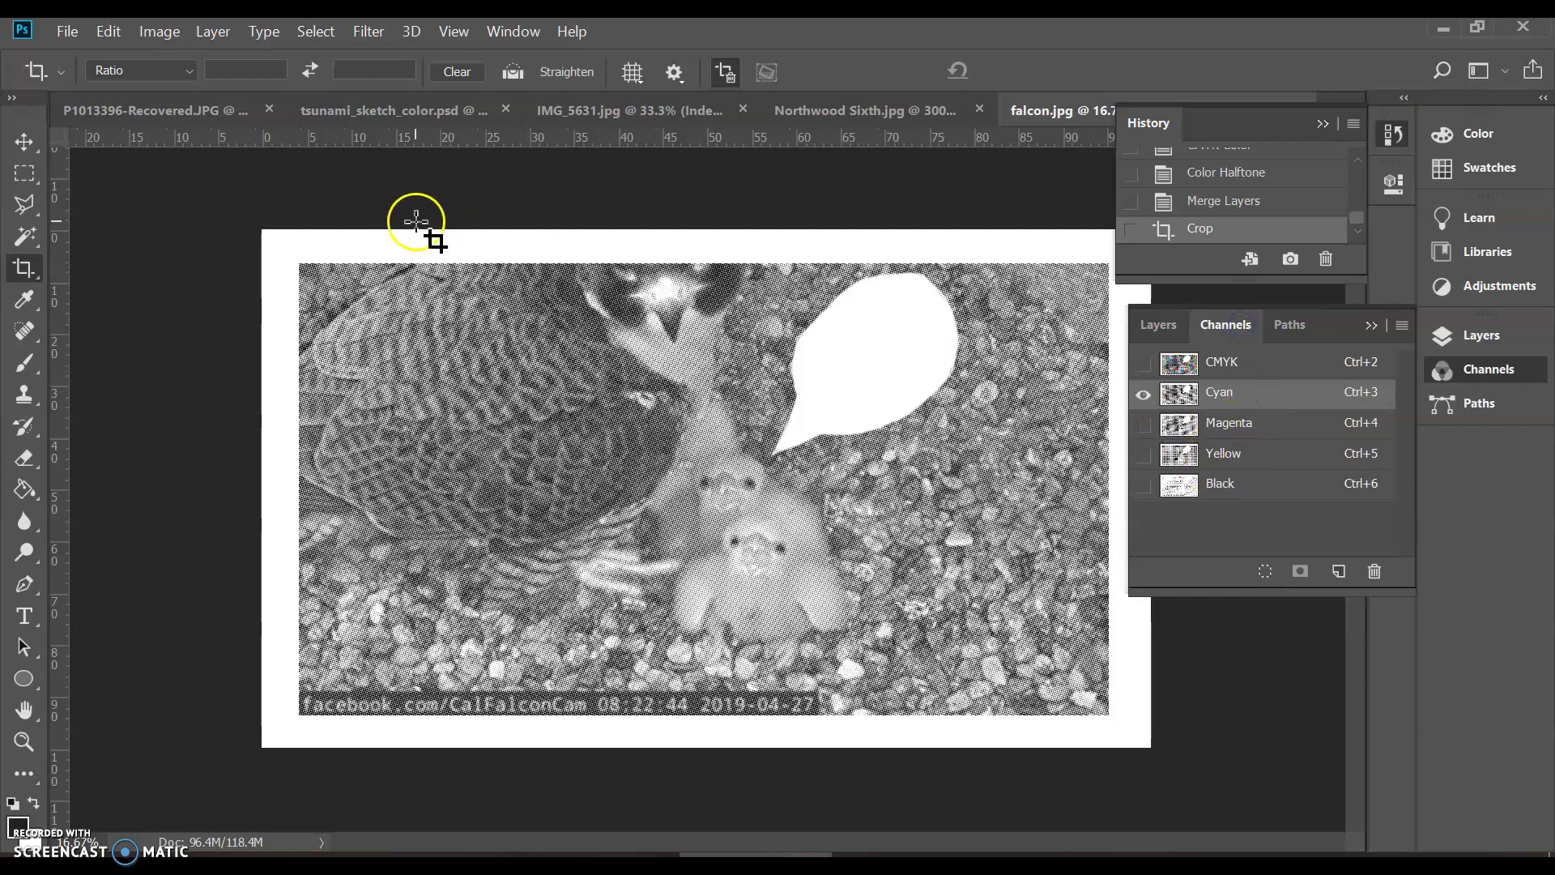
left_click(68, 32)
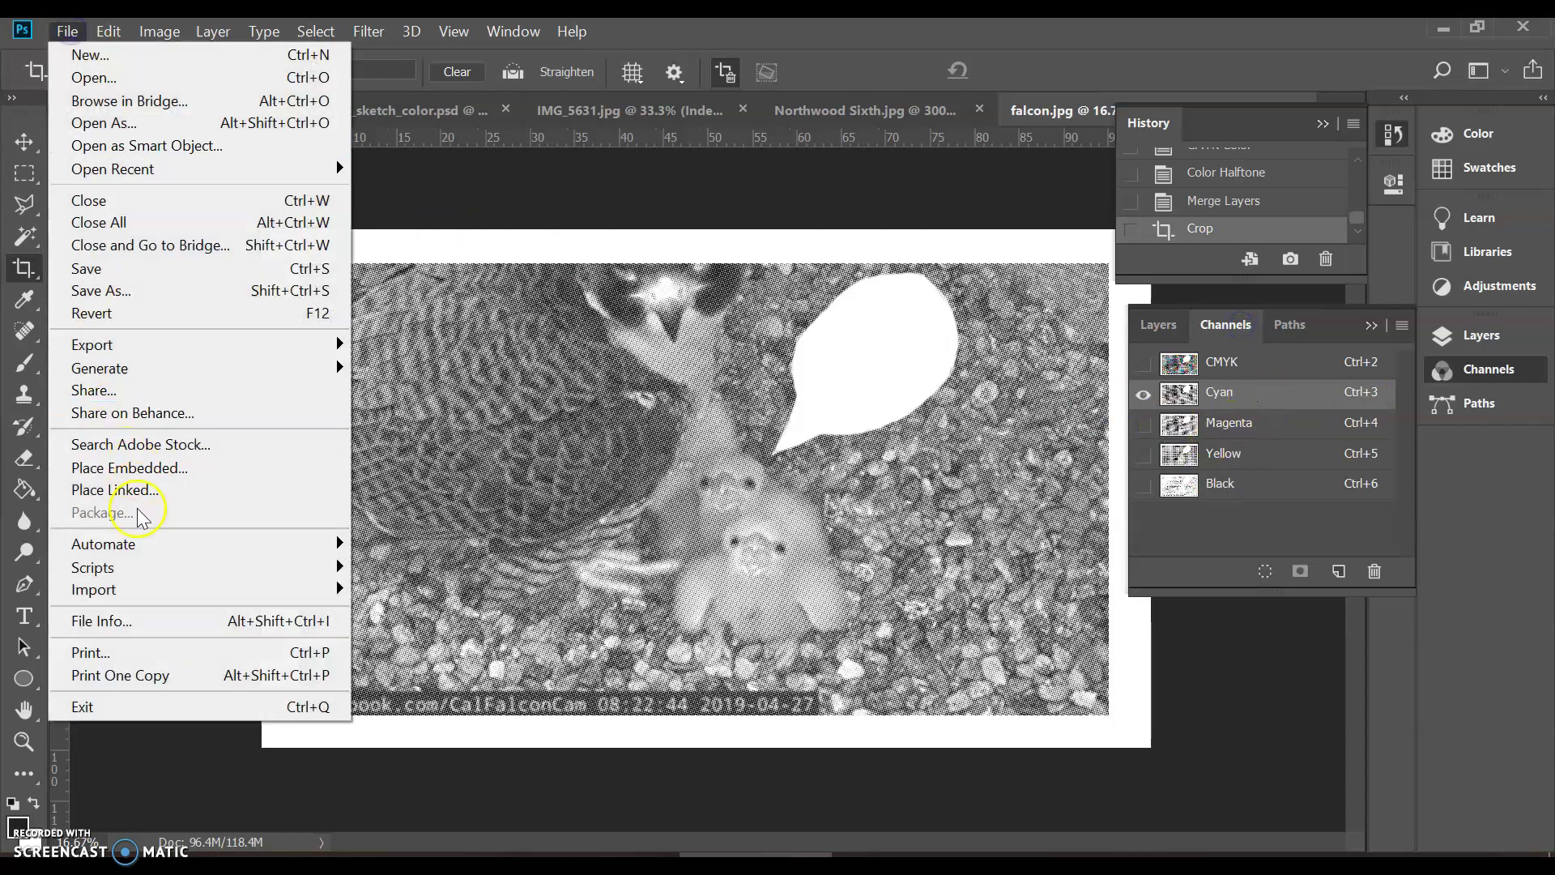
left_click(133, 651)
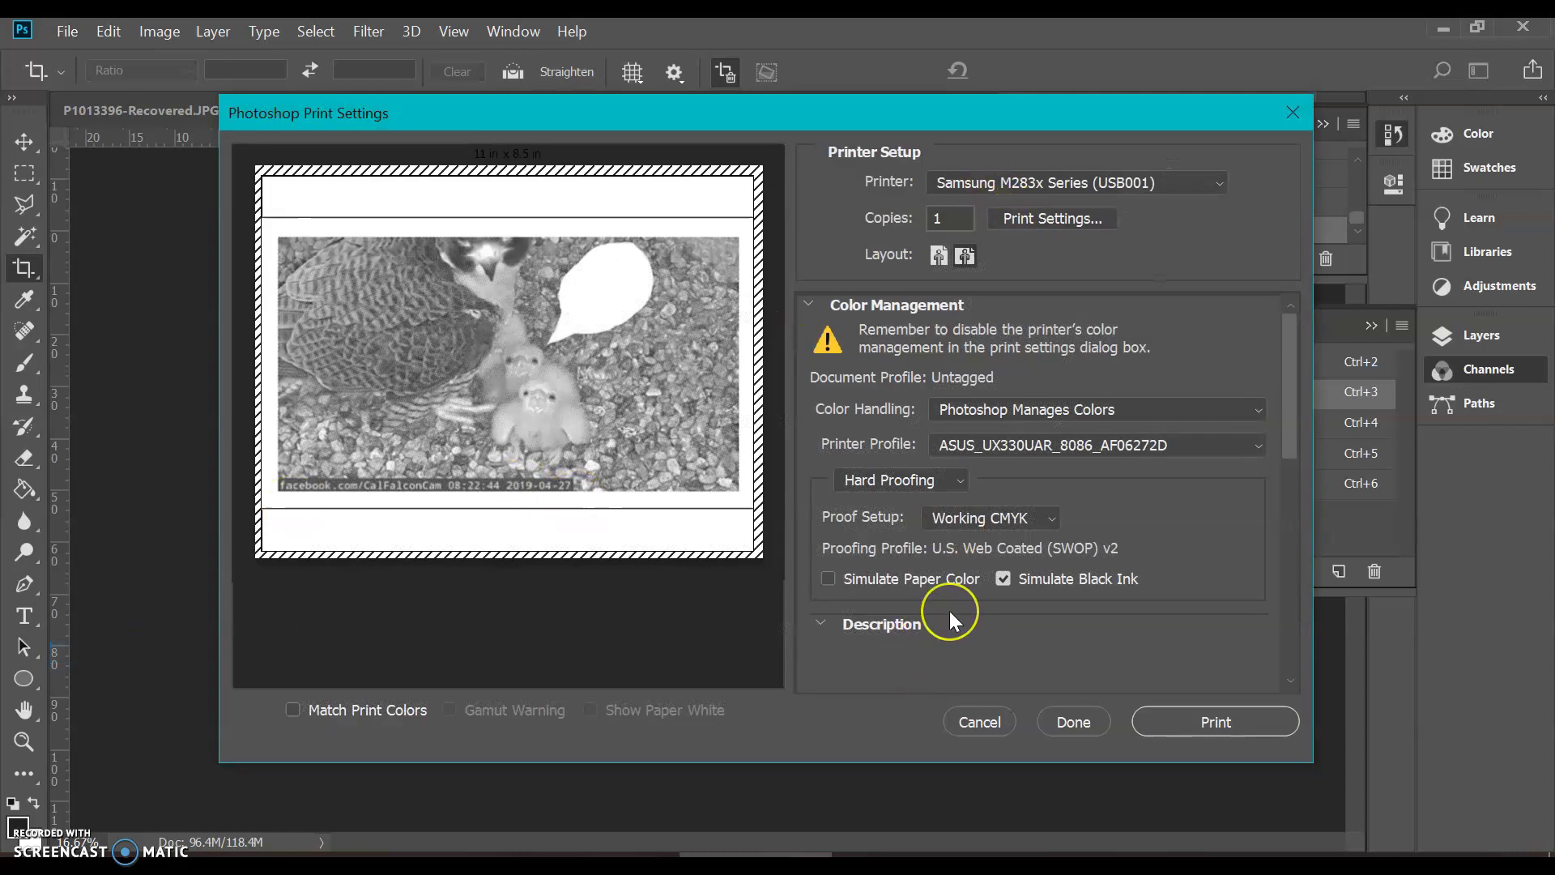
scroll(949, 611, "down", 3)
scroll(949, 610, "down", 5)
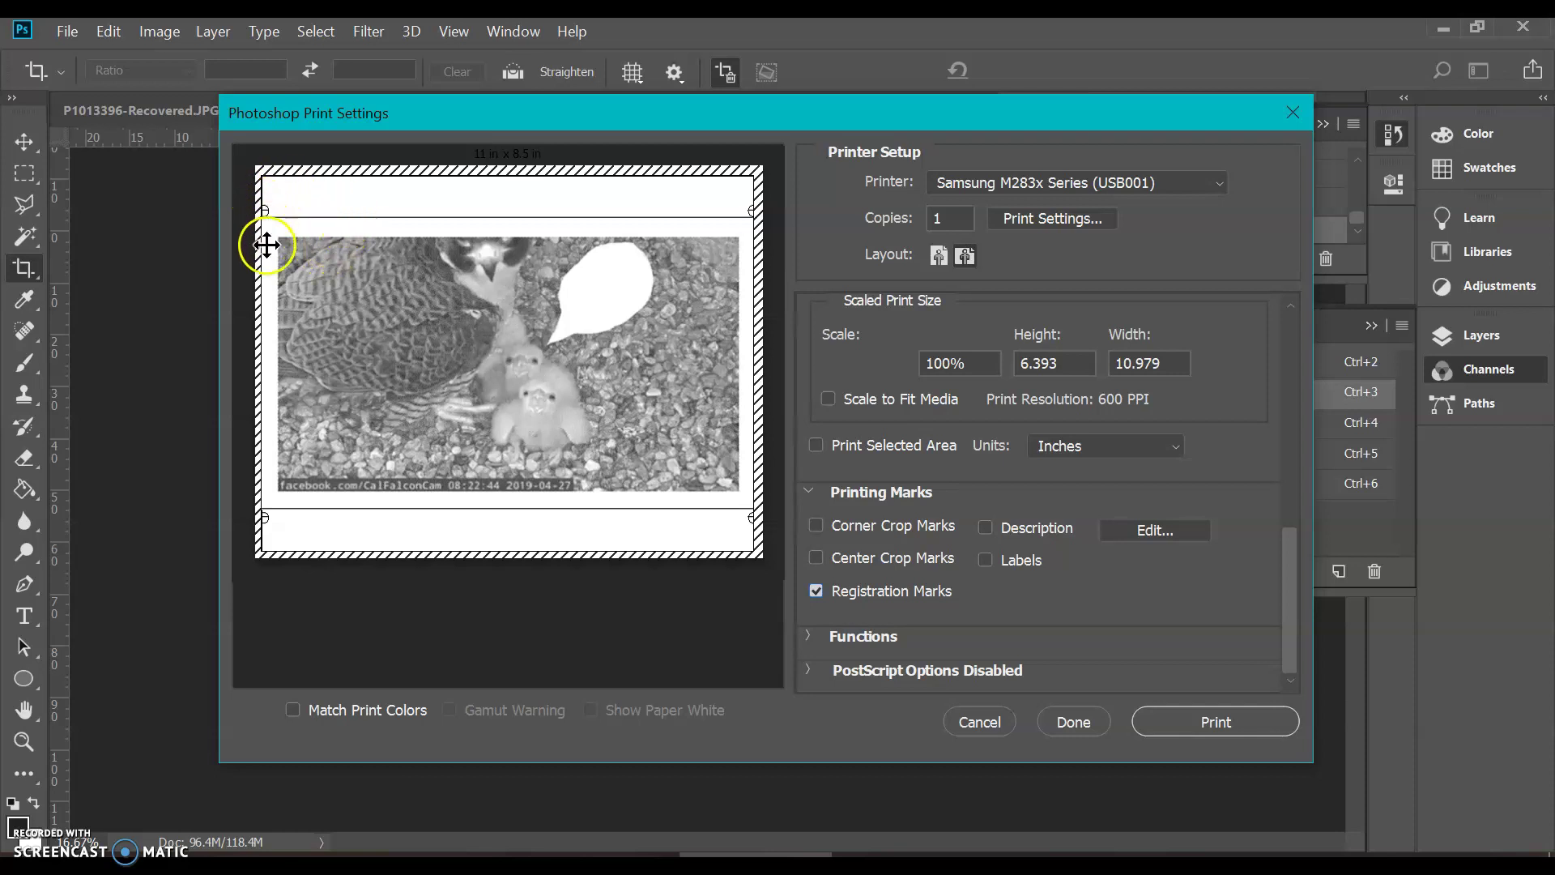
left_click(1102, 220)
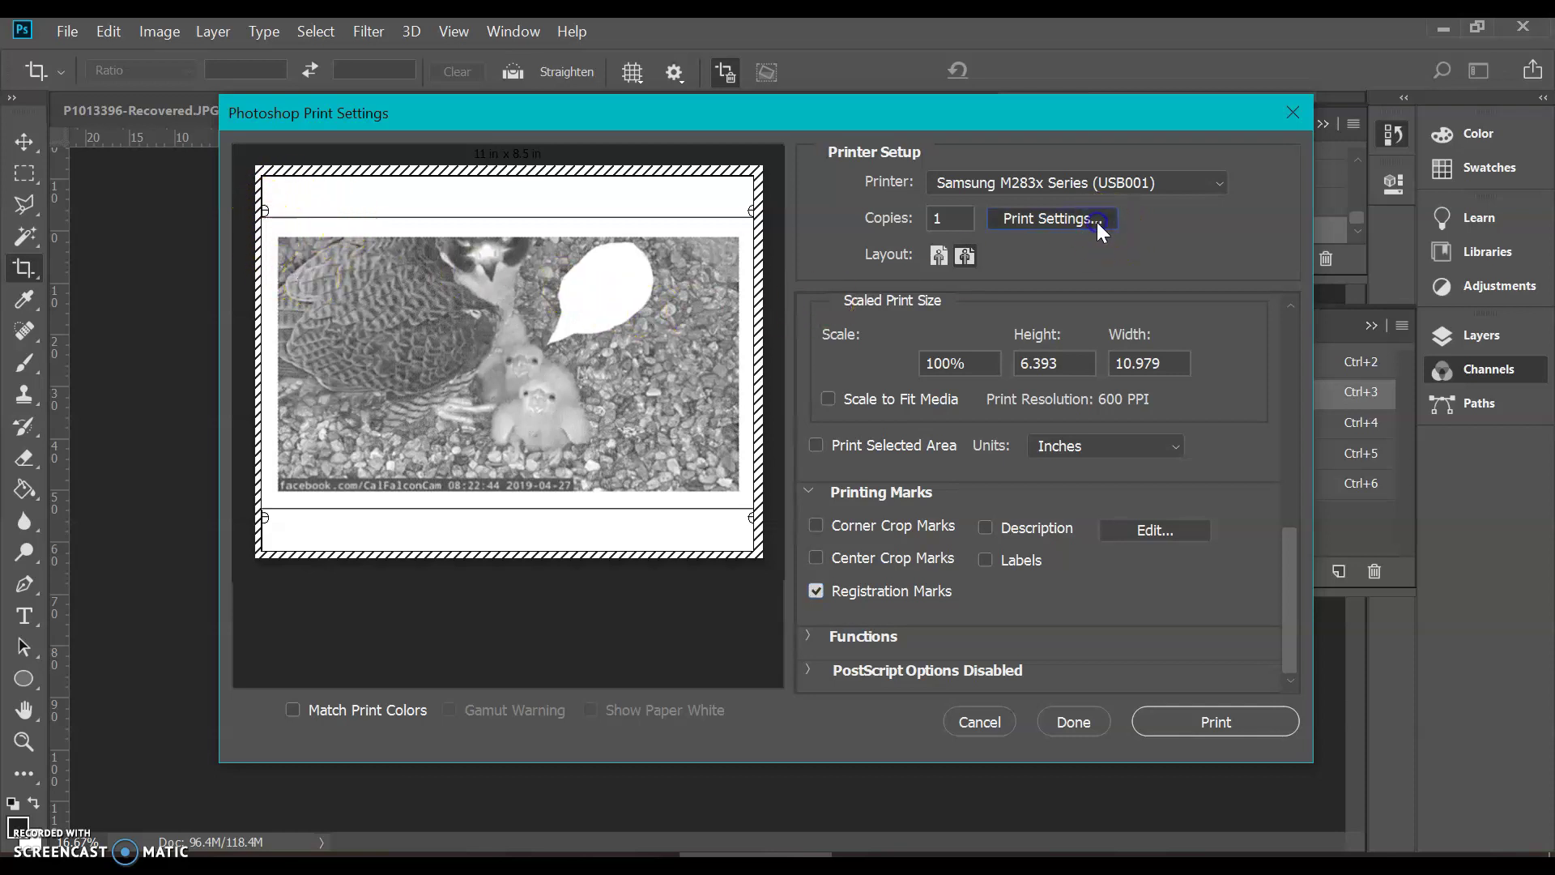
left_click(1042, 220)
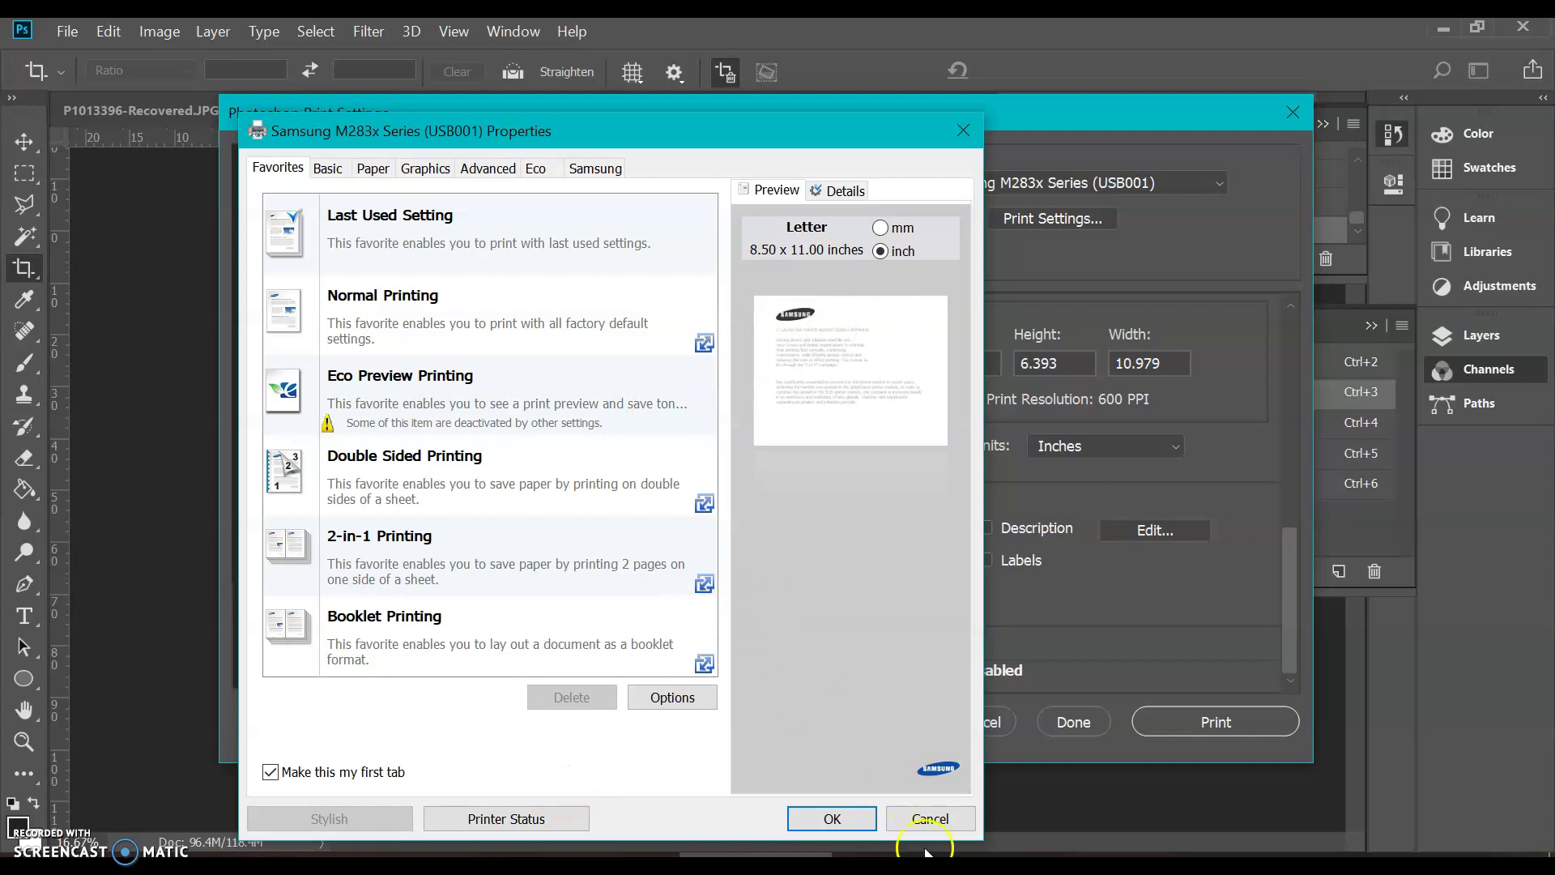
left_click(930, 820)
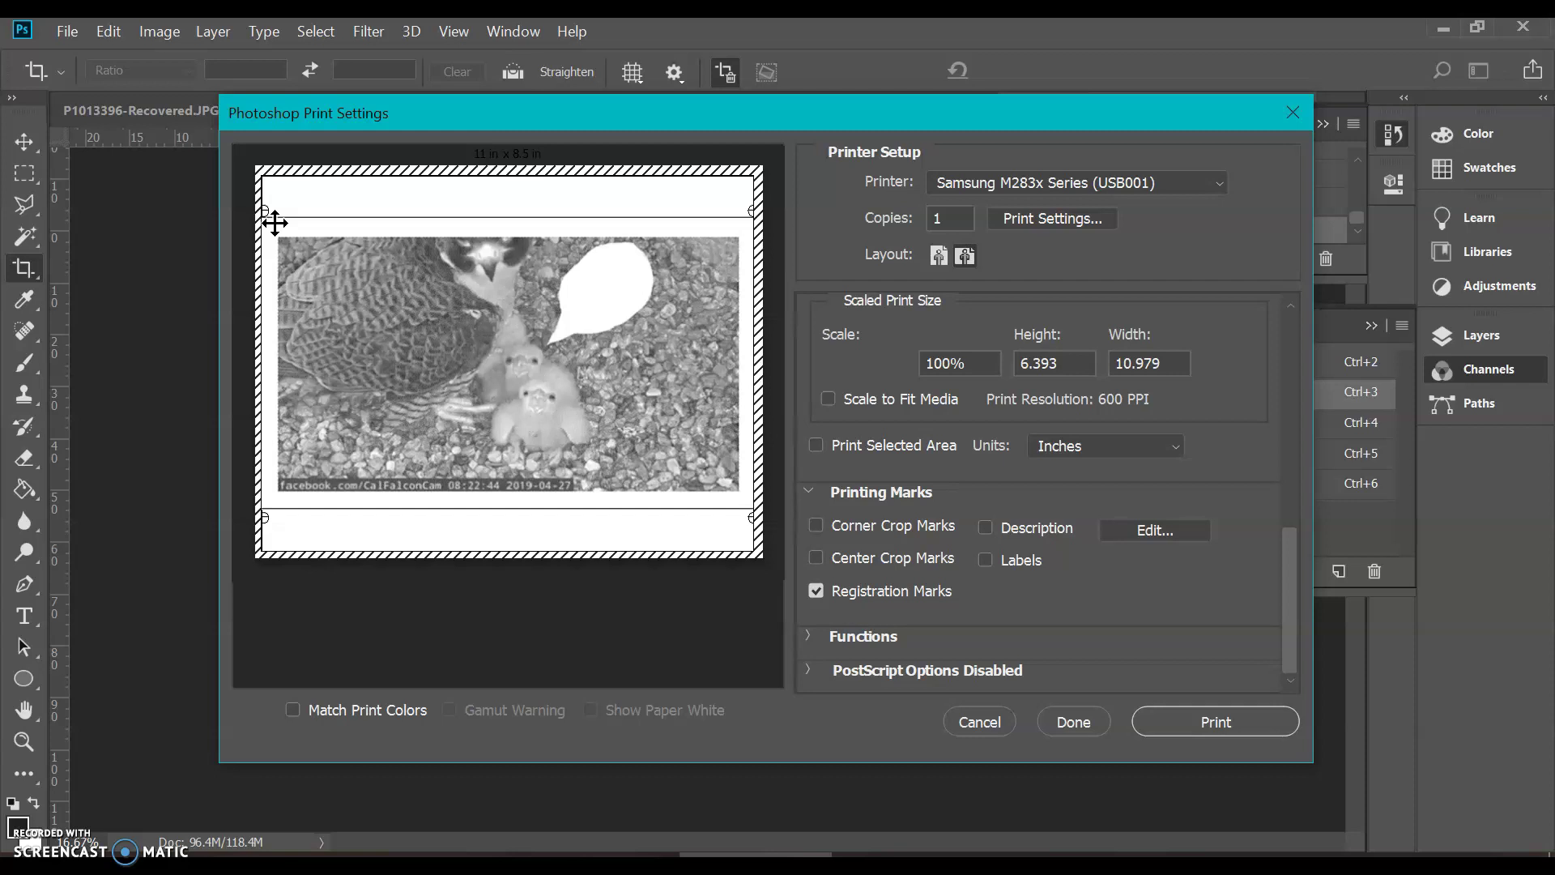
left_click(285, 220)
mouse_move(264, 210)
left_mouse_down()
mouse_move(329, 235)
mouse_move(268, 243)
mouse_move(249, 209)
mouse_move(259, 229)
mouse_move(267, 215)
mouse_move(243, 213)
mouse_move(261, 198)
mouse_move(229, 208)
left_mouse_up()
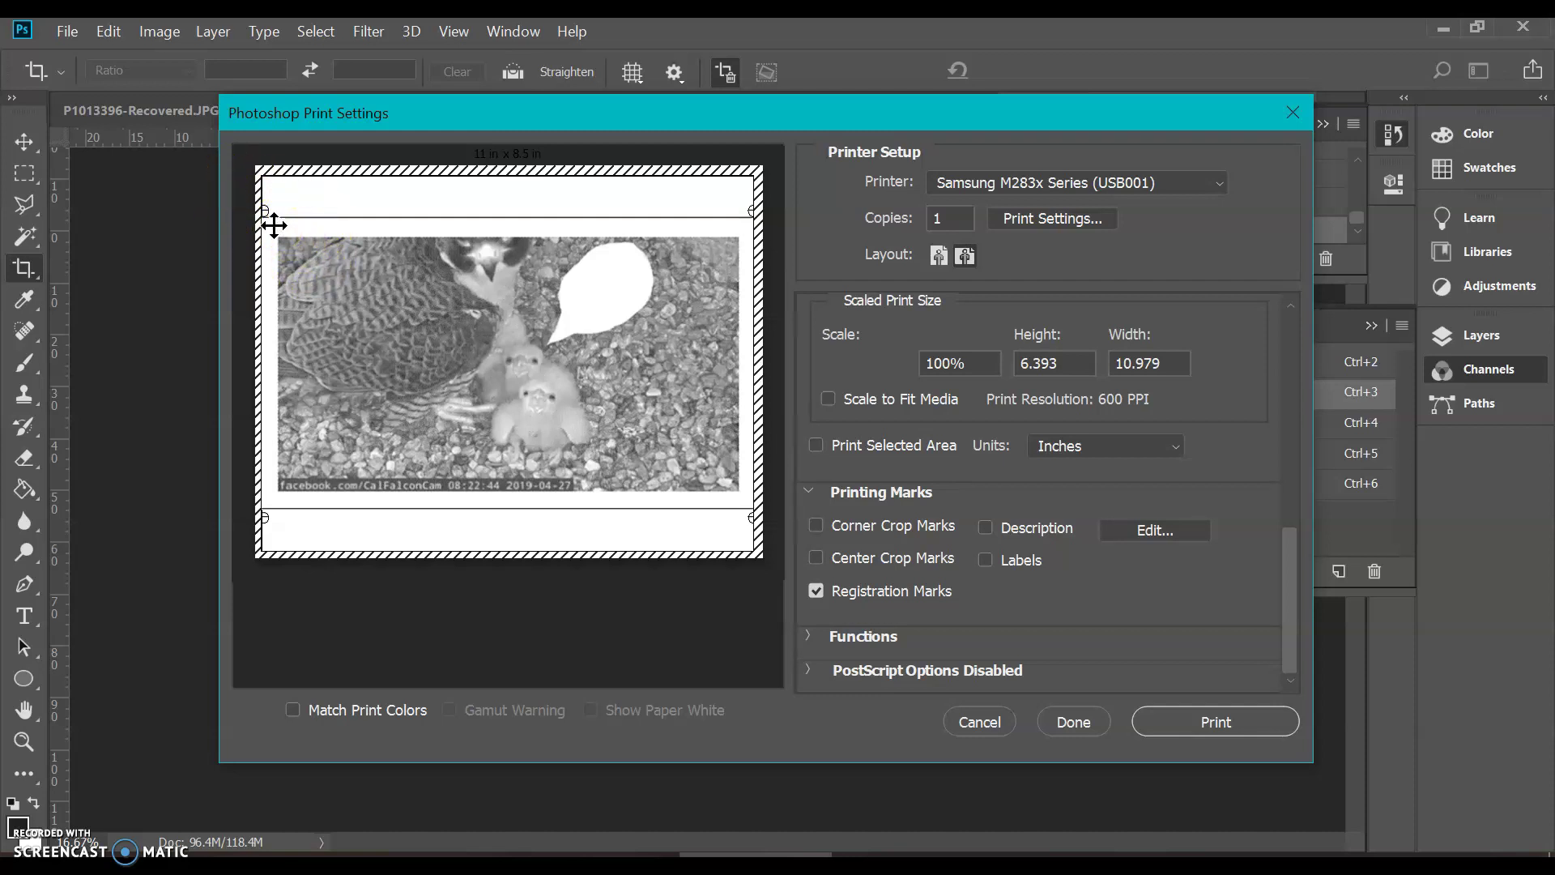
mouse_move(273, 225)
left_mouse_down()
mouse_move(243, 236)
mouse_move(375, 260)
mouse_move(187, 469)
mouse_move(432, 437)
mouse_move(250, 441)
mouse_move(253, 497)
mouse_move(284, 493)
left_mouse_up()
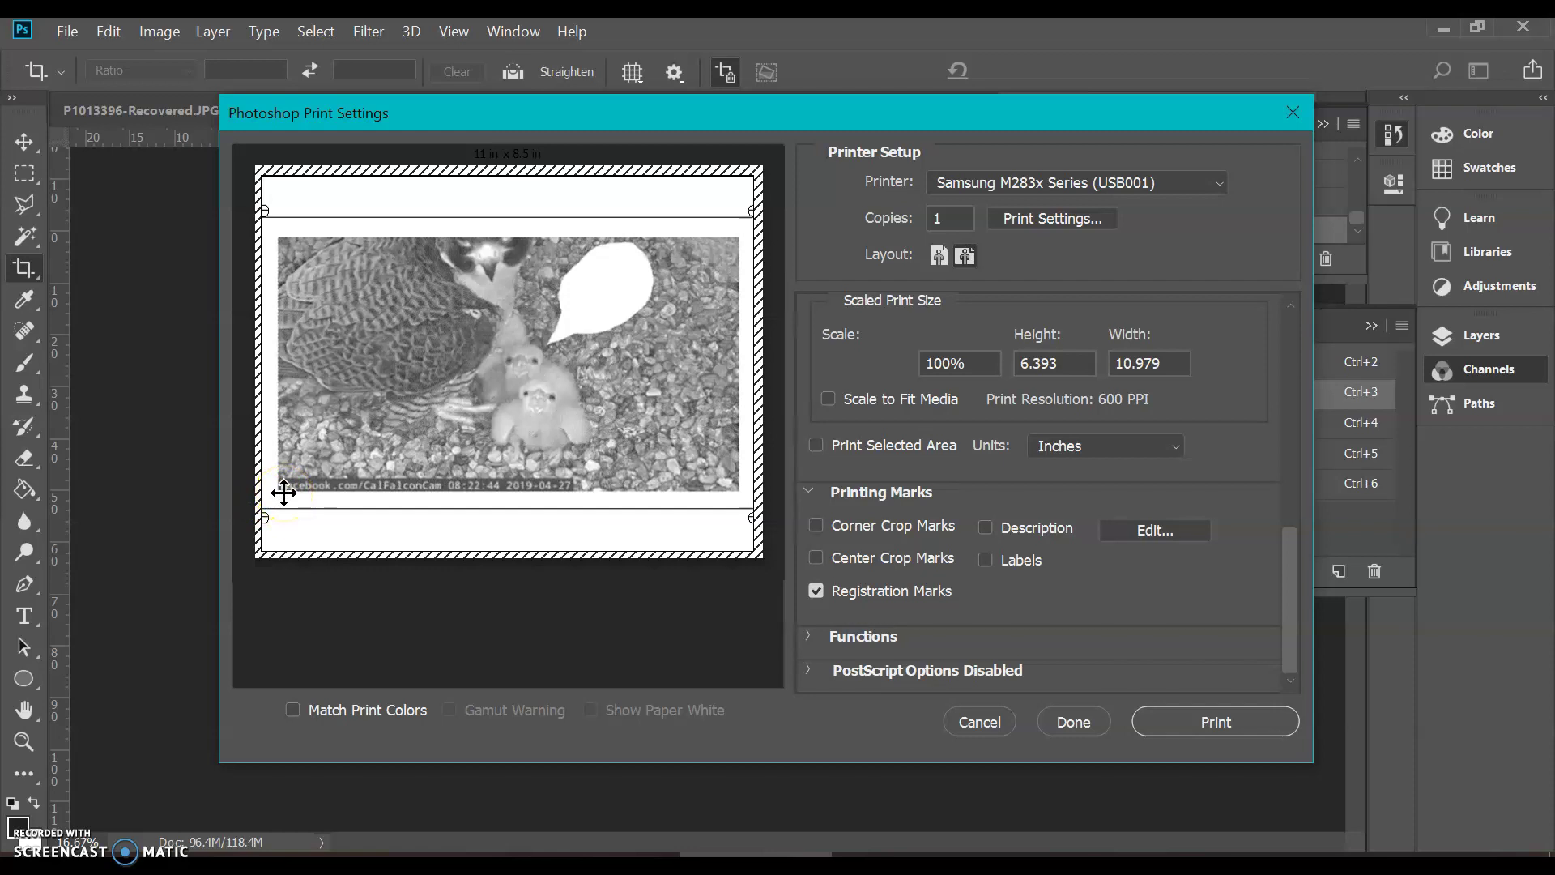
left_click(482, 569)
Cancel Print Settings, then view the Magenta and Yellow channels each on their own.
left_click(1002, 732)
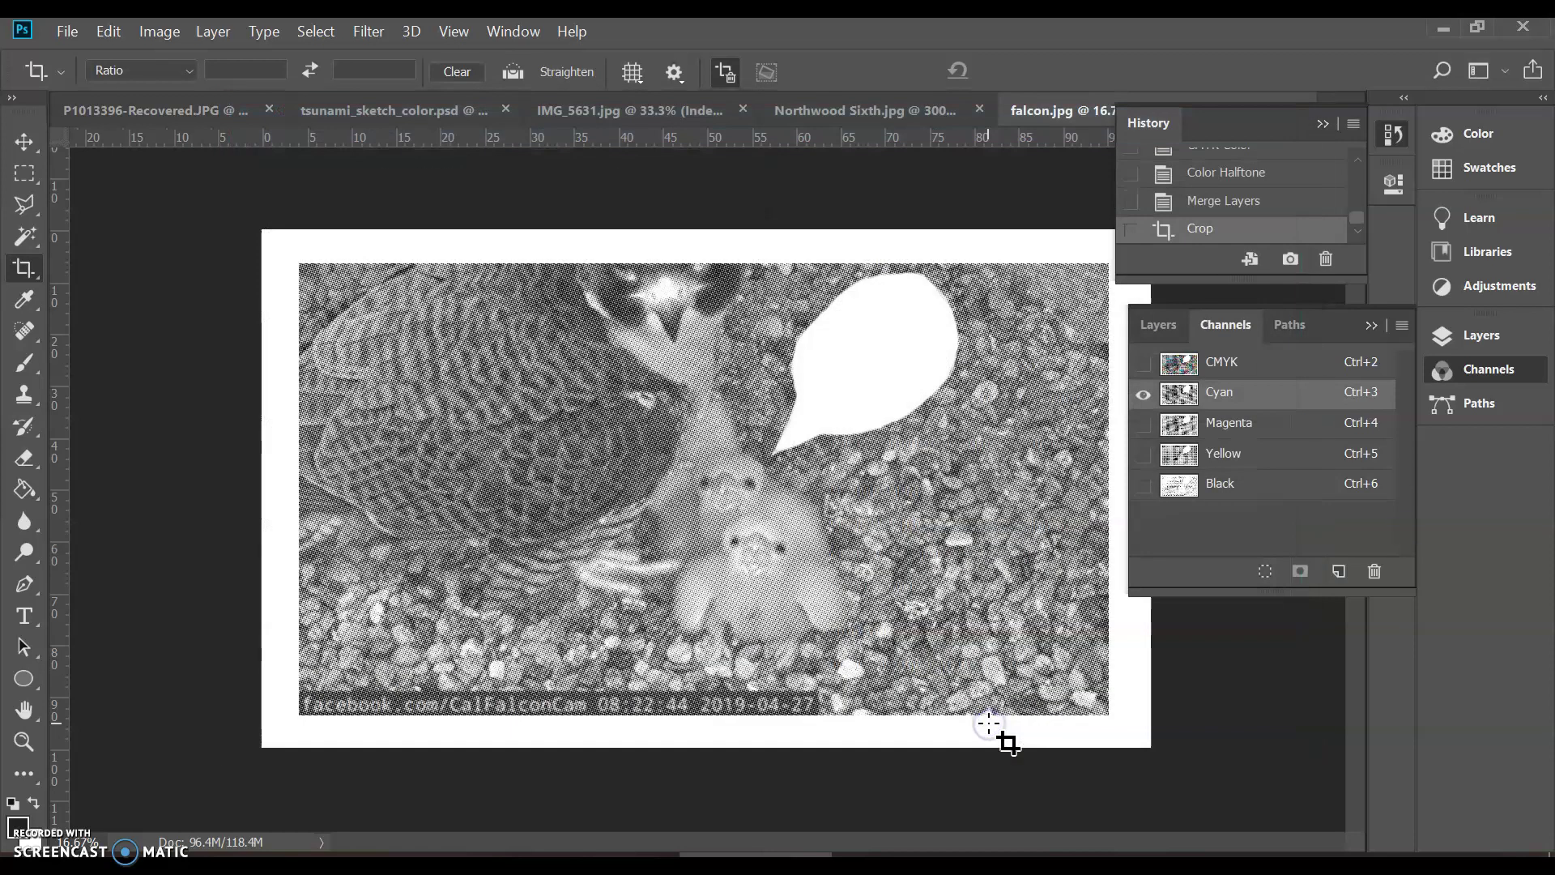
left_click(1143, 423)
left_click(1144, 394)
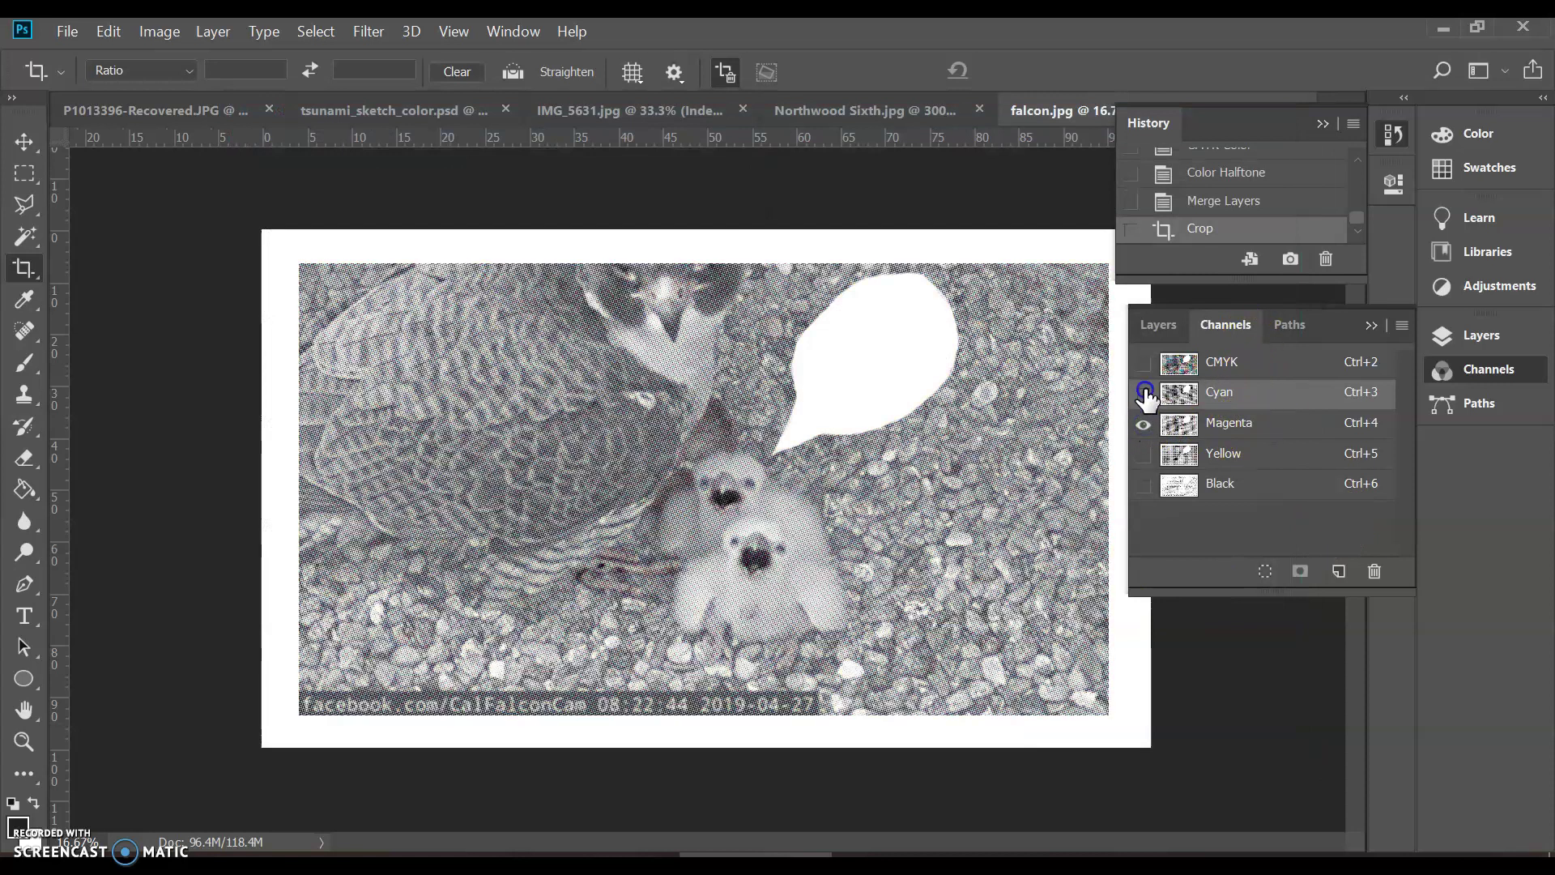
left_click(1306, 424)
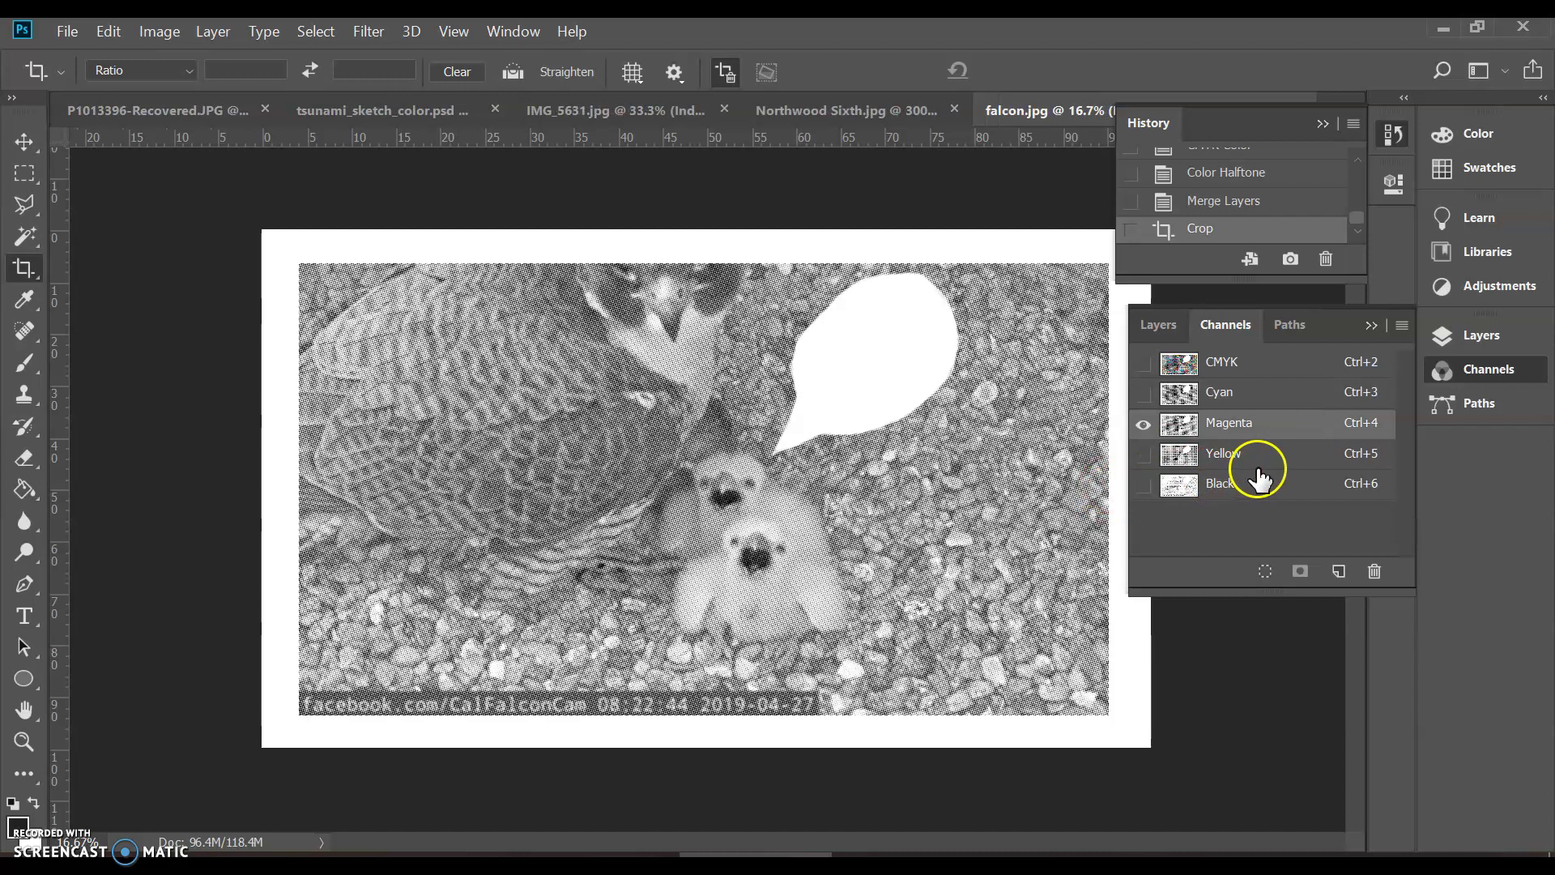
left_click(1281, 456)
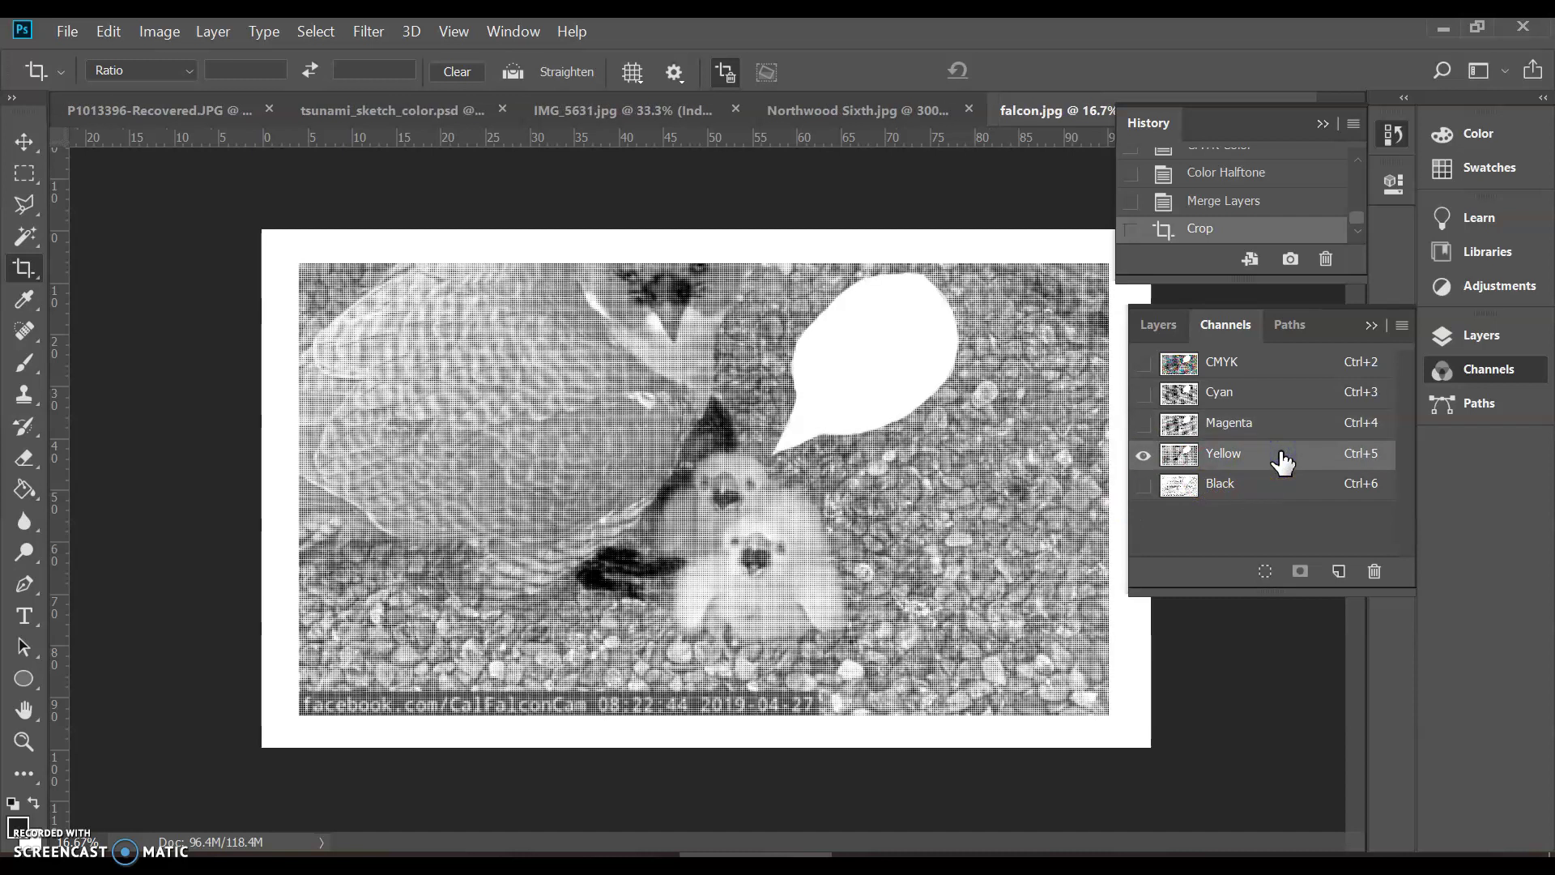
left_click(1276, 492)
View the Black channel alone, cancel the pending crop, and make the Bubble text layer visible.
left_click(1262, 484)
left_click(1259, 494)
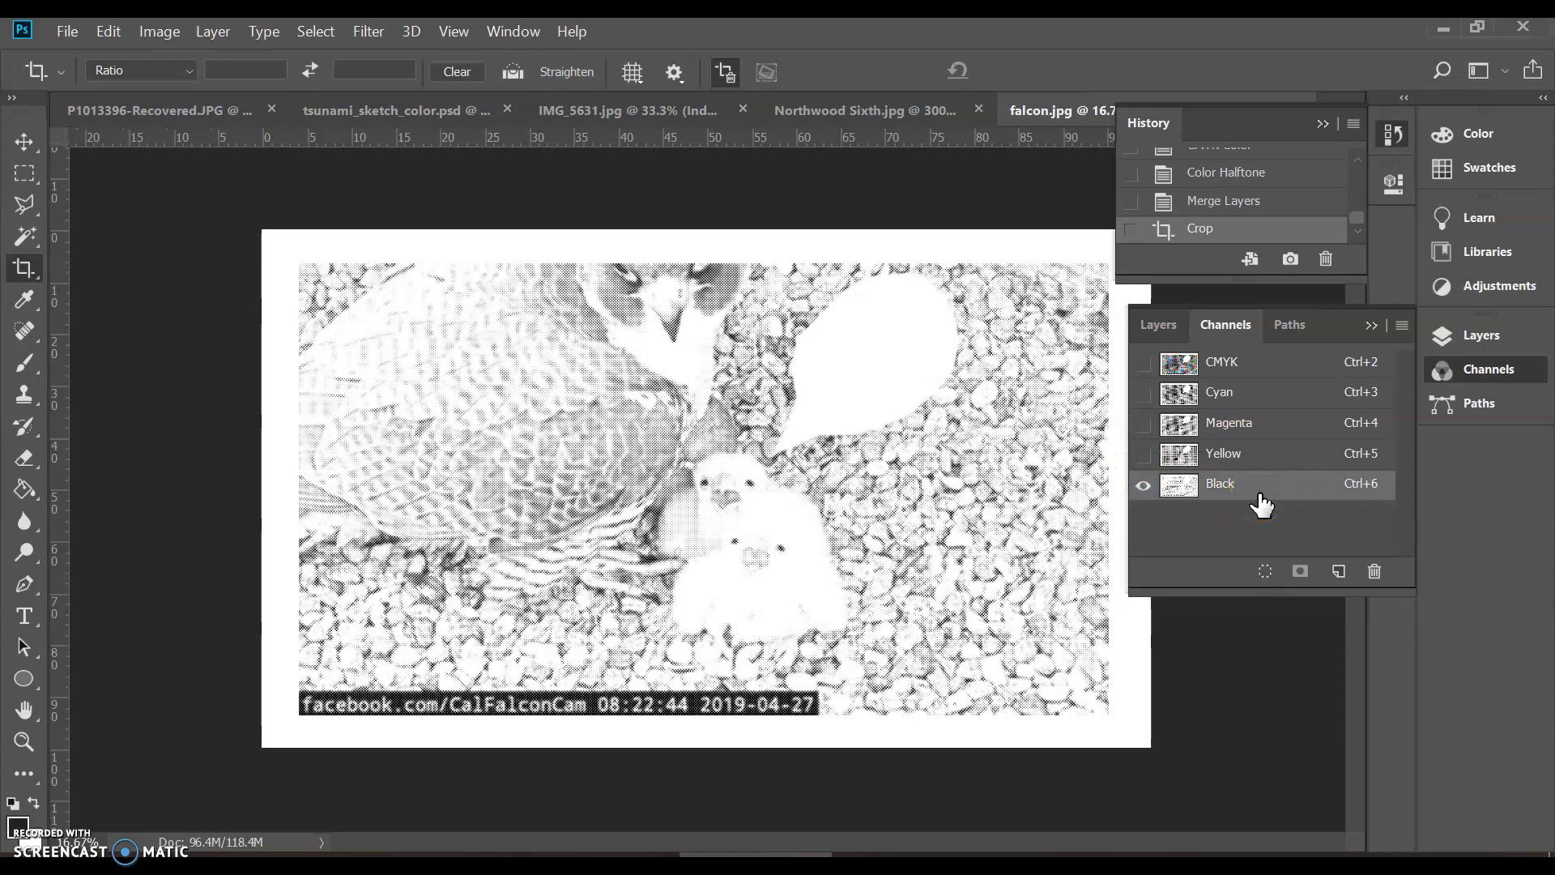
left_click(1137, 321)
left_click(1119, 265)
left_click(996, 58)
left_click(1151, 328)
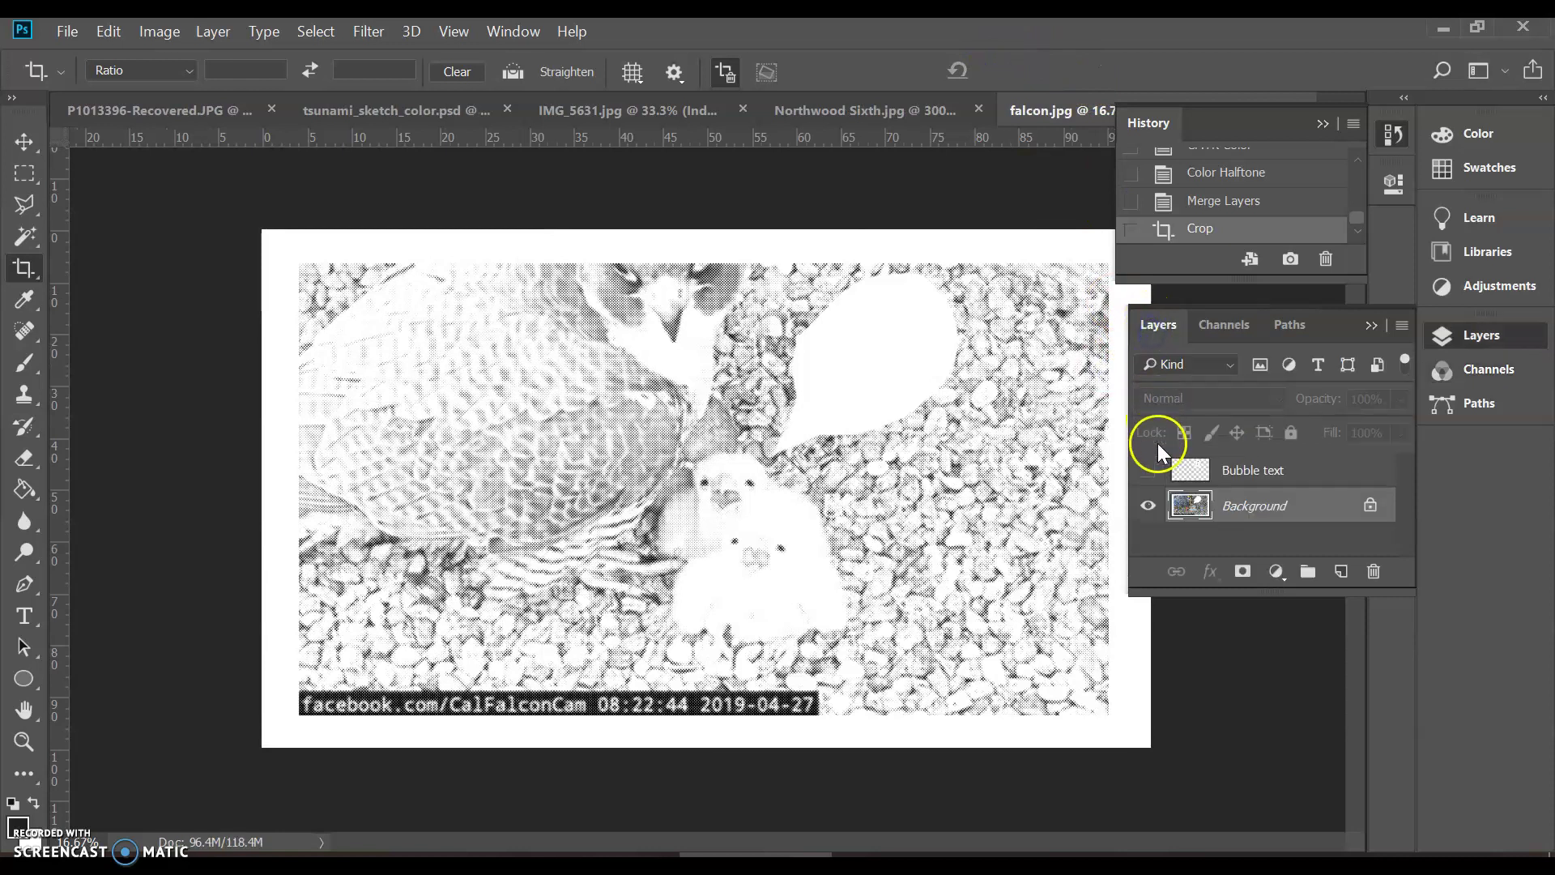
left_click(1149, 472)
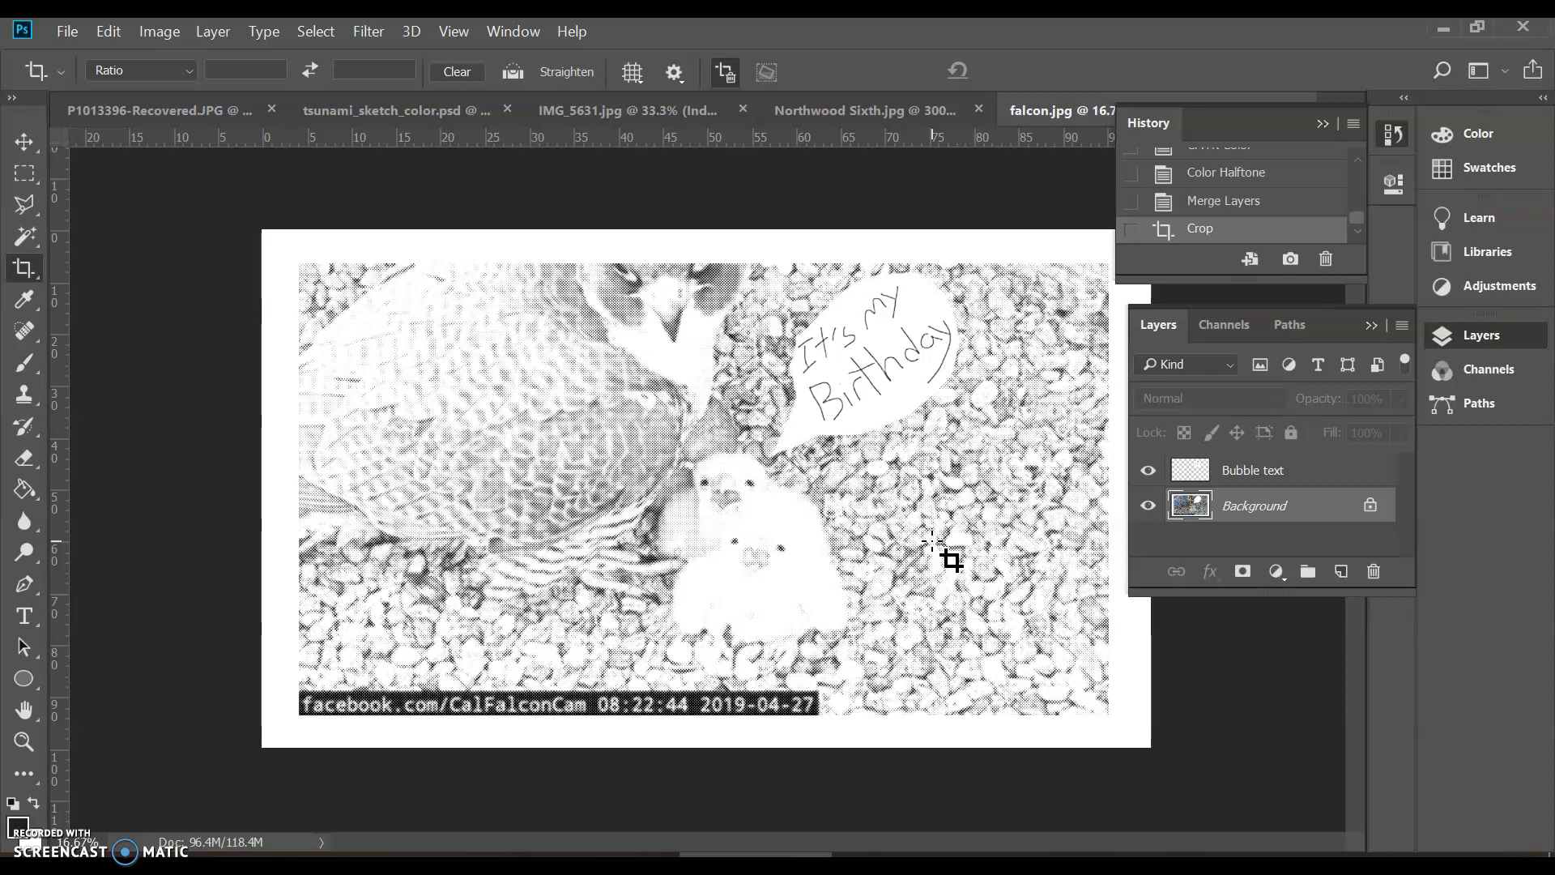
Return to the CMYK composite view, then revert history to the CMYK Color state.
left_click(1126, 517)
left_click(1213, 328)
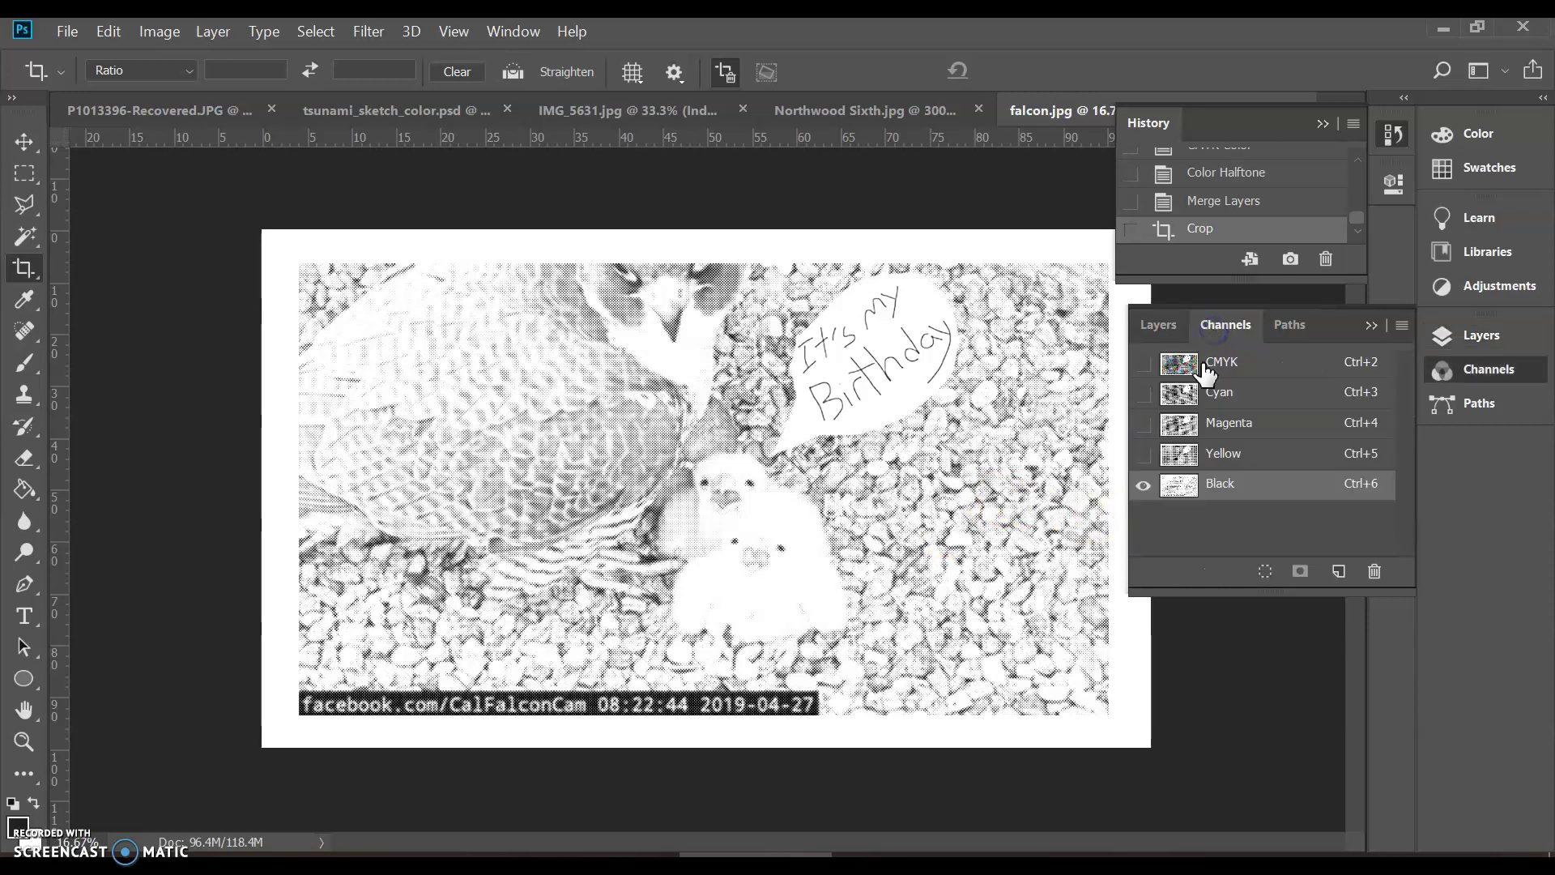
left_click(1224, 374)
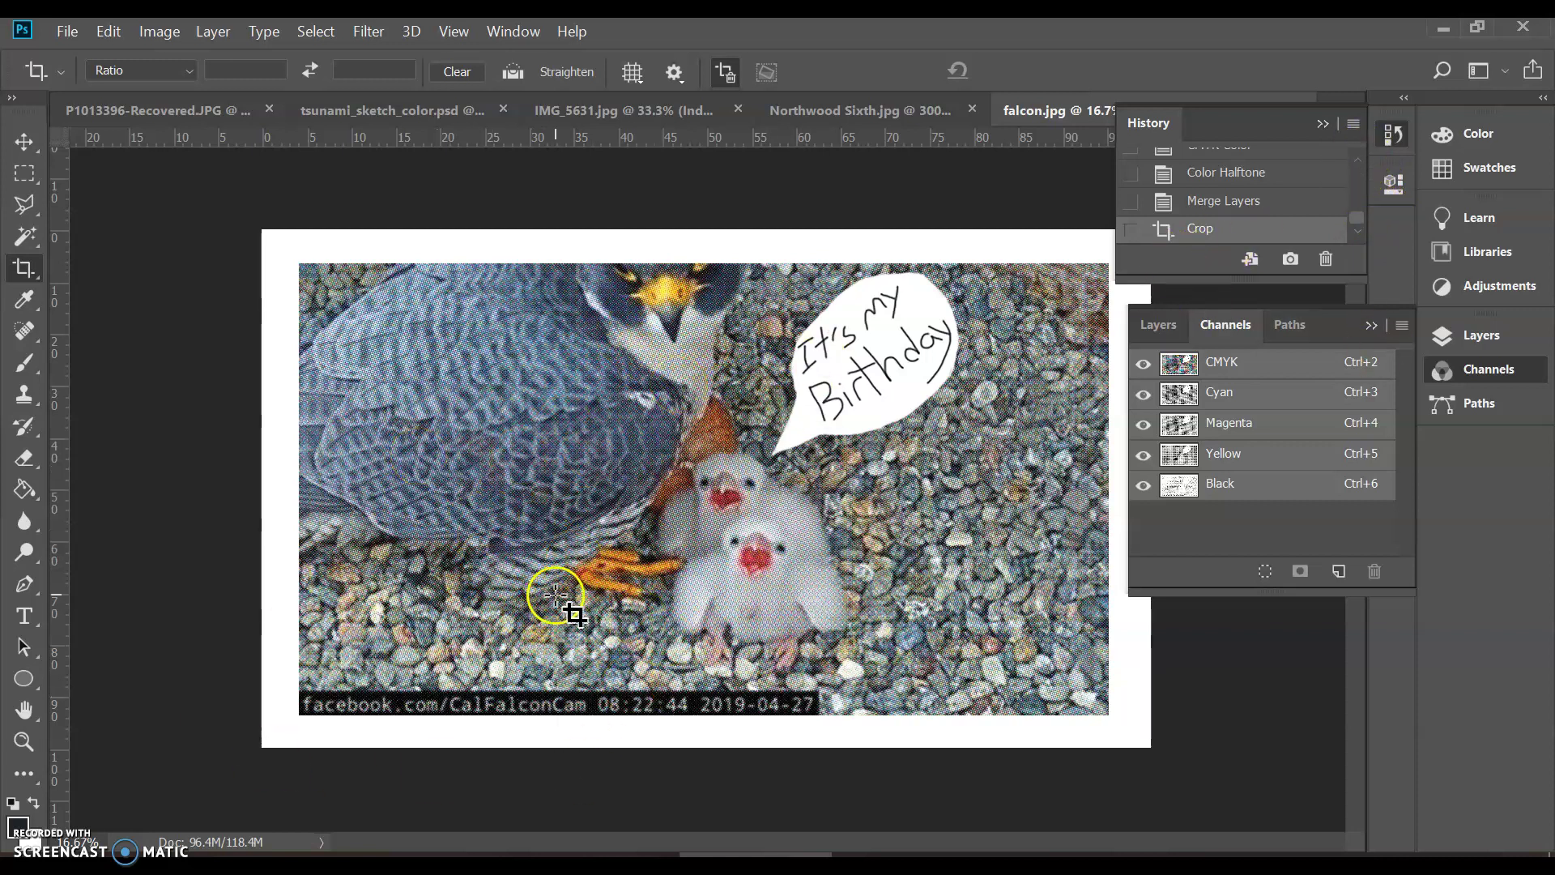
left_click(1357, 161)
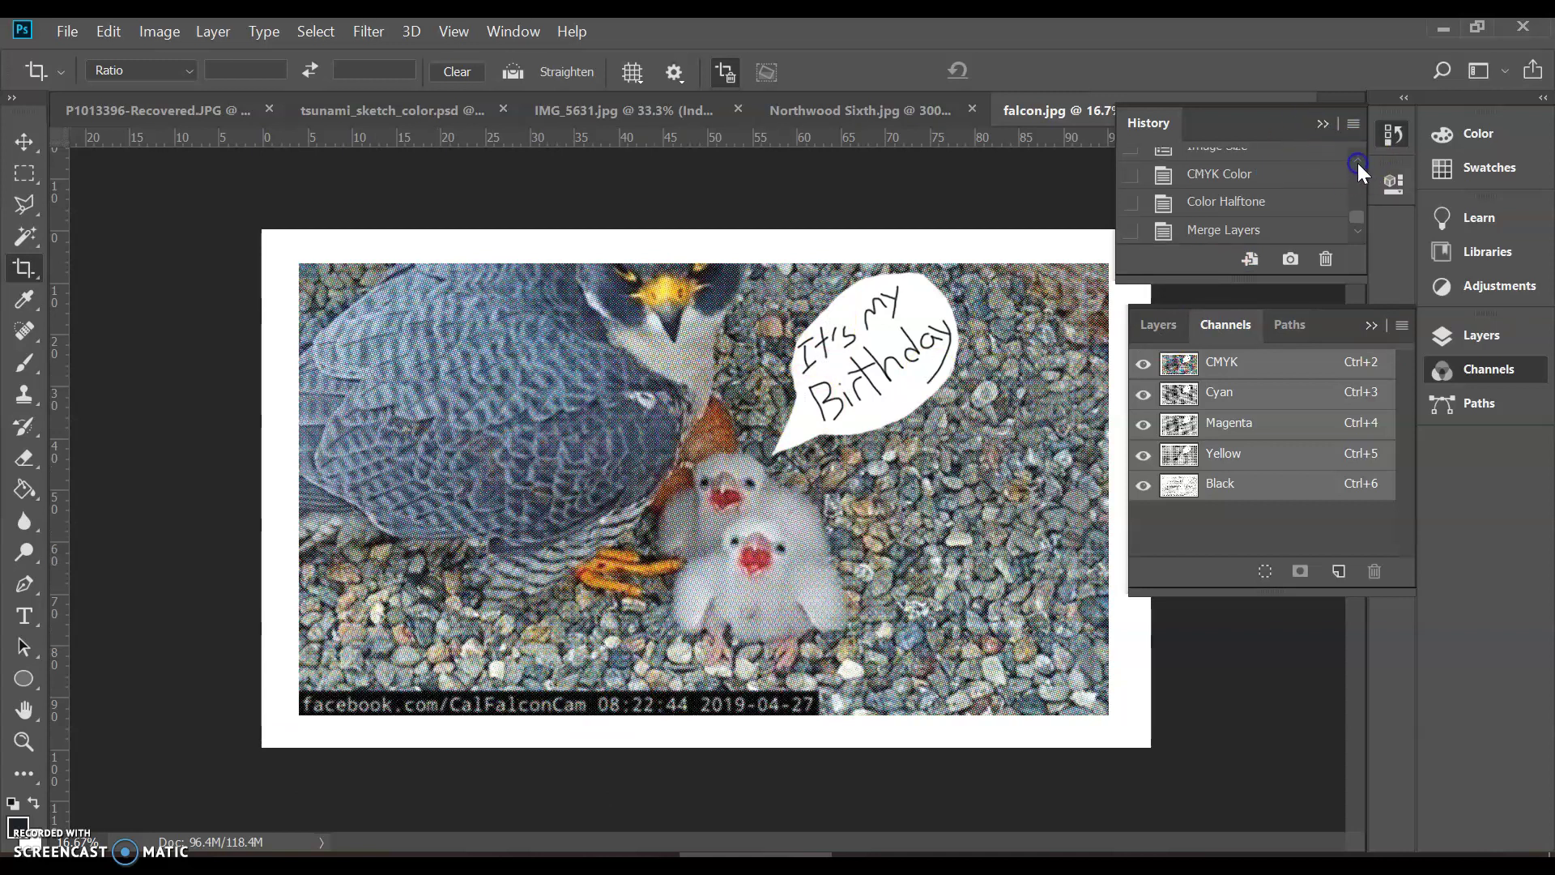
left_click(1245, 178)
Turn on visibility for the White Bubble and Bubble text layers.
left_click(1157, 326)
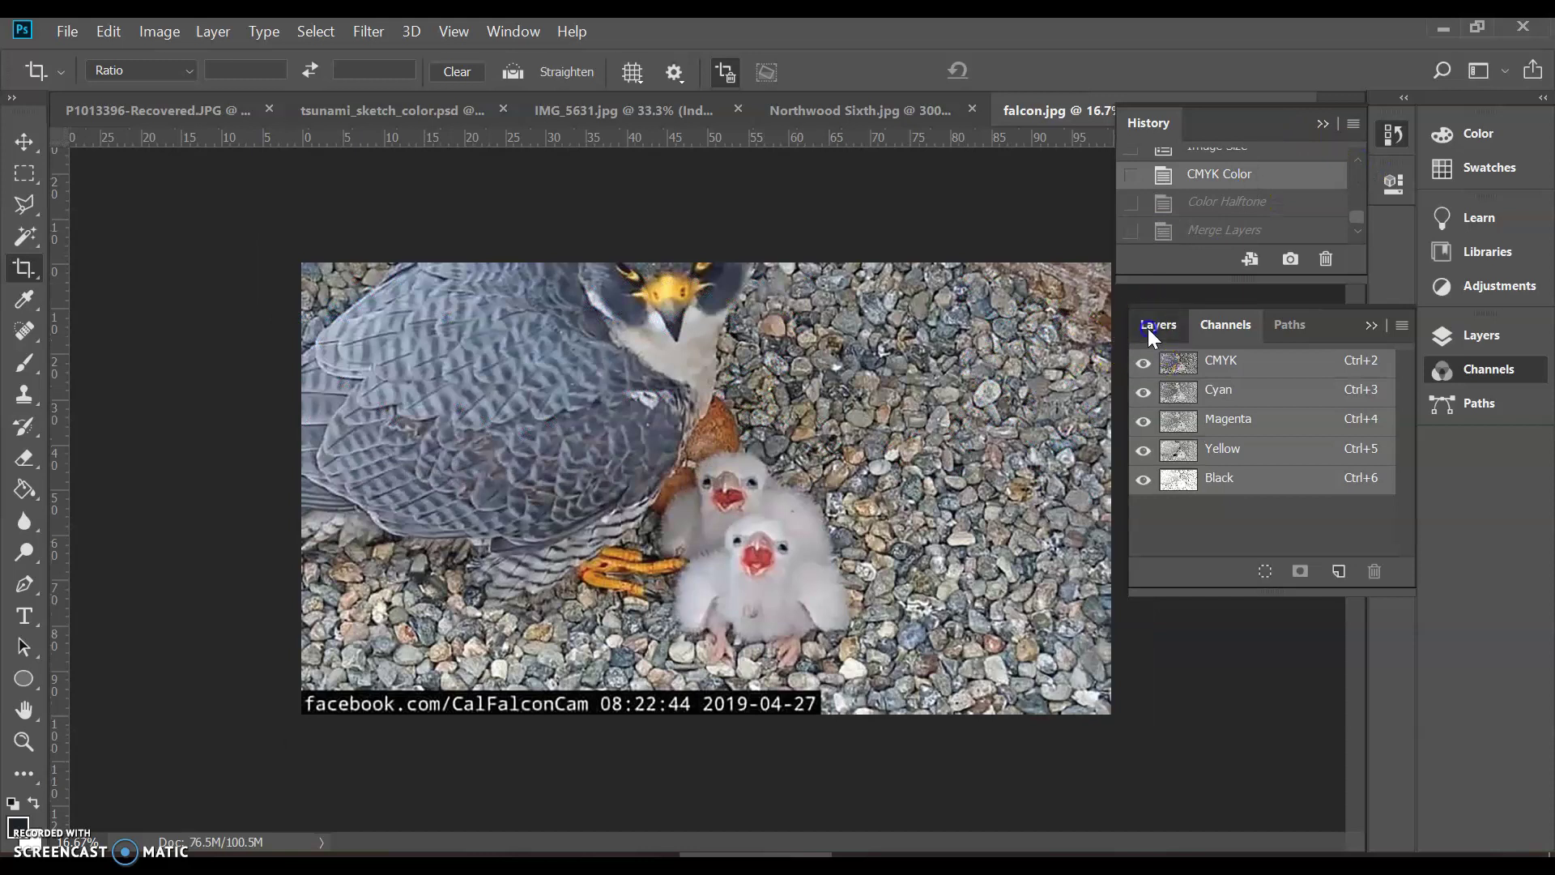
left_click(1148, 504)
left_click(1149, 474)
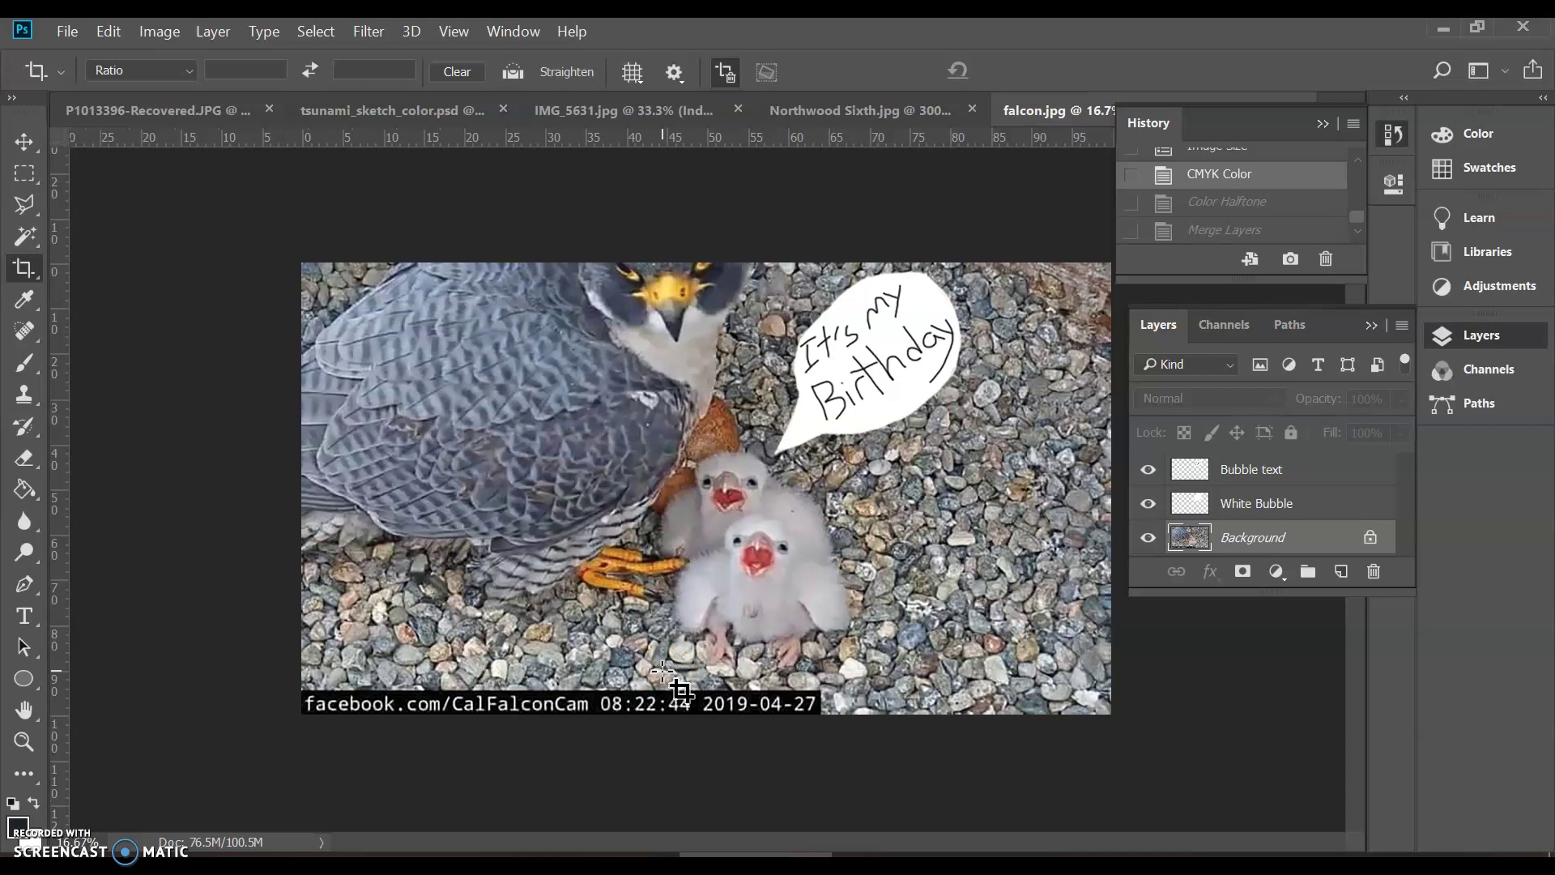
Jump to the Merge Layers history state and look through the Channels panel and Black channel menus.
left_click(1359, 240)
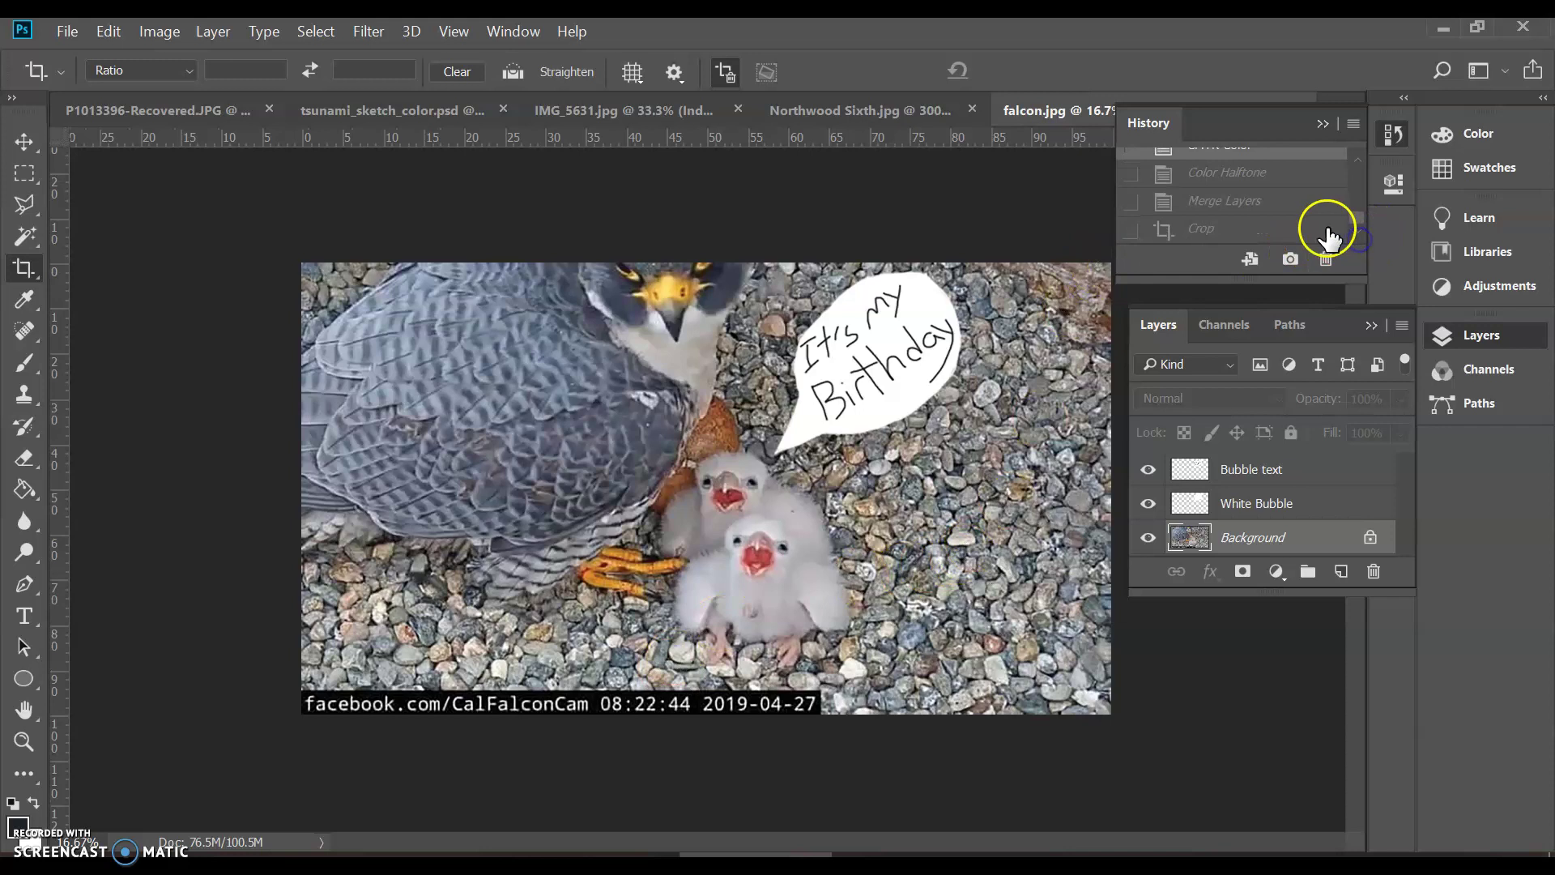
left_click(1297, 201)
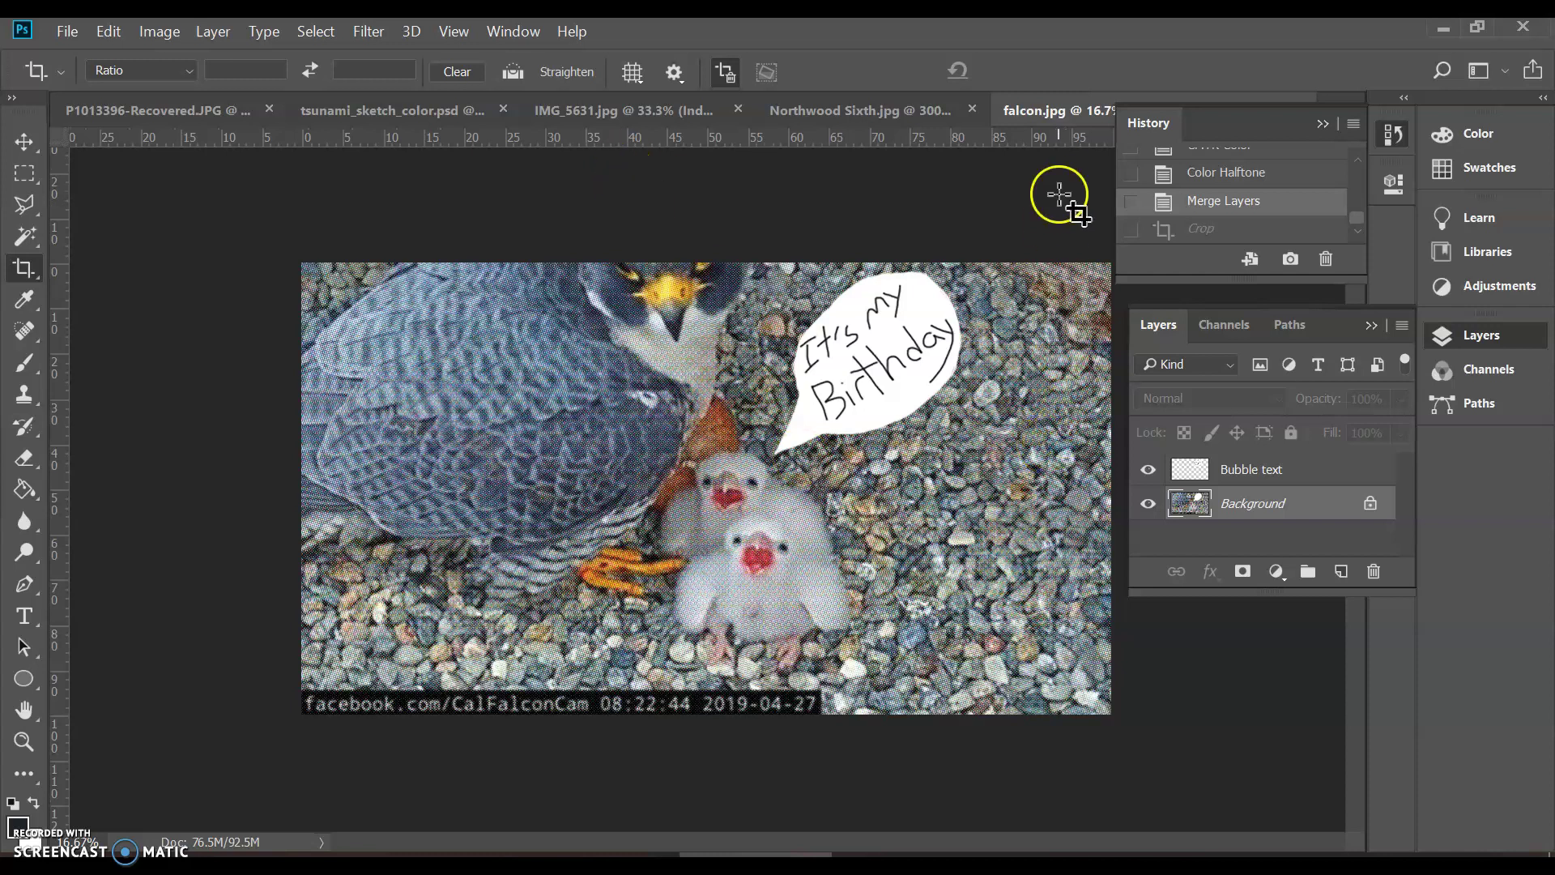
left_click(1225, 325)
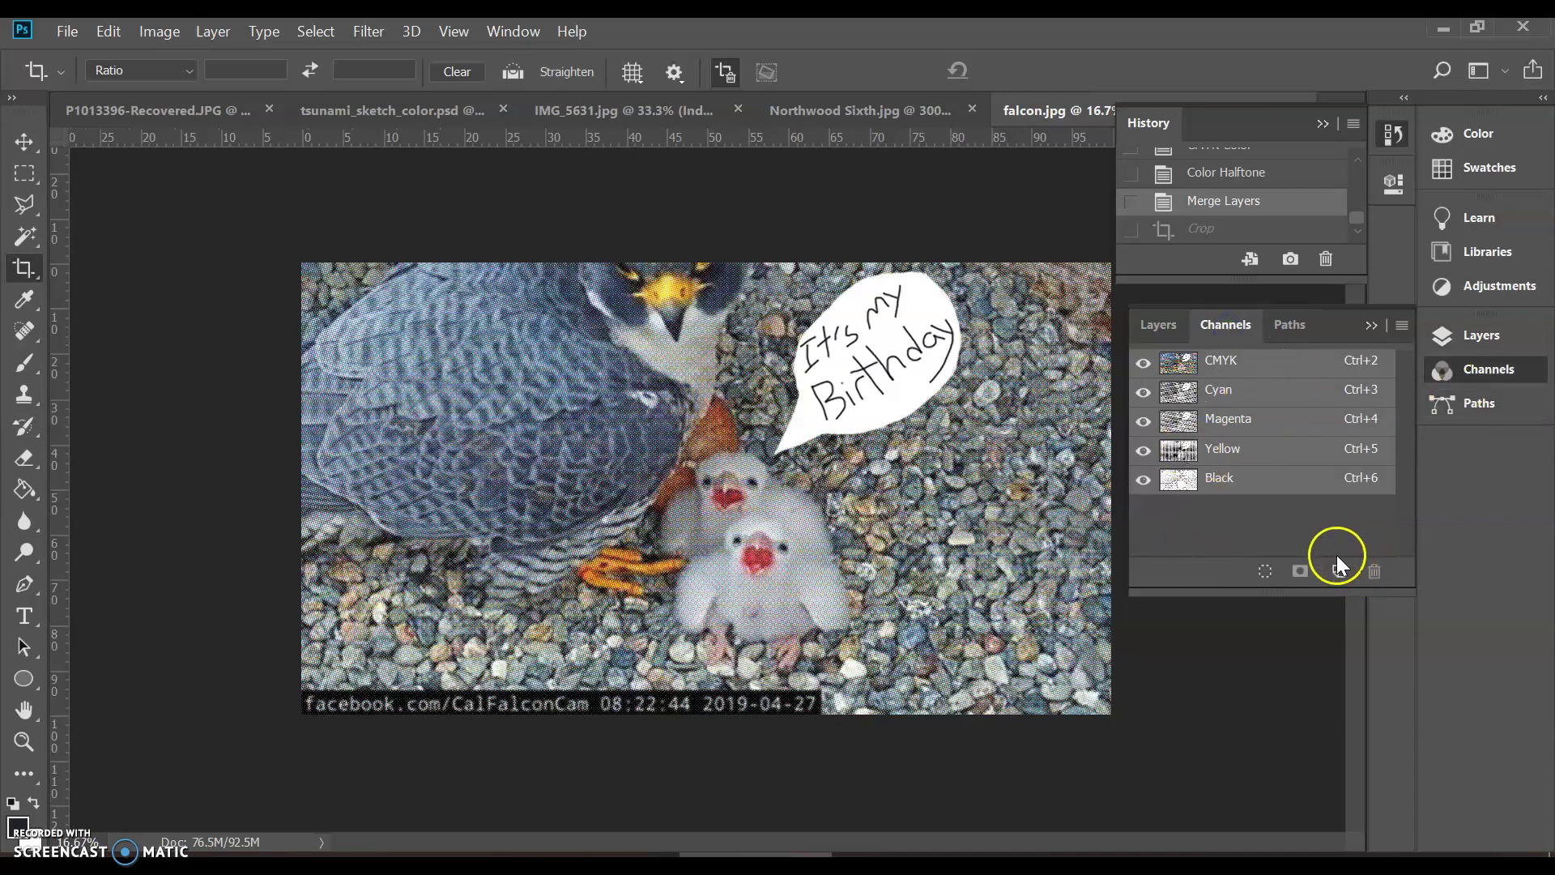
left_click(1397, 323)
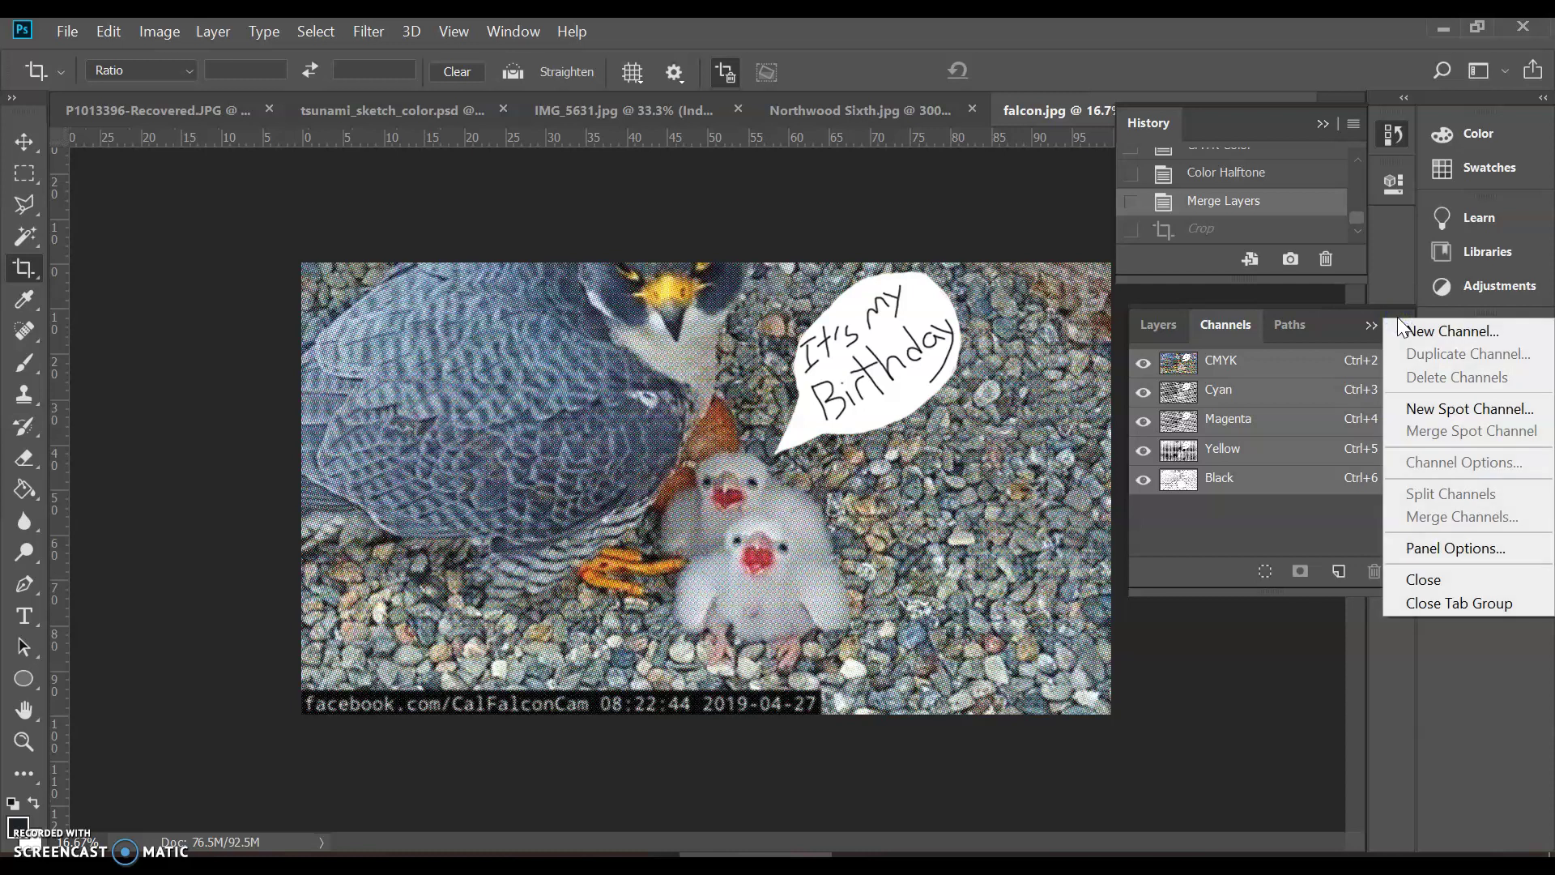
left_click(1319, 523)
right_click(1323, 477)
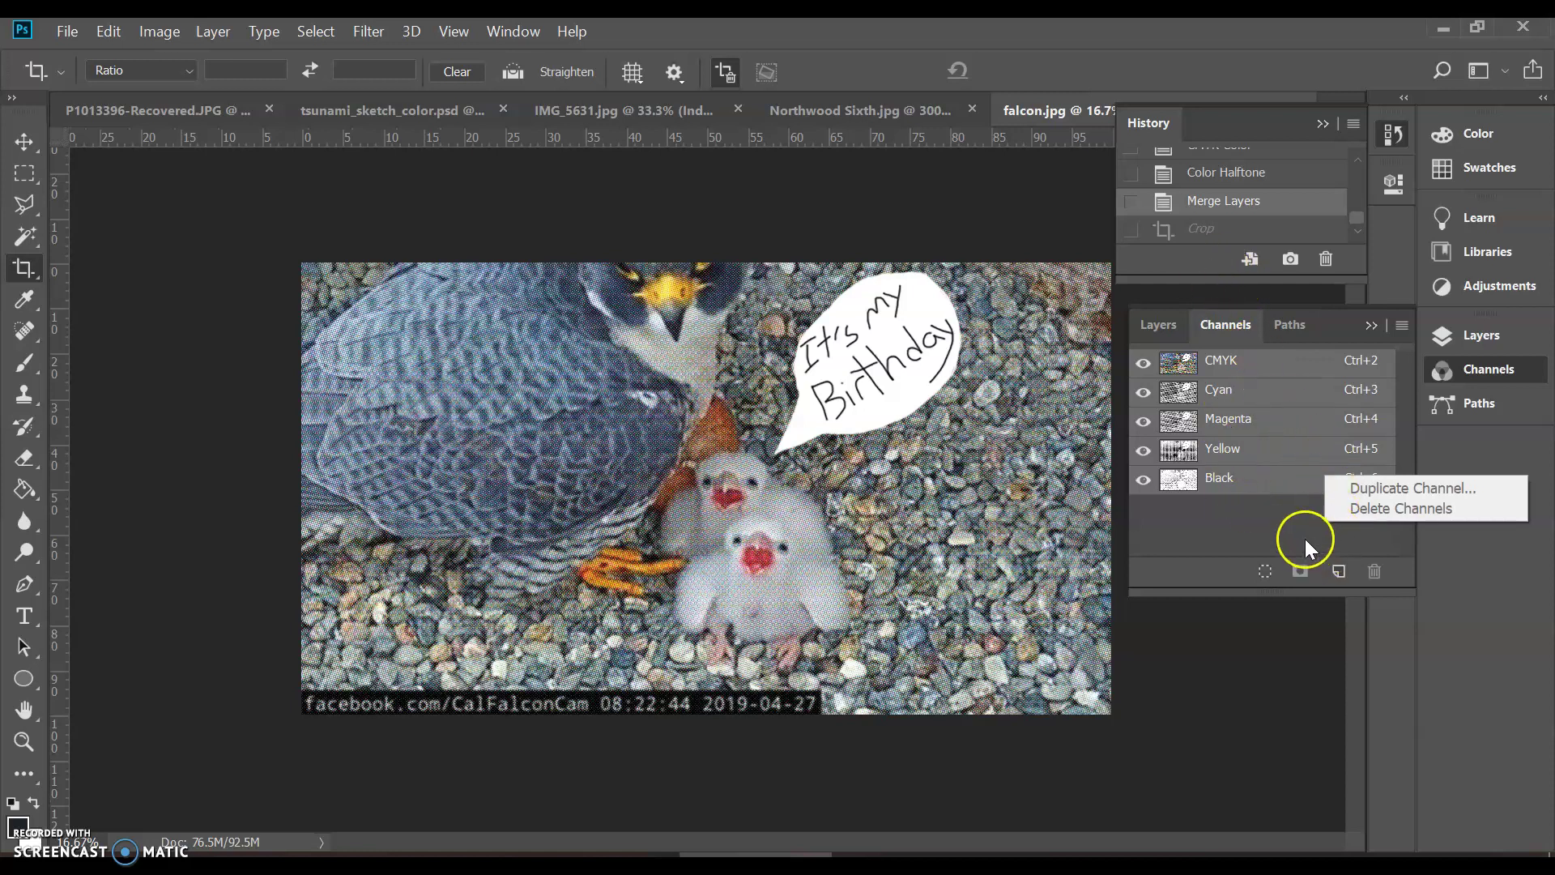
View the Cyan, then the Magenta channel alone, and return to the layer list.
left_click(1255, 387)
left_click(1258, 398)
left_click(1261, 418)
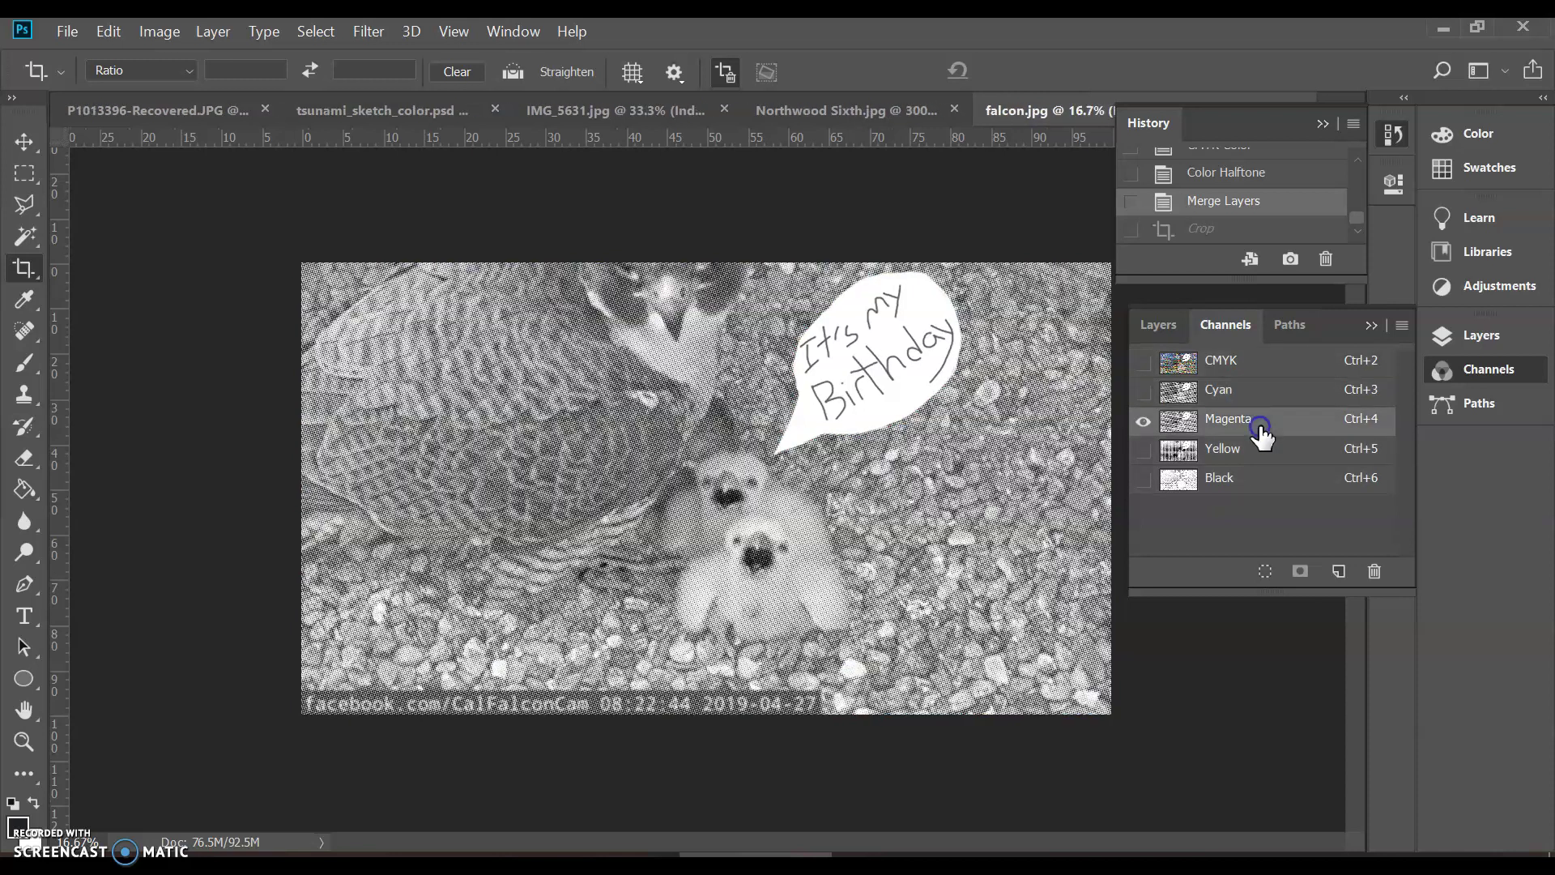
left_click(1173, 324)
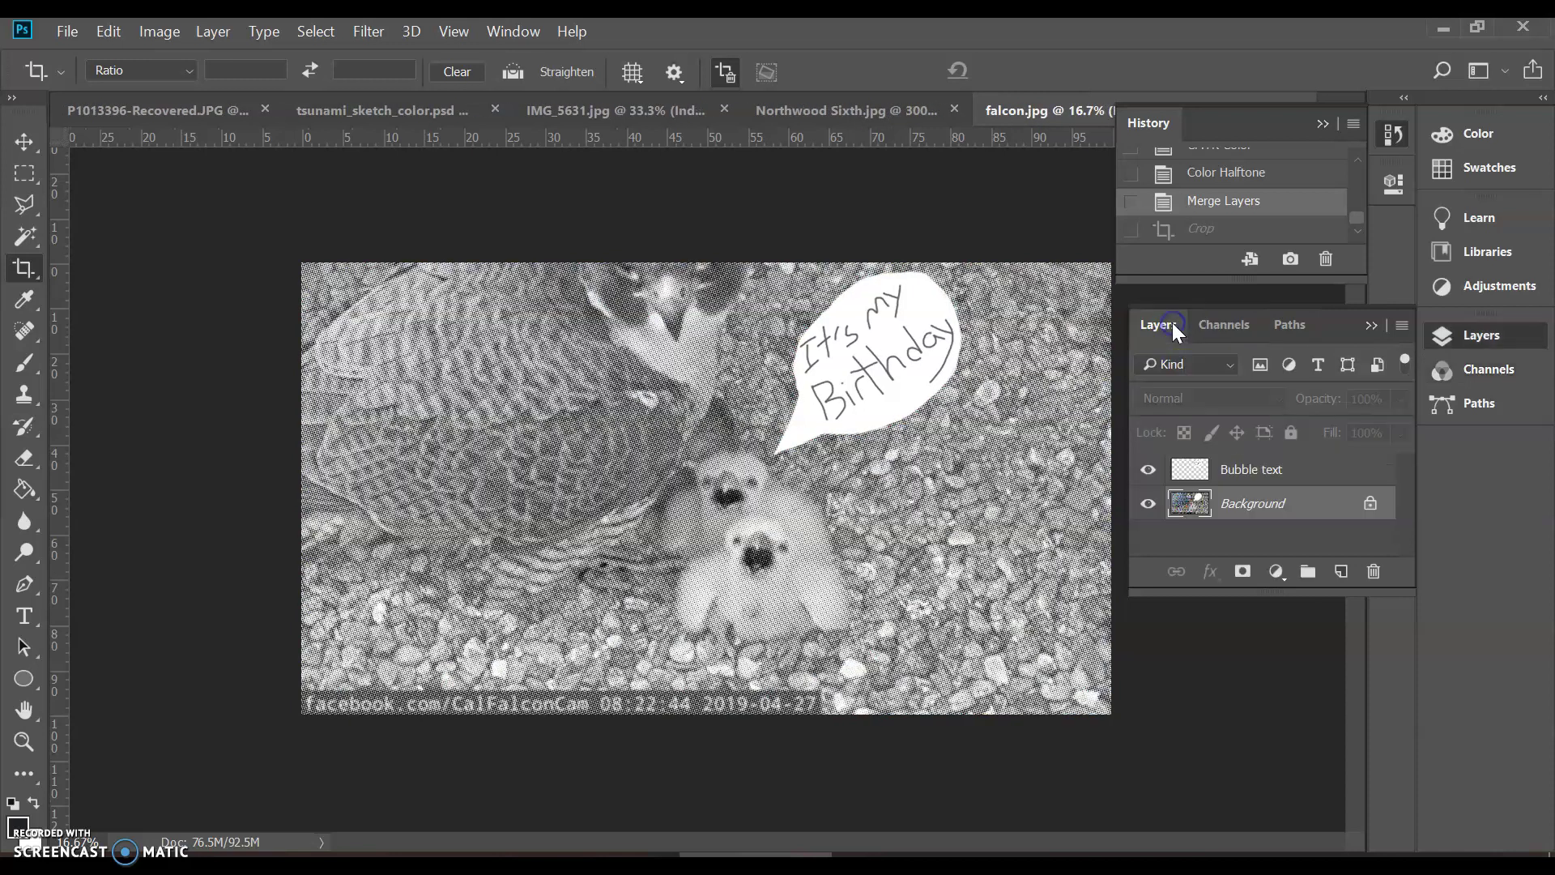